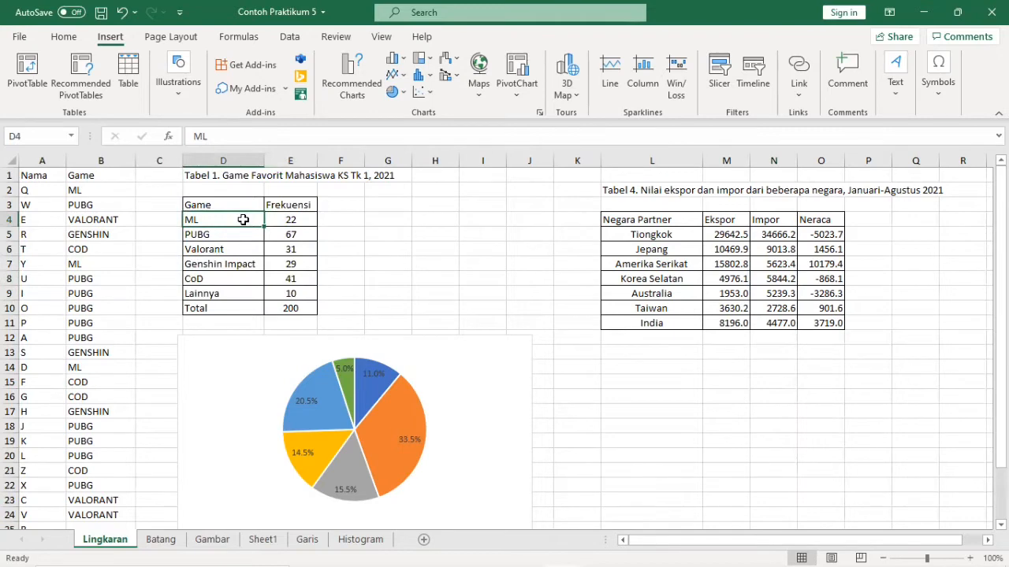
Review the Ekspor values of the partner countries in Tabel 4.
left_click(729, 245)
left_click(729, 234)
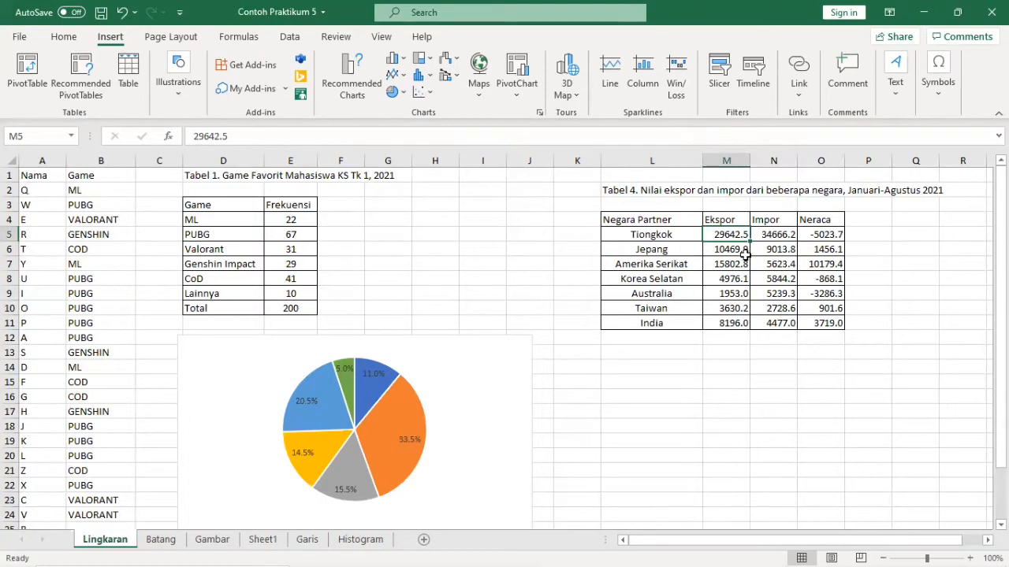
left_click(730, 344)
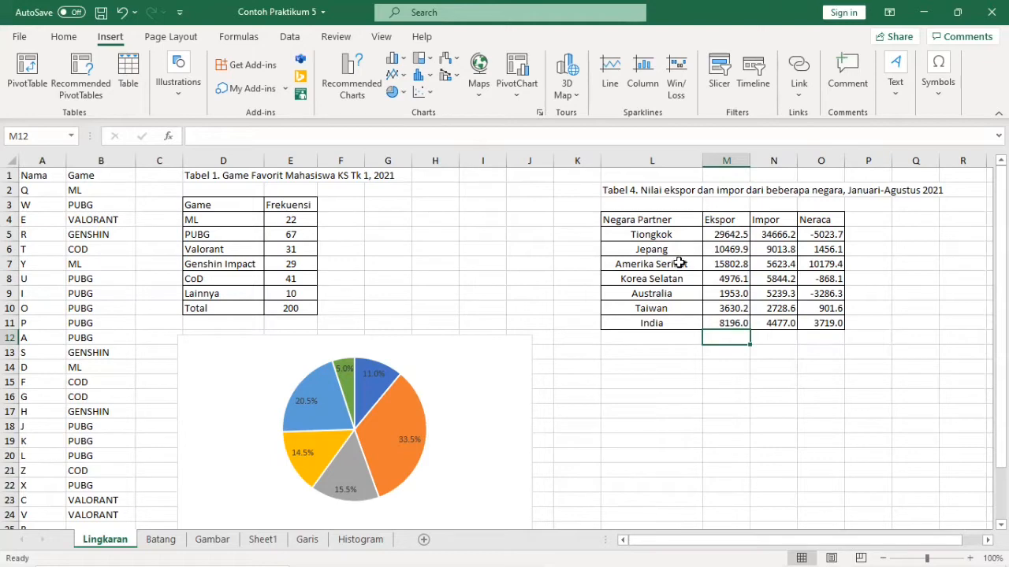
left_click_drag(738, 235, 737, 311)
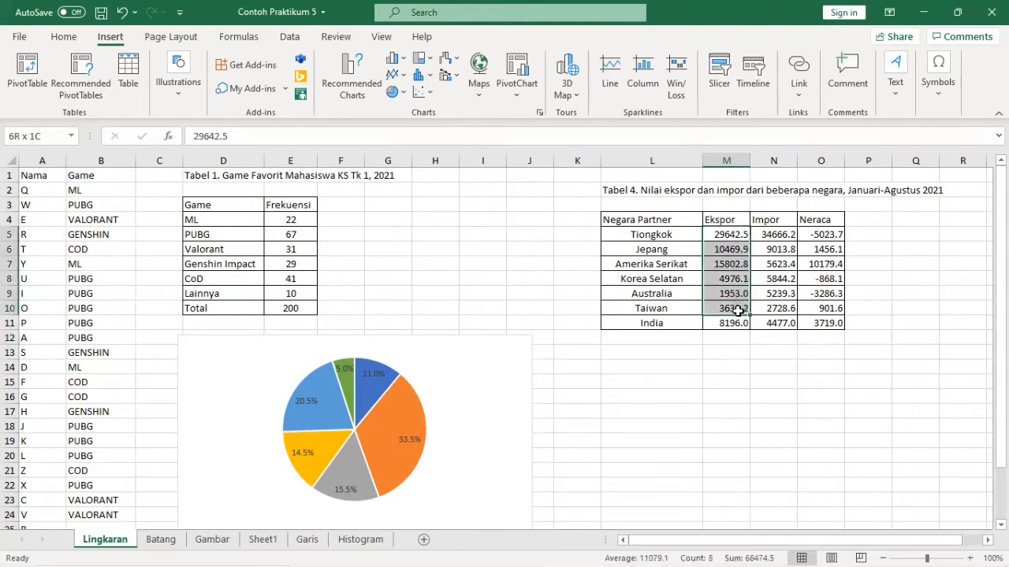
left_click(684, 236)
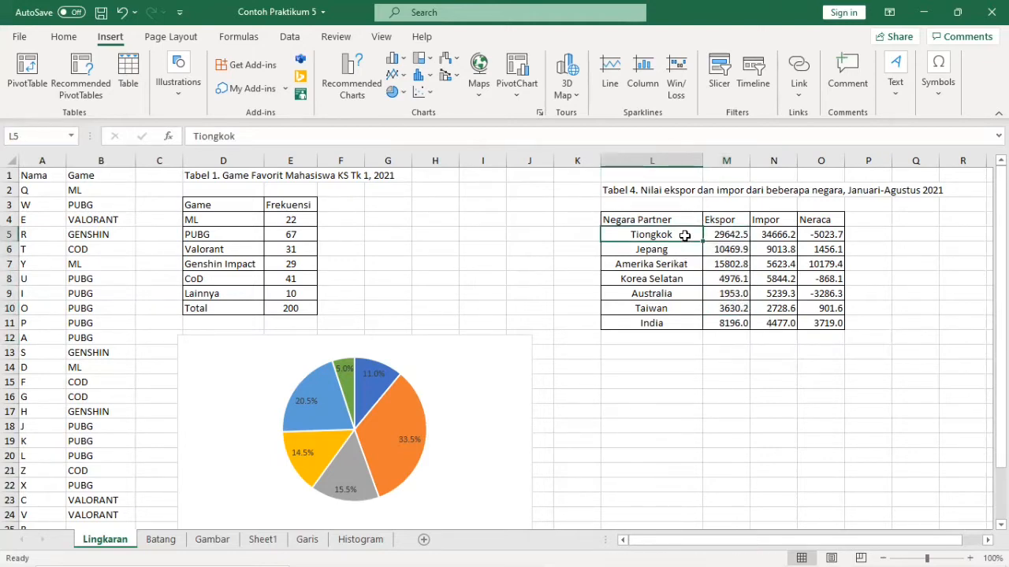
left_click(726, 236)
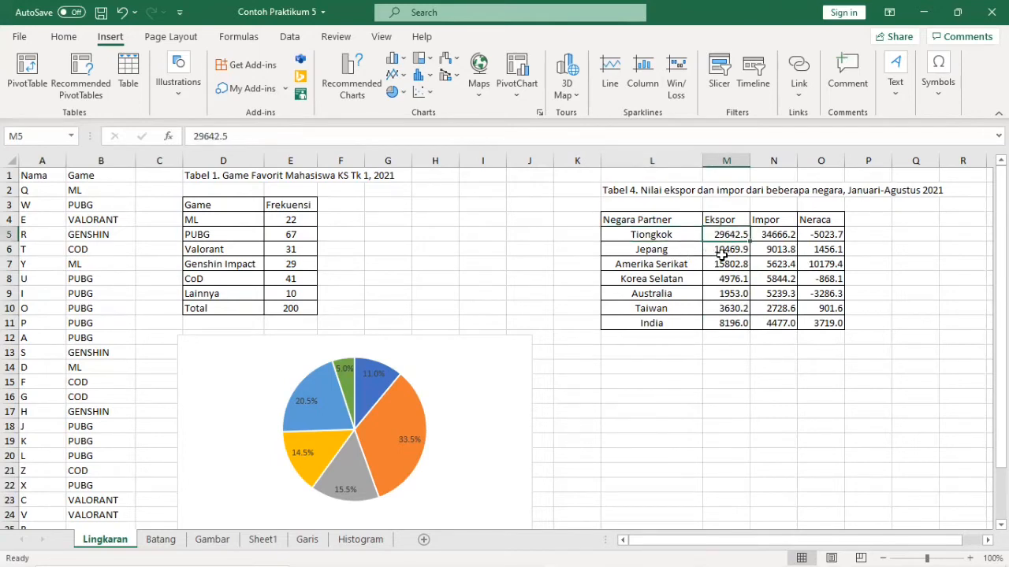
mouse_move(730, 242)
left_mouse_down()
mouse_move(731, 268)
mouse_move(729, 236)
left_mouse_up()
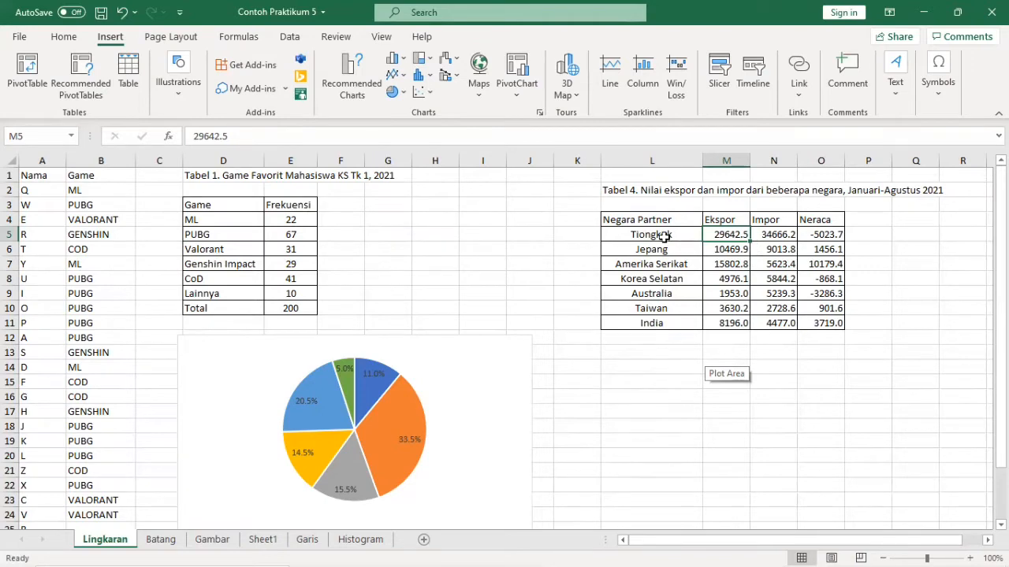
Try a 2-D clustered column chart of the Ekspor and Impor values by partner country, and delete the chart.
left_click_drag(671, 221, 786, 324)
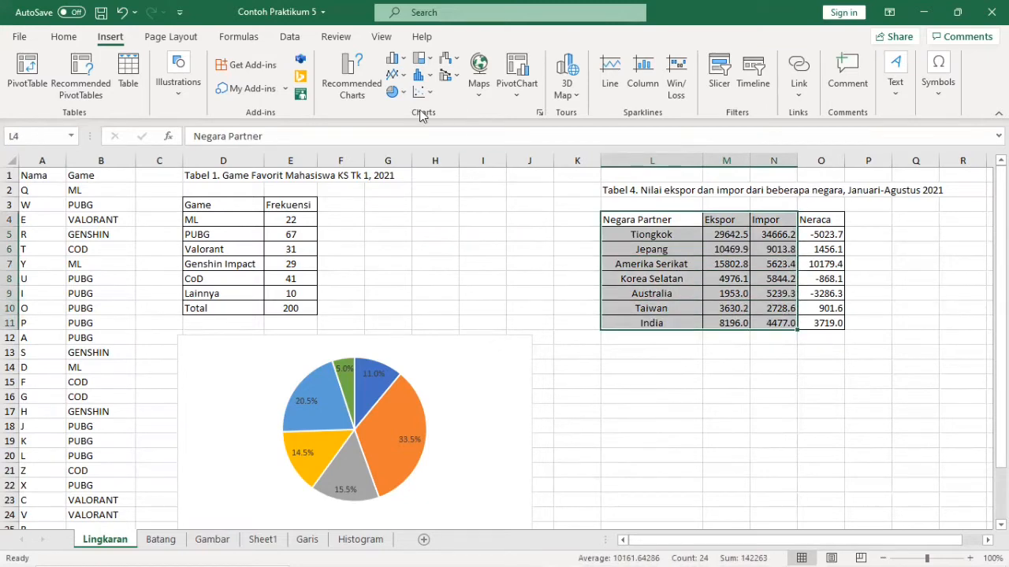
left_click(395, 58)
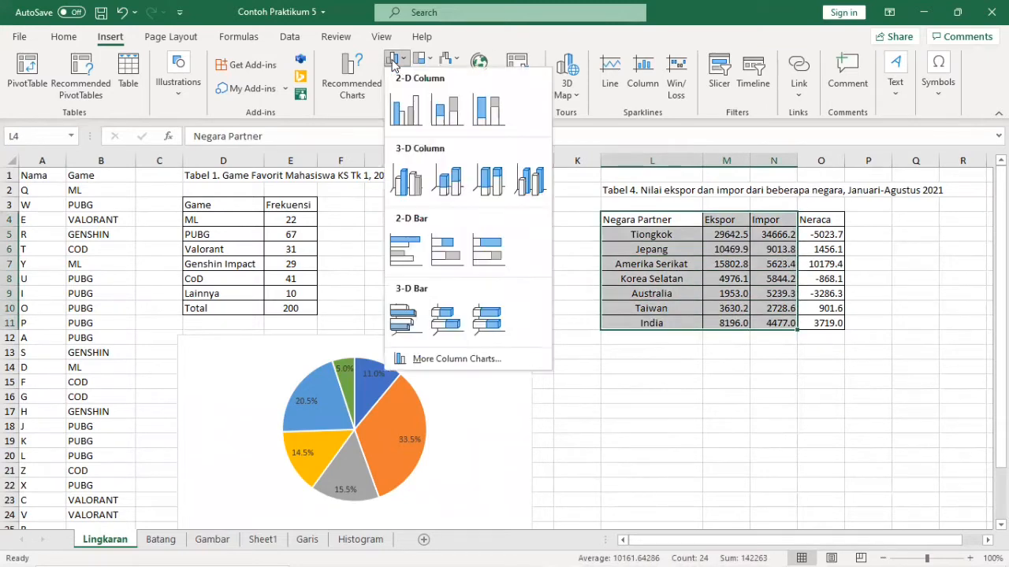
left_click(402, 117)
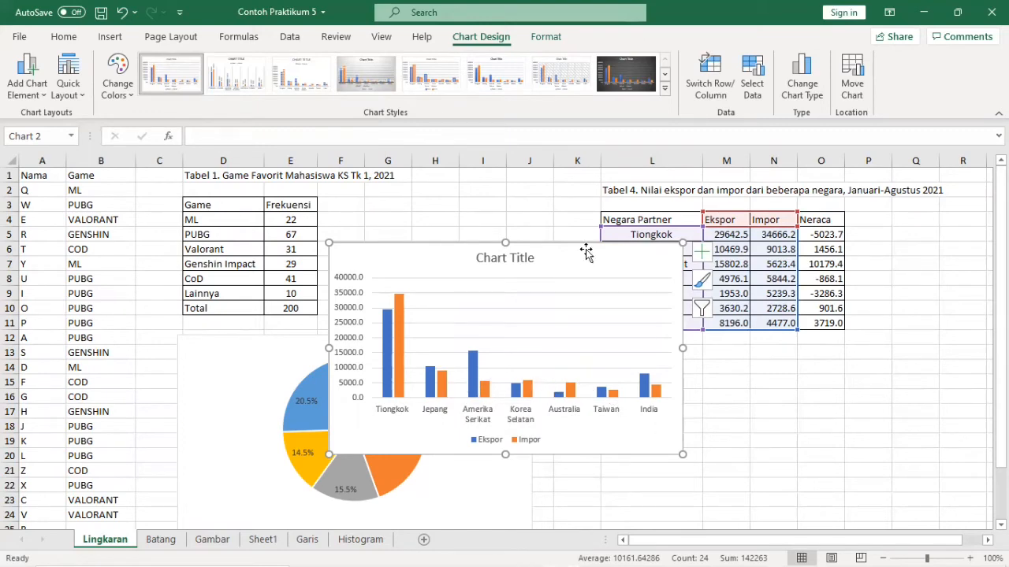
key("Delete")
On the Batang sheet, slightly narrow the Ekspor column of Tabel 4.
key("ctrl+Page_Down")
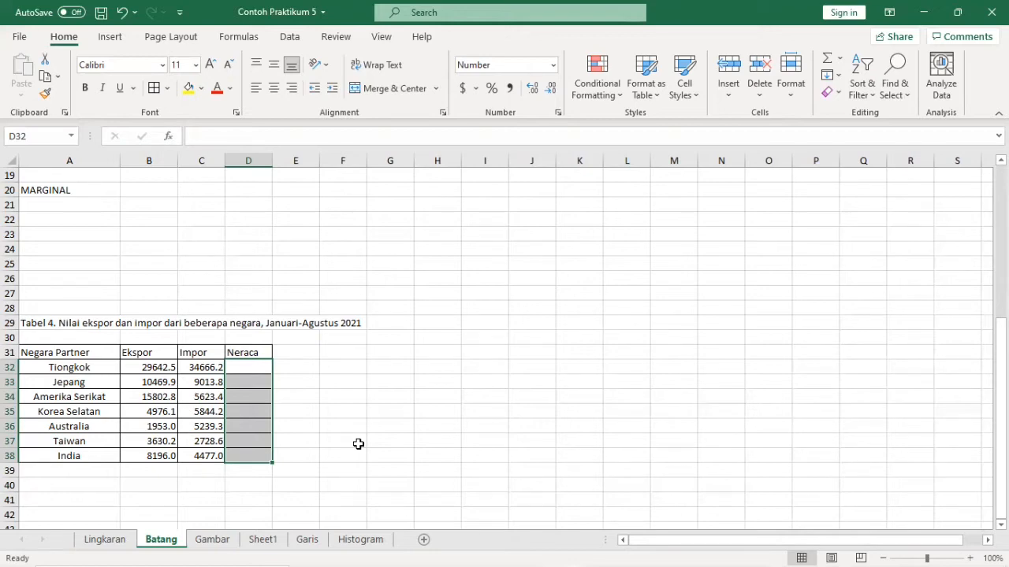
left_click(357, 443)
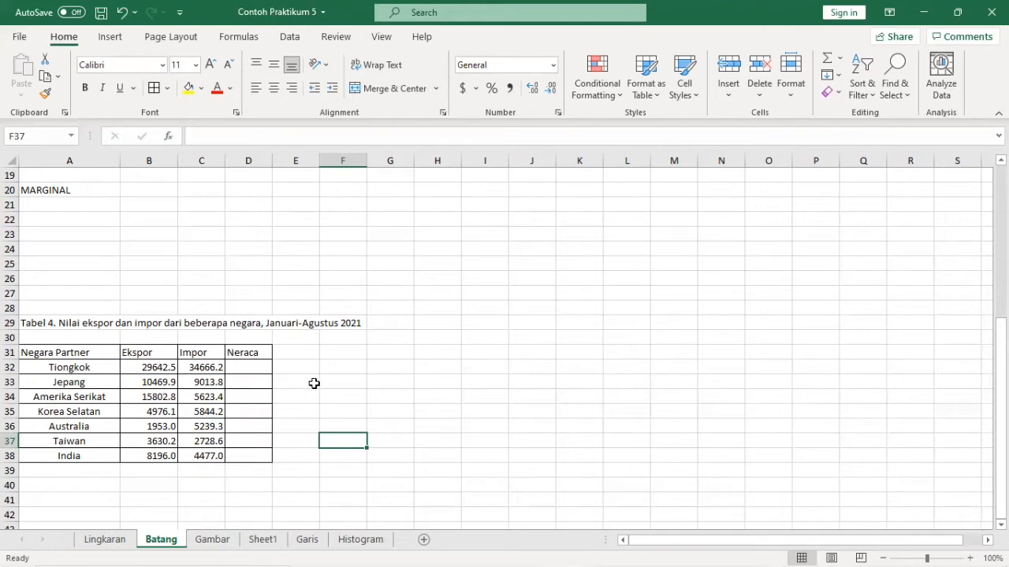
left_click(314, 383)
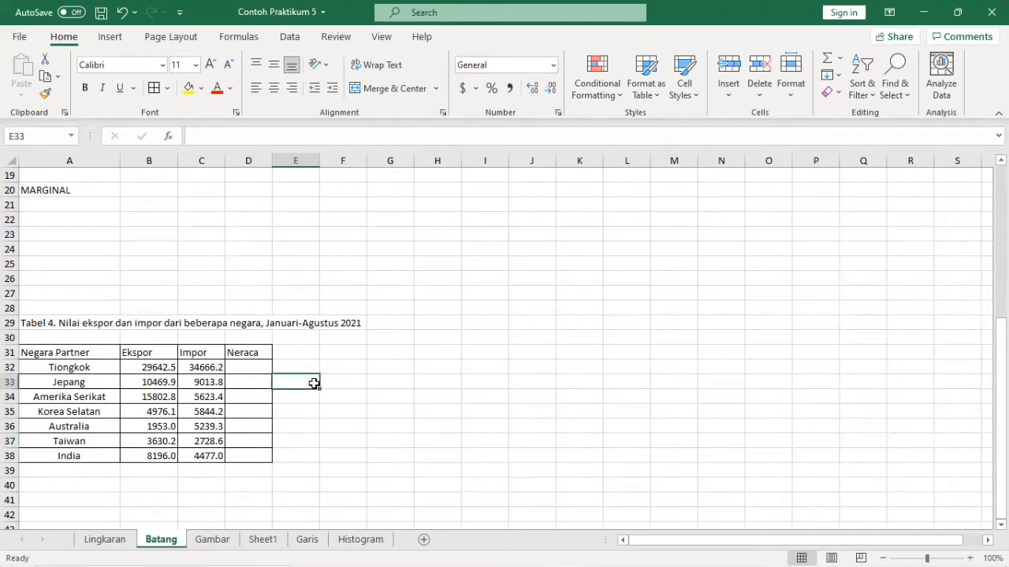
left_click(166, 383)
left_click(207, 396)
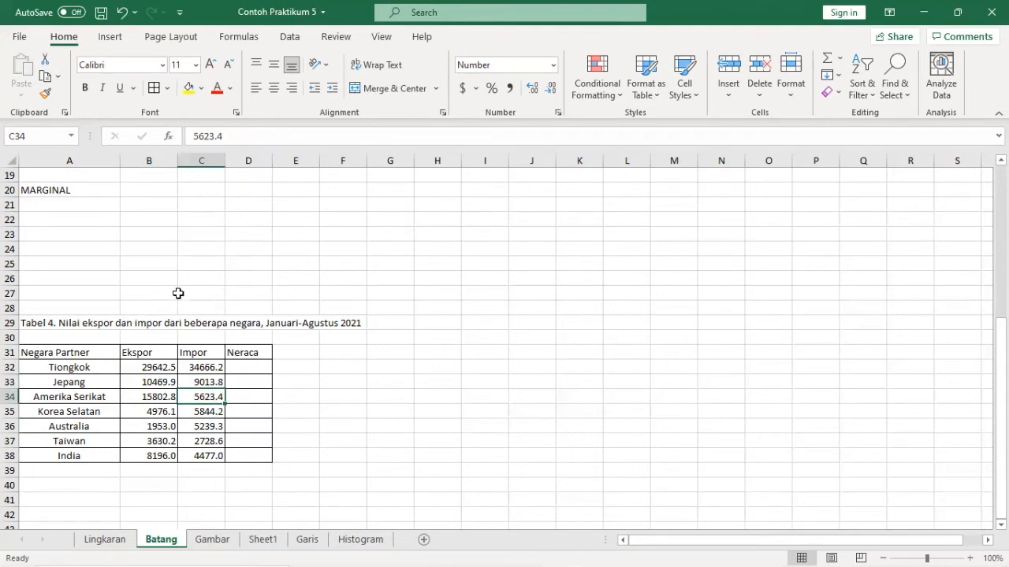
left_click_drag(177, 161, 173, 161)
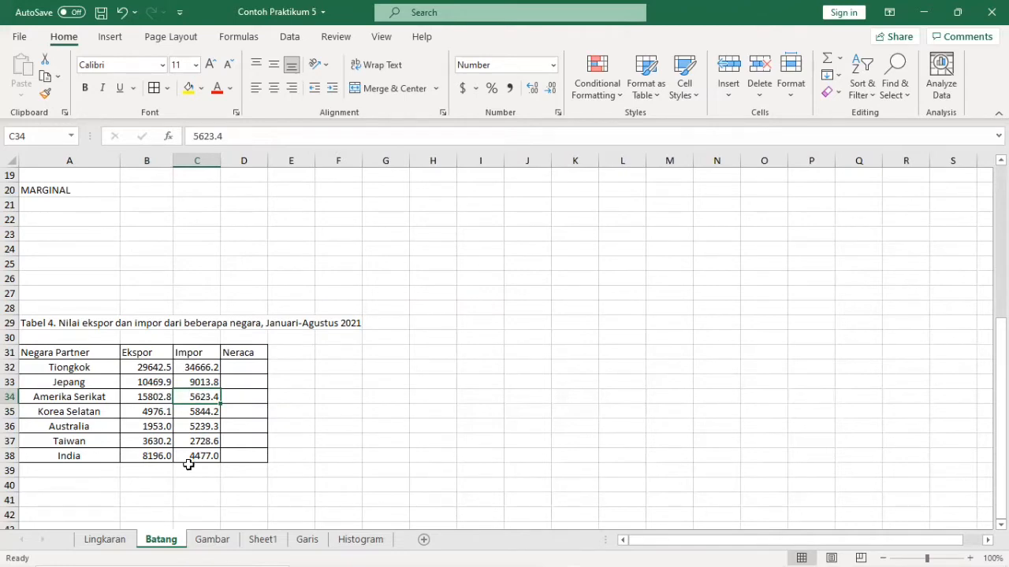
left_click(211, 367)
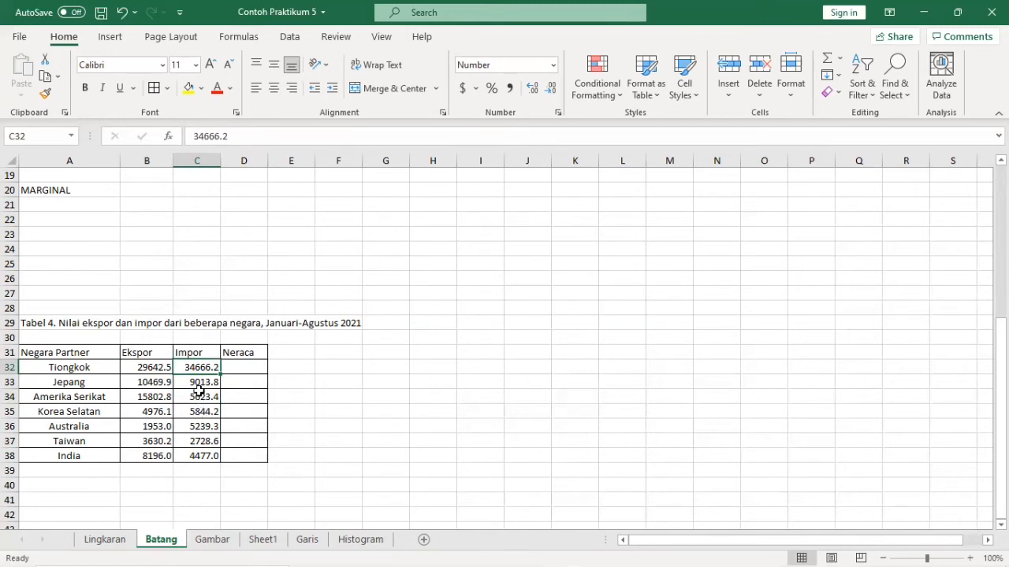
Negate the Impor values in helper cells E32:E38 with the formula =C32*-1 filled down for all countries.
left_click(294, 367)
type("=")
key("Left")
key("Left")
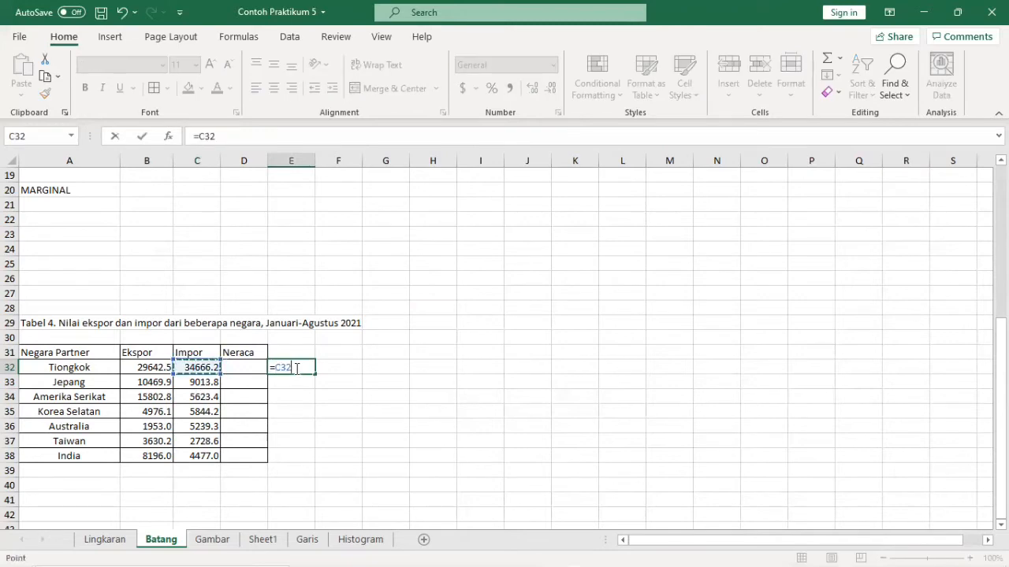
type("*-1")
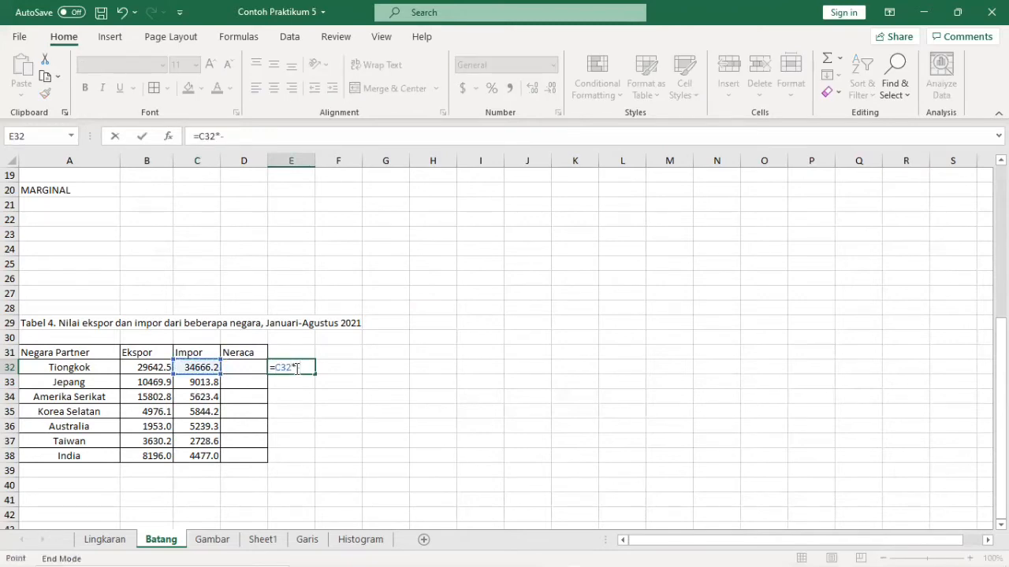
key("Return")
key("Up")
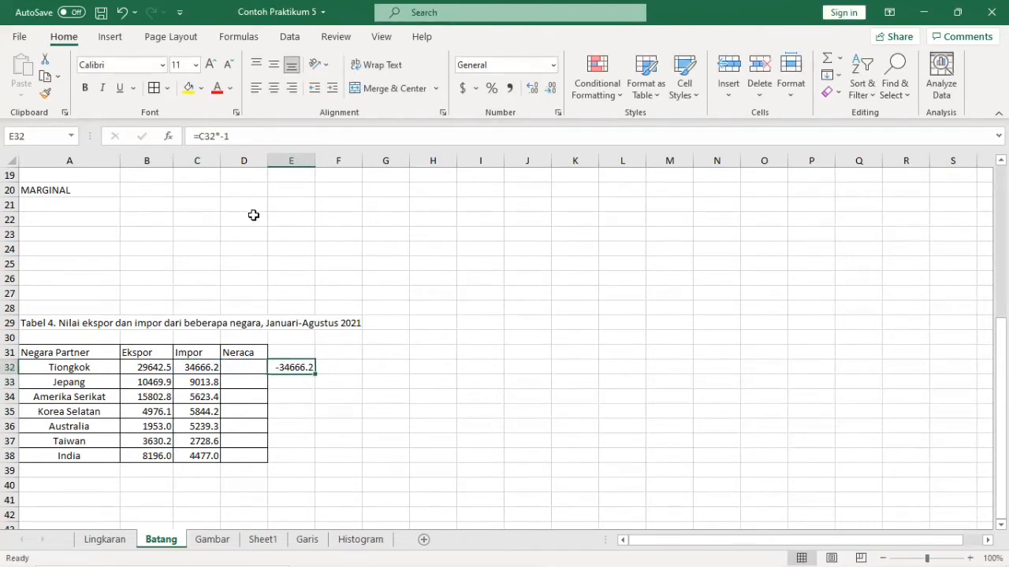
double_click(315, 376)
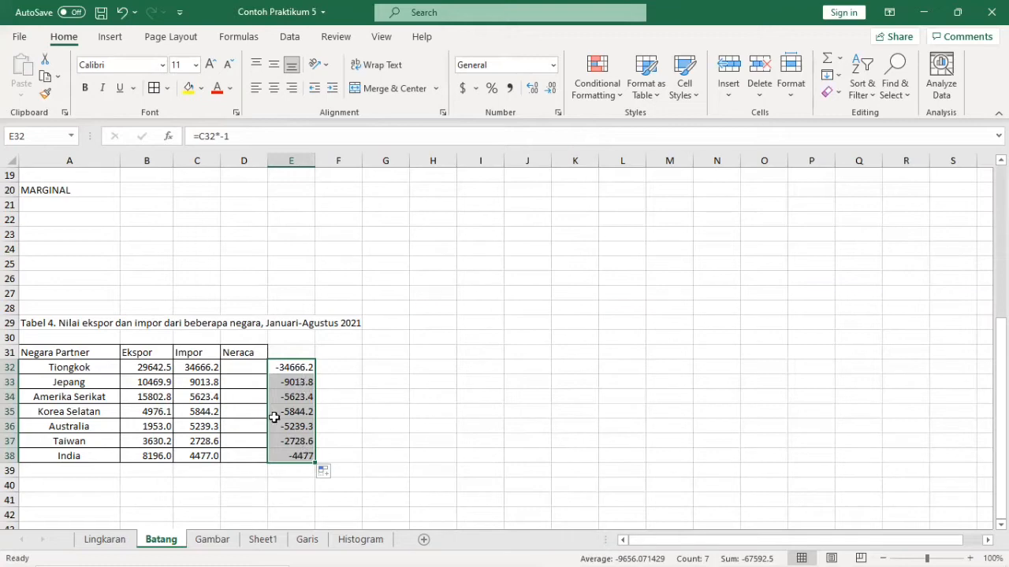
Replace the Impor values with the negated helper results, pasted as values only, and clear the helper cells in column E.
left_click(45, 76)
left_click(198, 366)
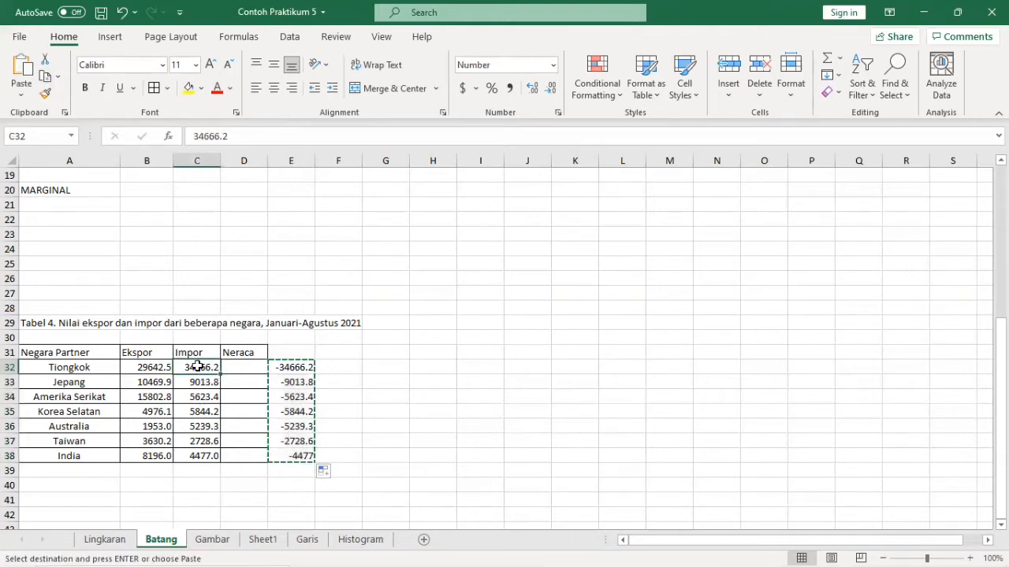
left_click(23, 95)
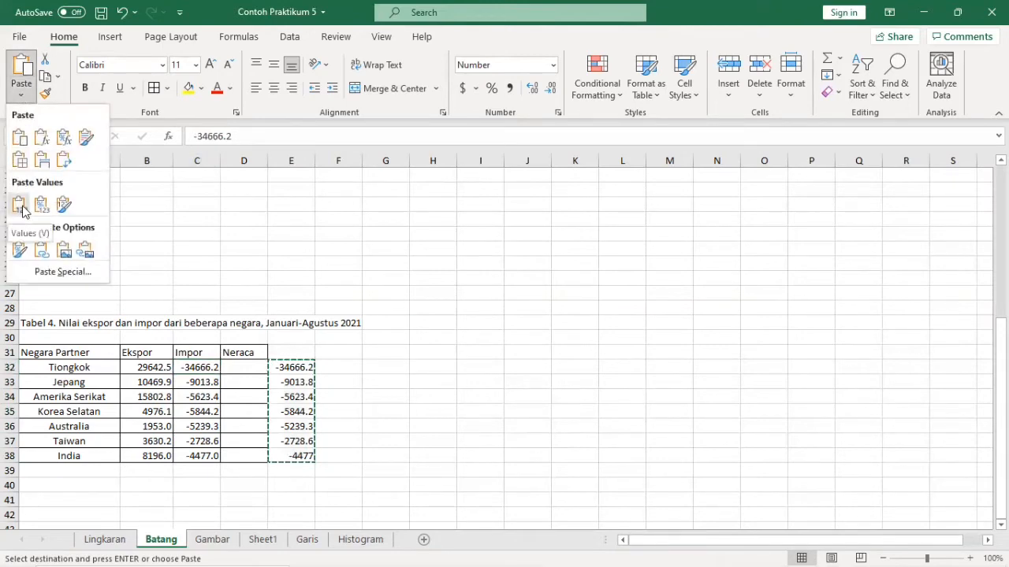
left_click(18, 205)
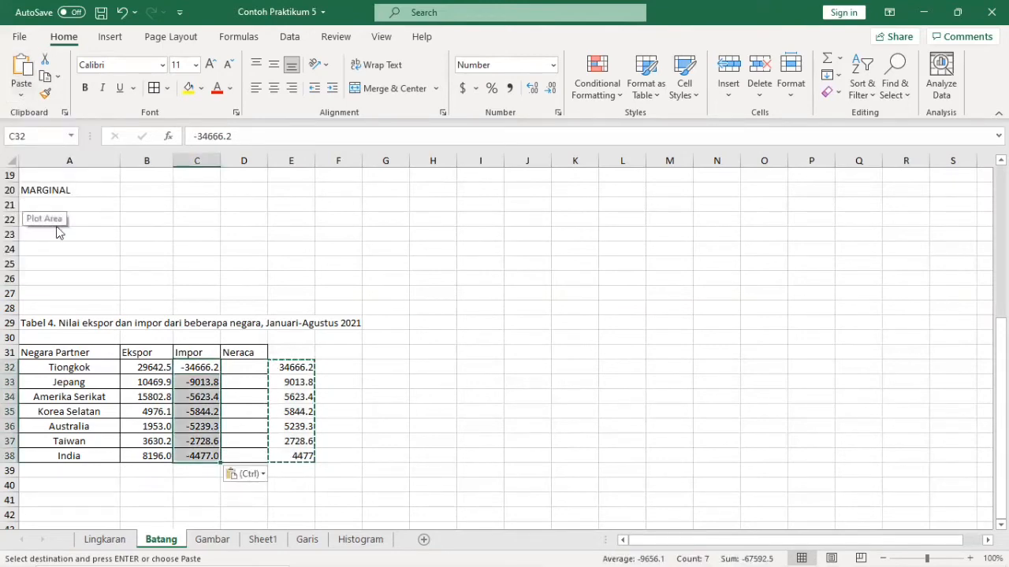
left_click_drag(300, 371, 300, 472)
key("Delete")
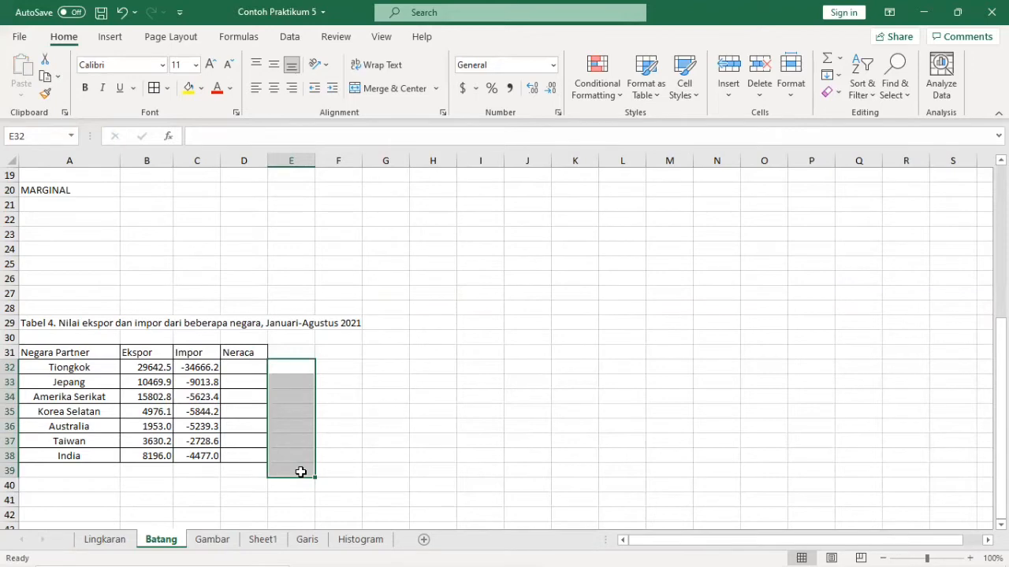
Calculate the Neraca for Tiongkok with the formula +B32+C32 and fill it down to India.
key("Left")
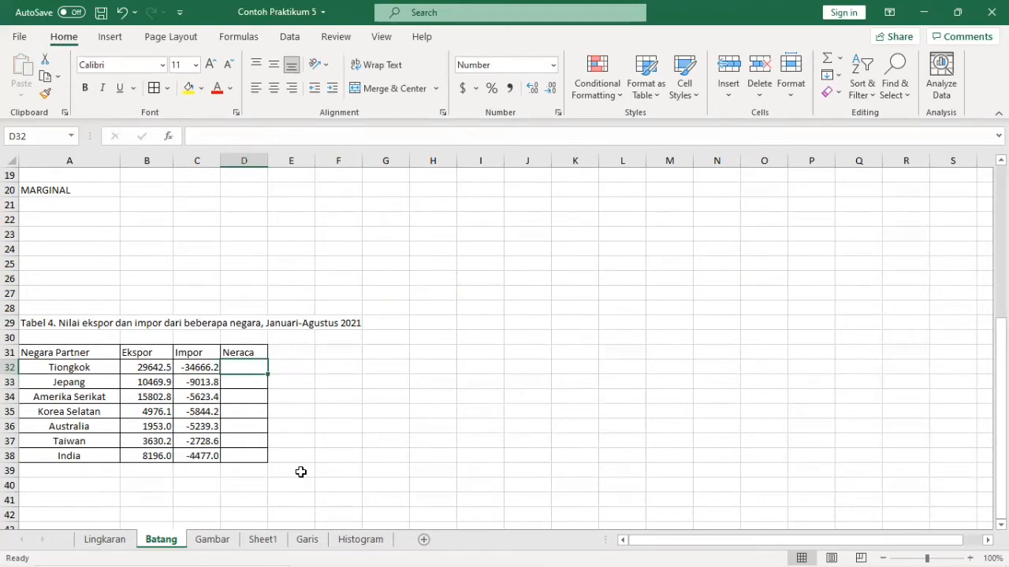
type("+")
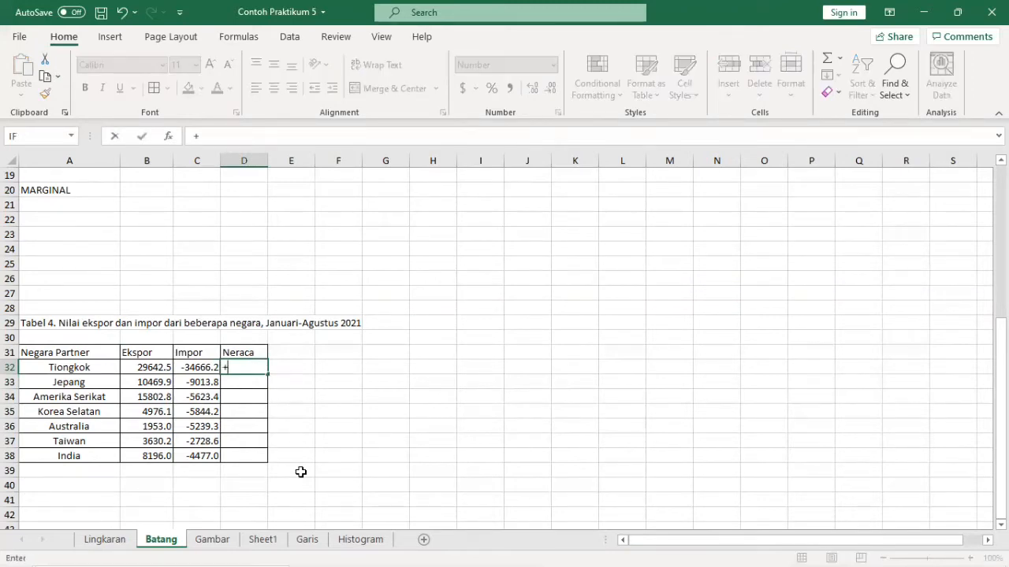
key("Left")
key("Left")
type("+")
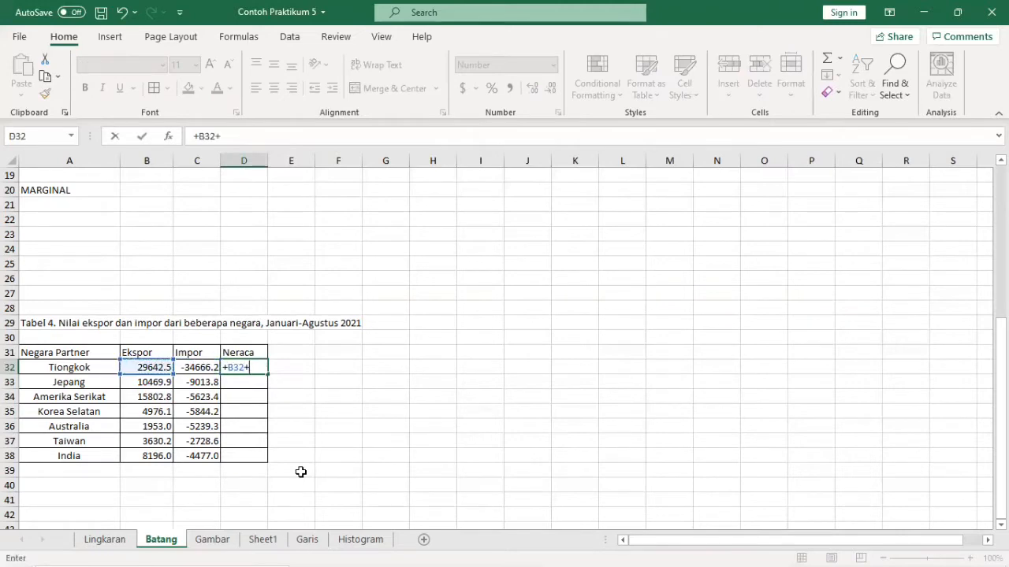
key("Right")
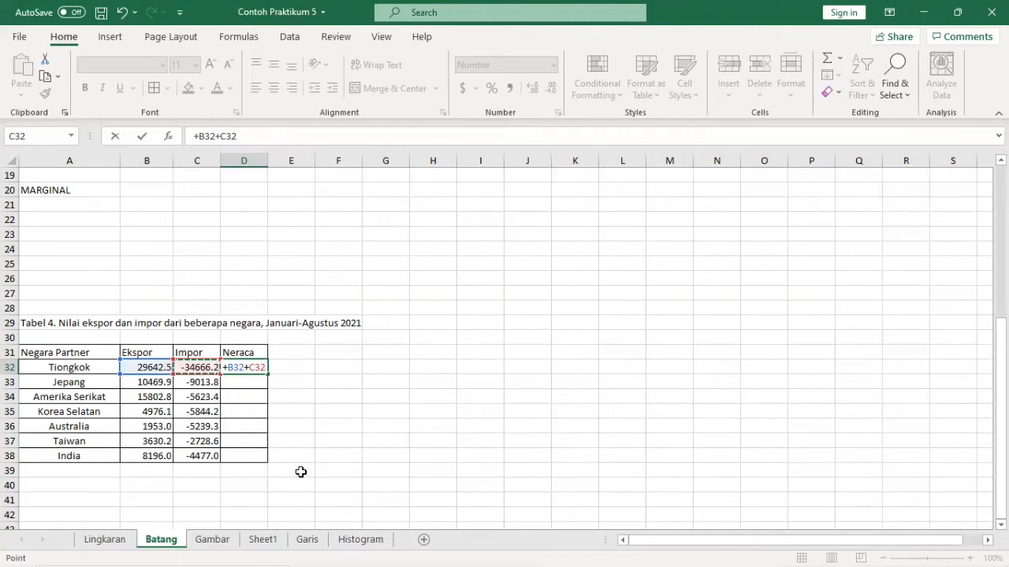
key("Return")
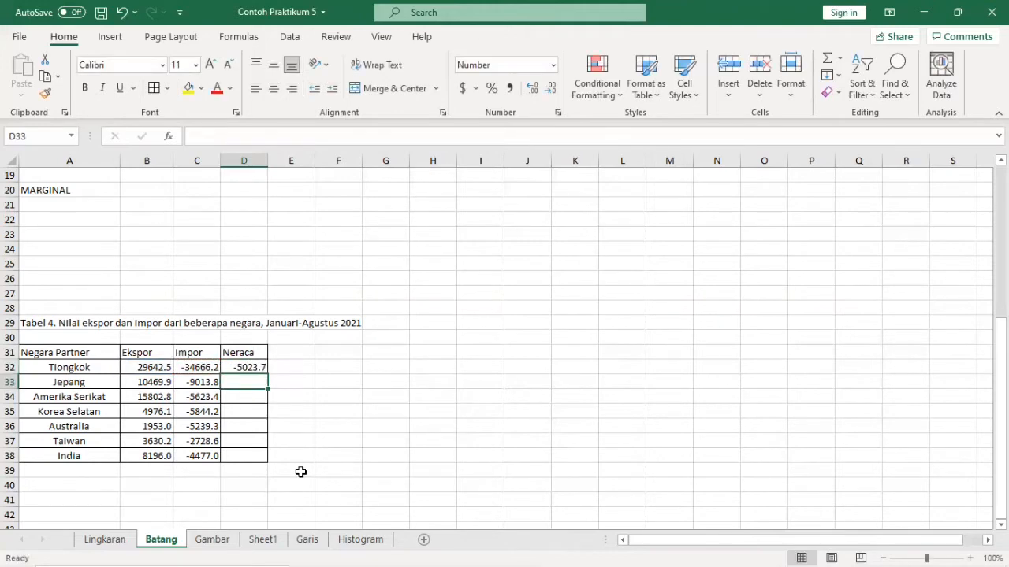
left_click(257, 368)
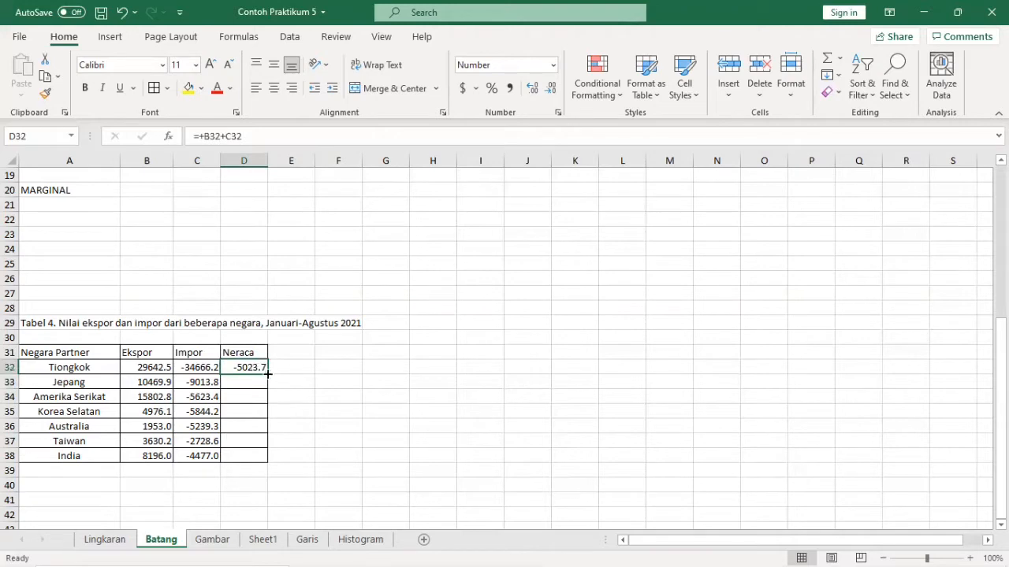
double_click(270, 374)
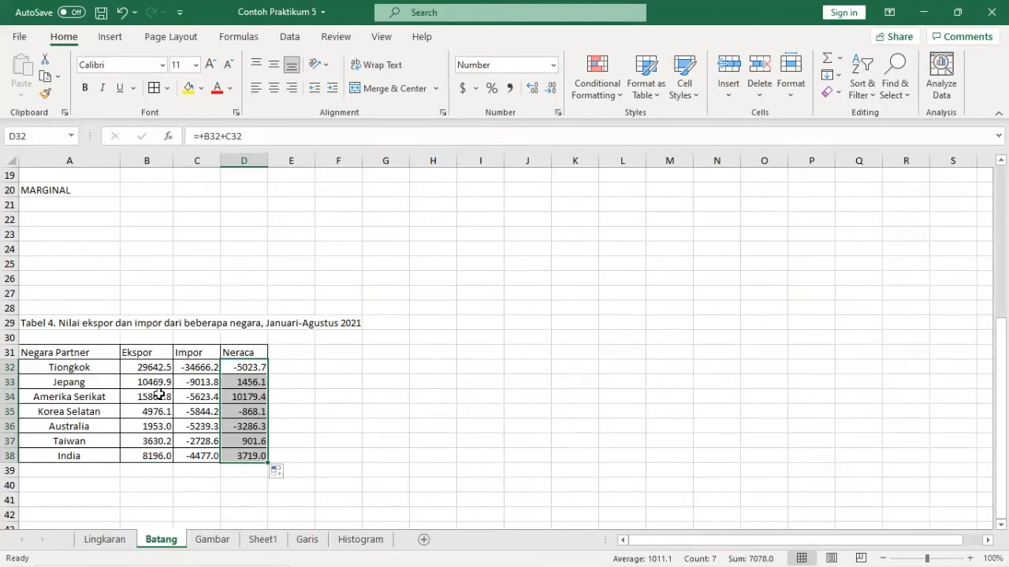
Insert a 2-D clustered column chart from the whole trade table, headers included (A31:D38).
left_click(88, 381)
left_click_drag(102, 356, 237, 454)
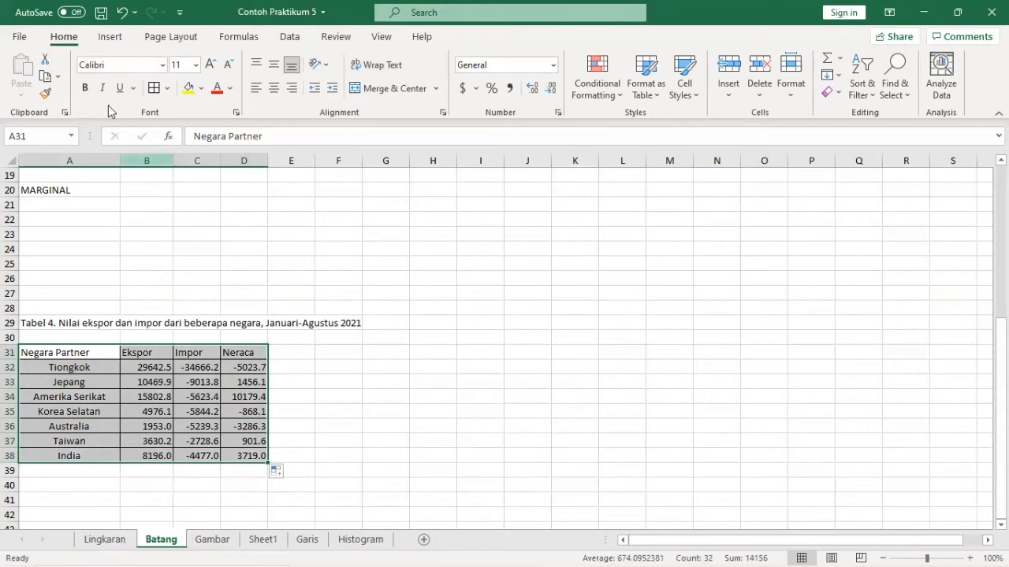
left_click(111, 38)
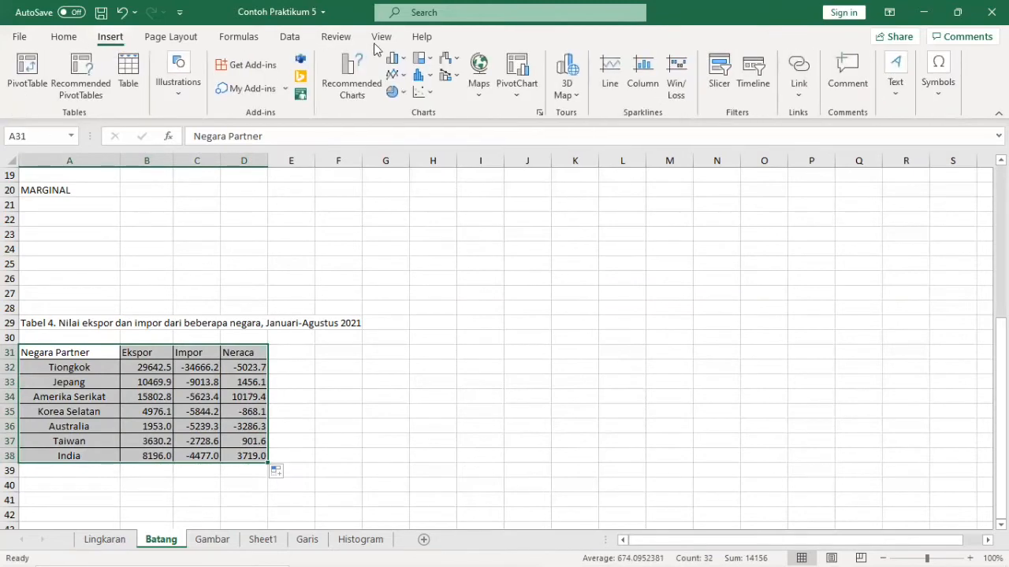
left_click(416, 62)
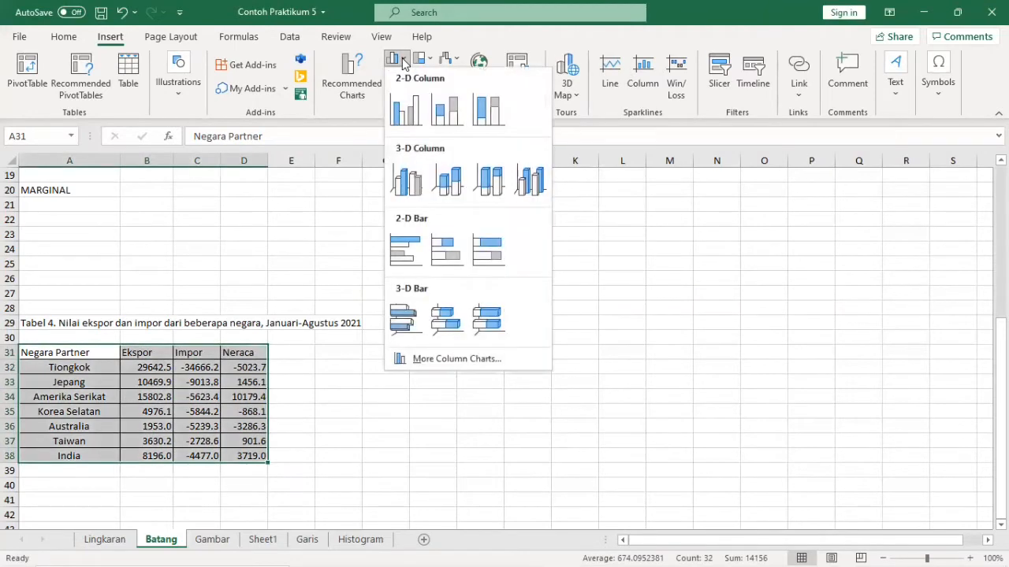
left_click(408, 122)
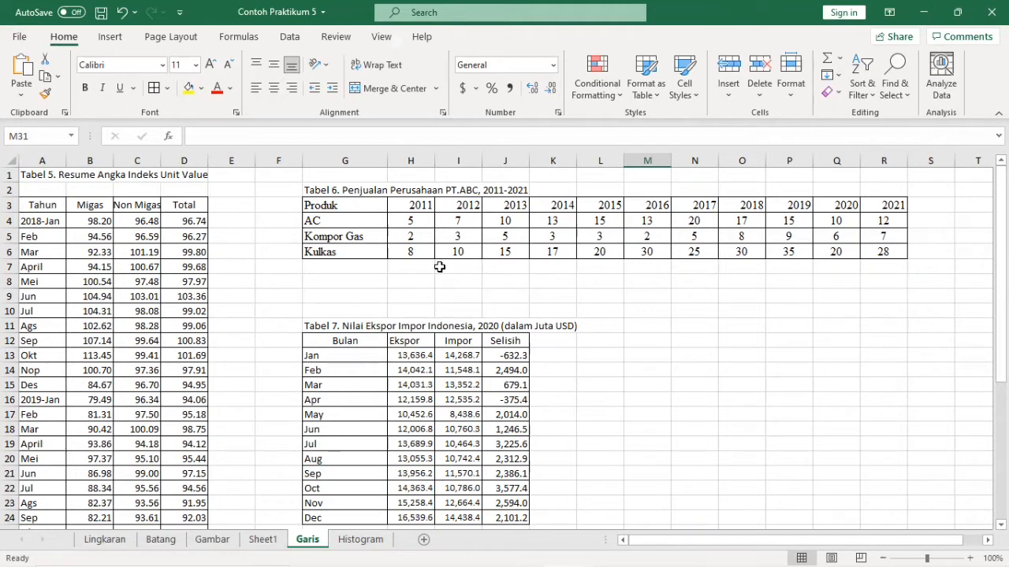
left_click(38, 266)
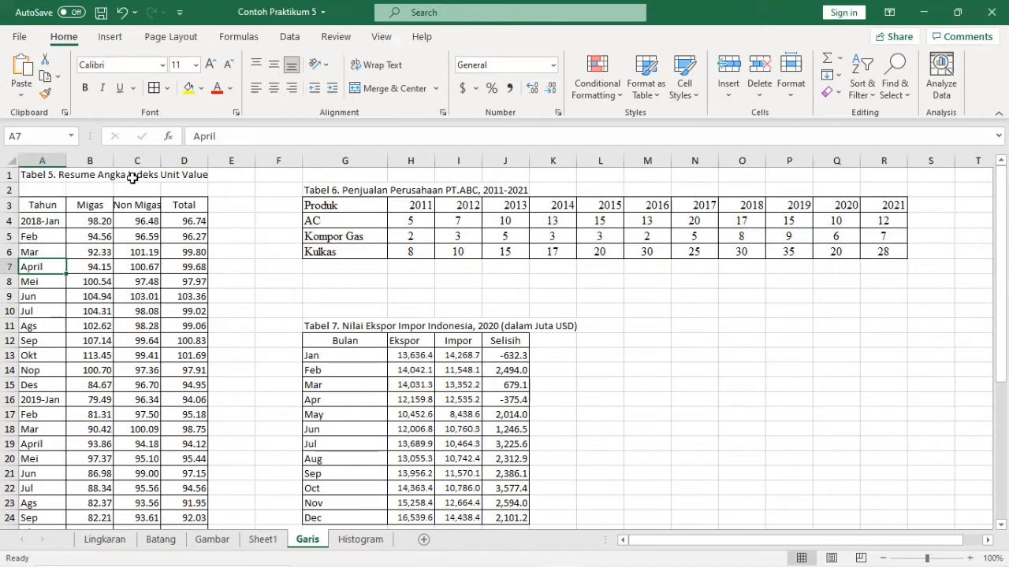
left_click(47, 175)
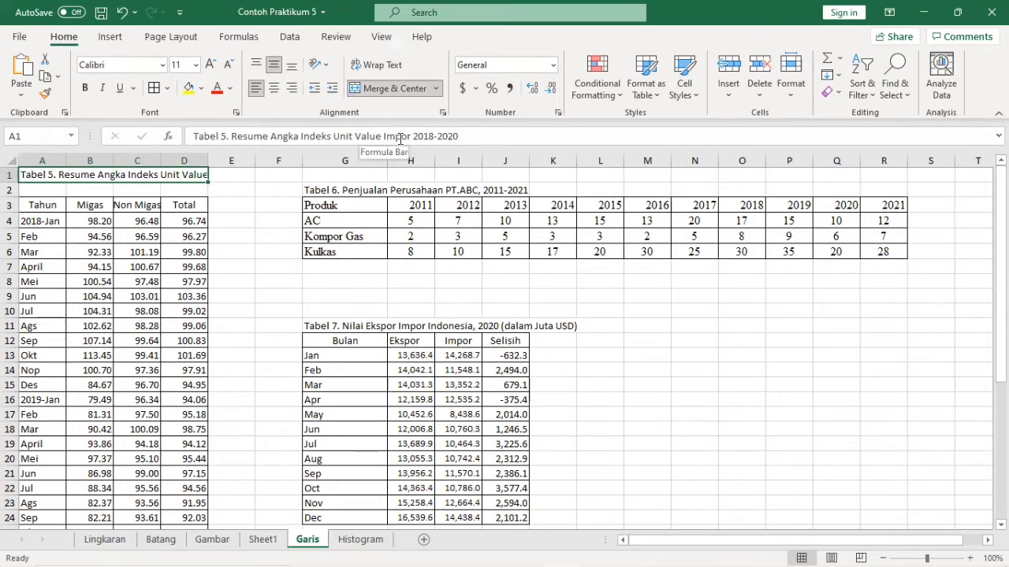
left_click(85, 264)
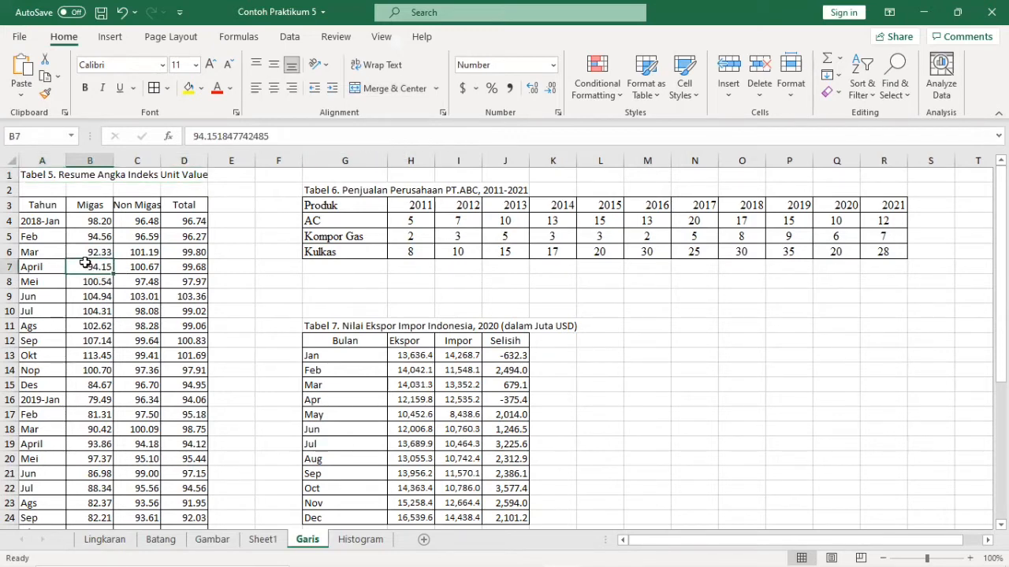
left_click(92, 223)
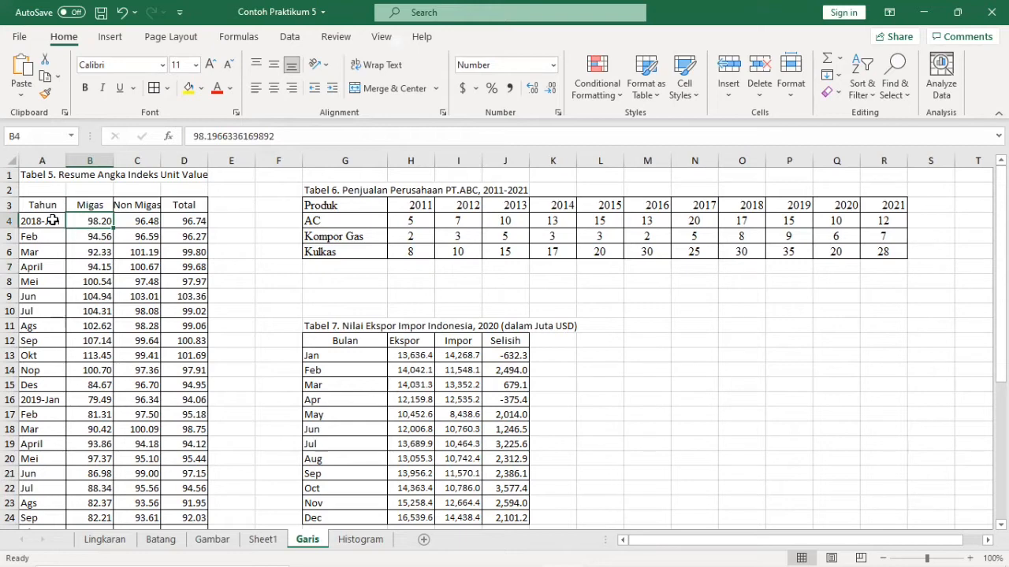
left_click(52, 220)
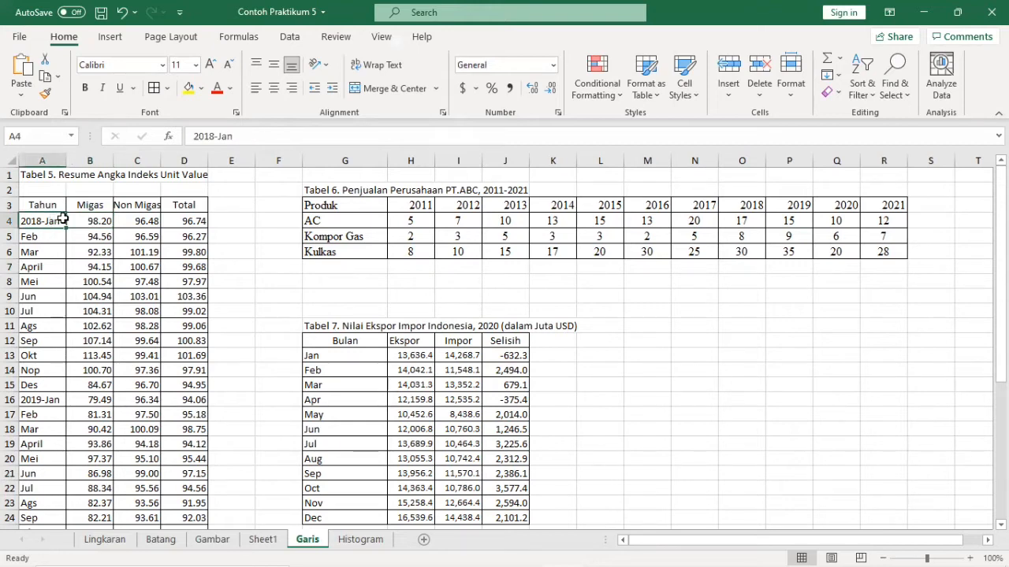
Insert a 2-D line chart of Tabel 5's Migas values with their month labels (A4:B39), and delete that chart.
left_click(82, 221)
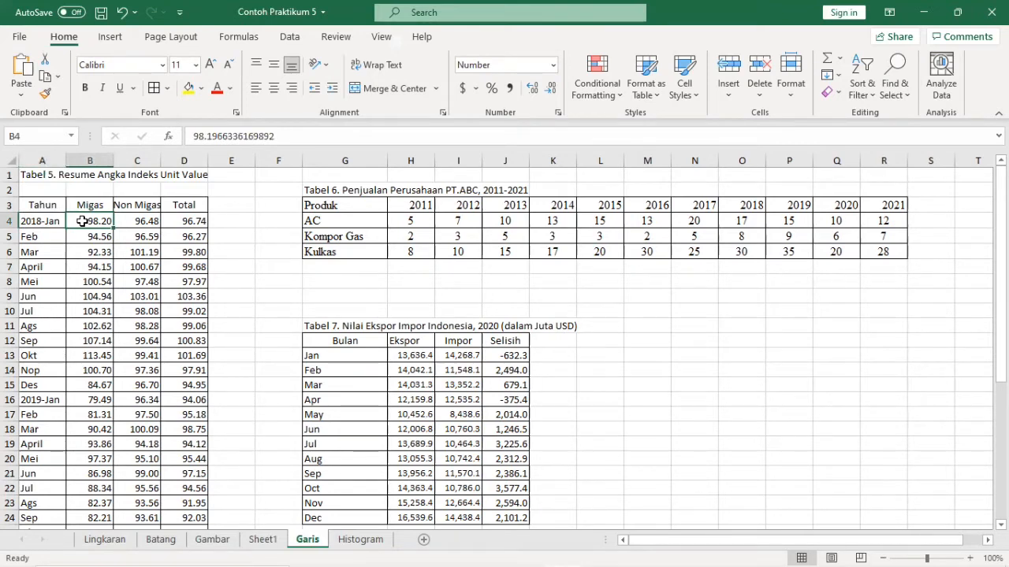
key("shift+Left")
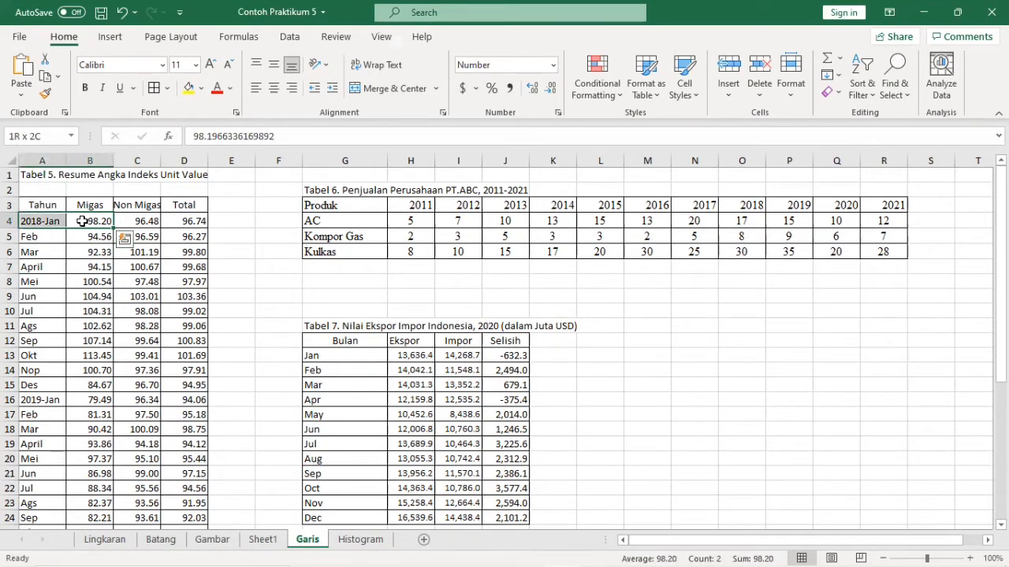
key("ctrl+shift+Down")
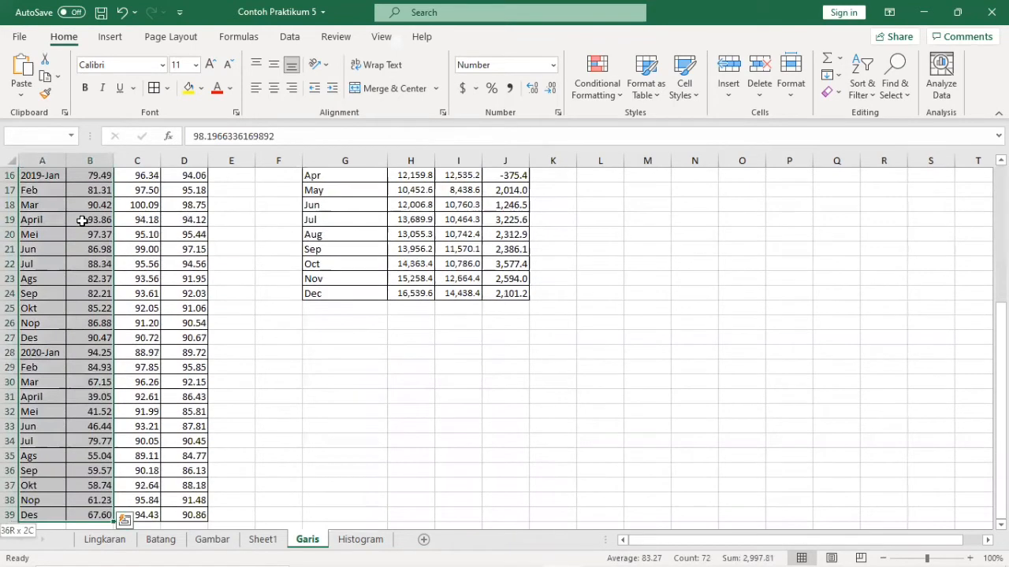
left_click(110, 37)
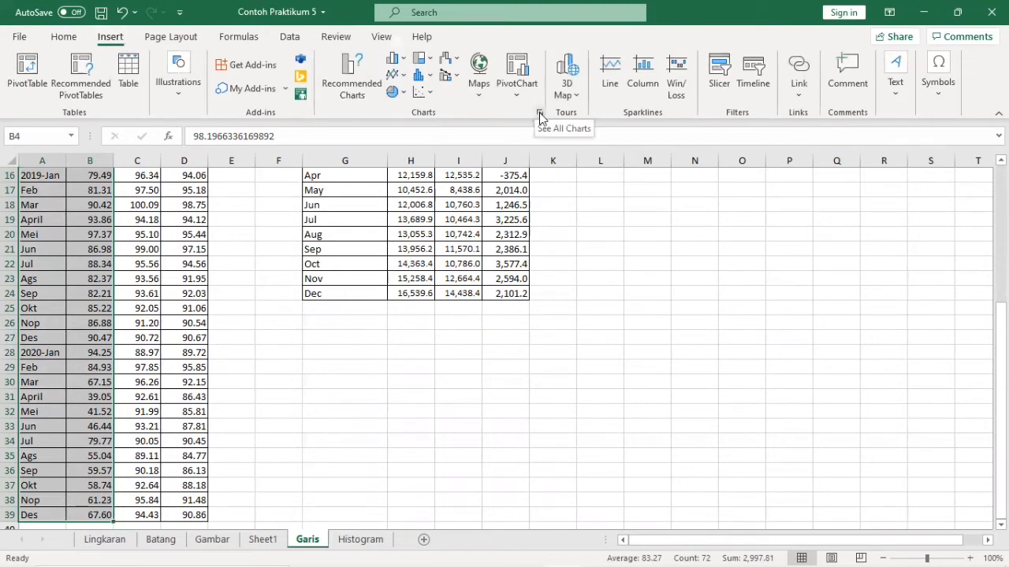
left_click(397, 77)
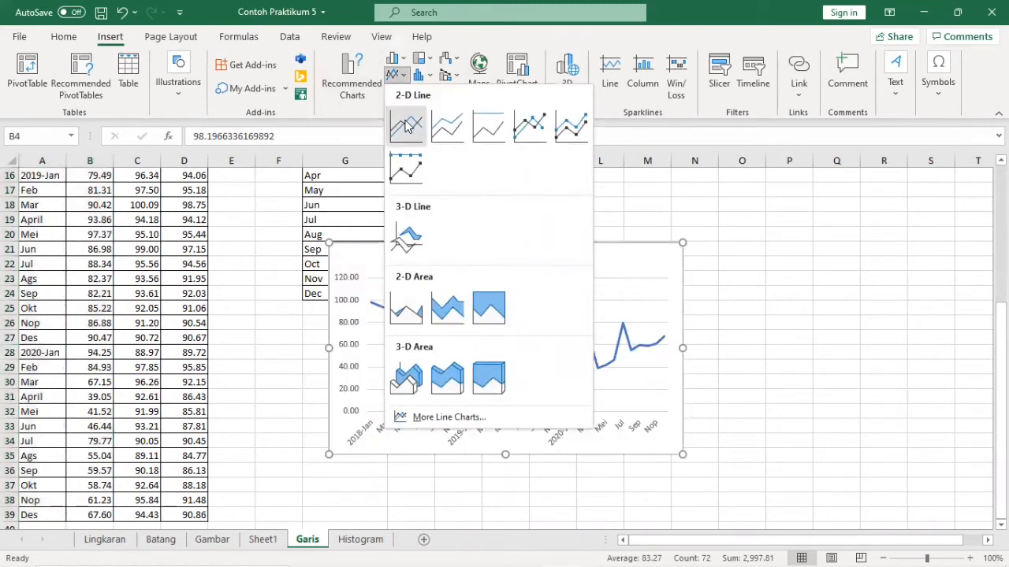
left_click(406, 125)
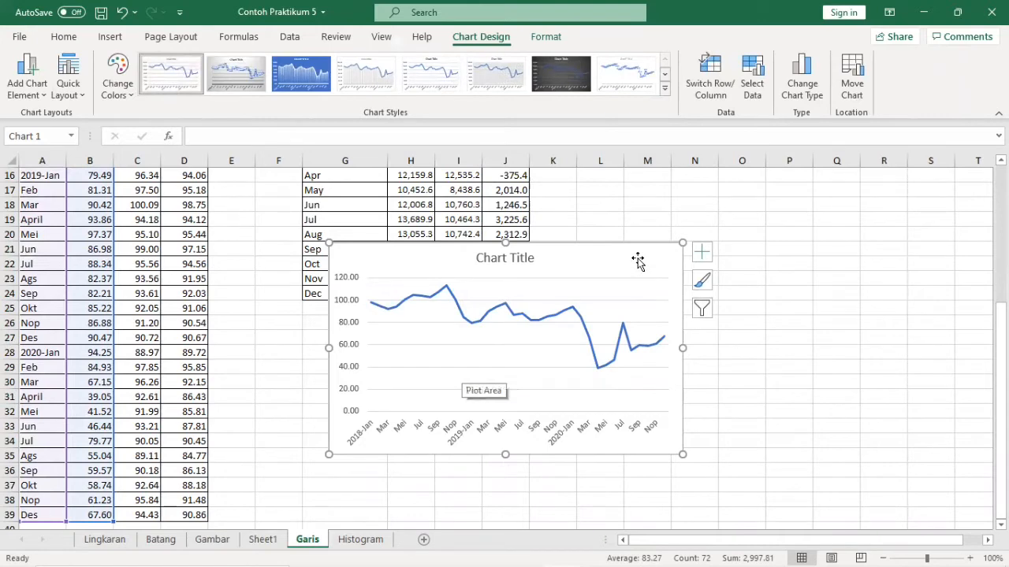
key("Delete")
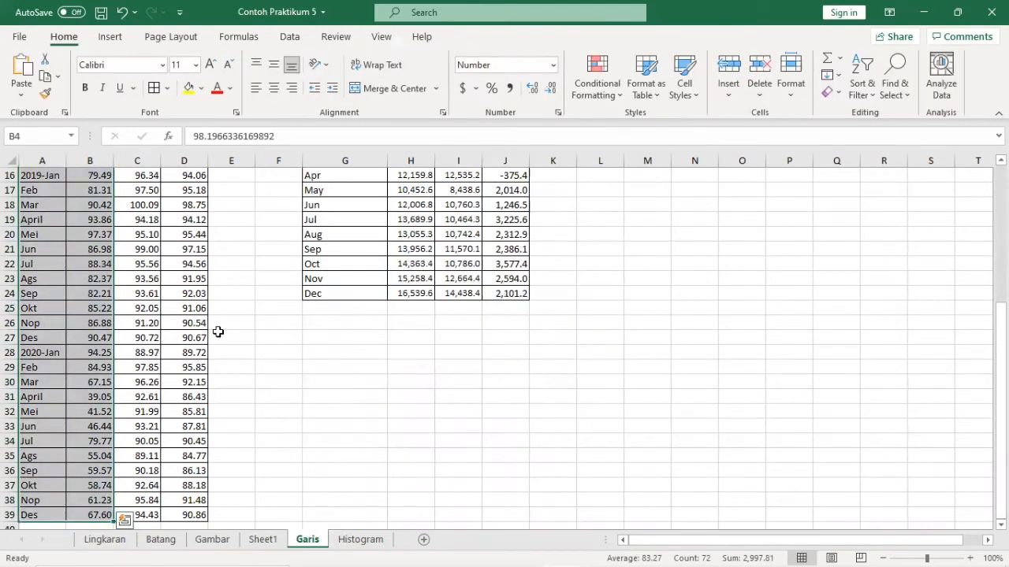
scroll(95, 314, "up", 5)
left_click(175, 235)
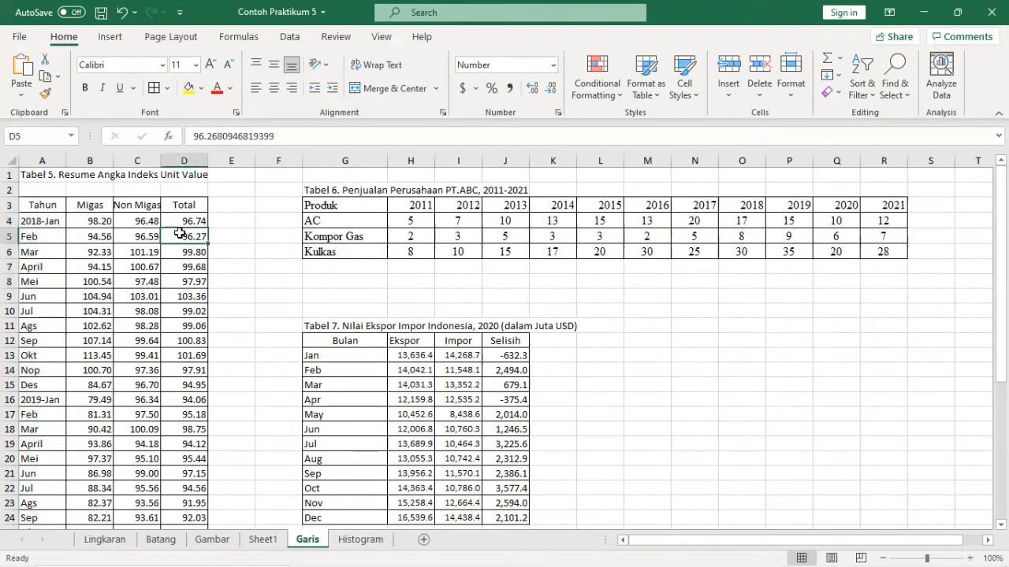
left_click(37, 242)
left_click(175, 267)
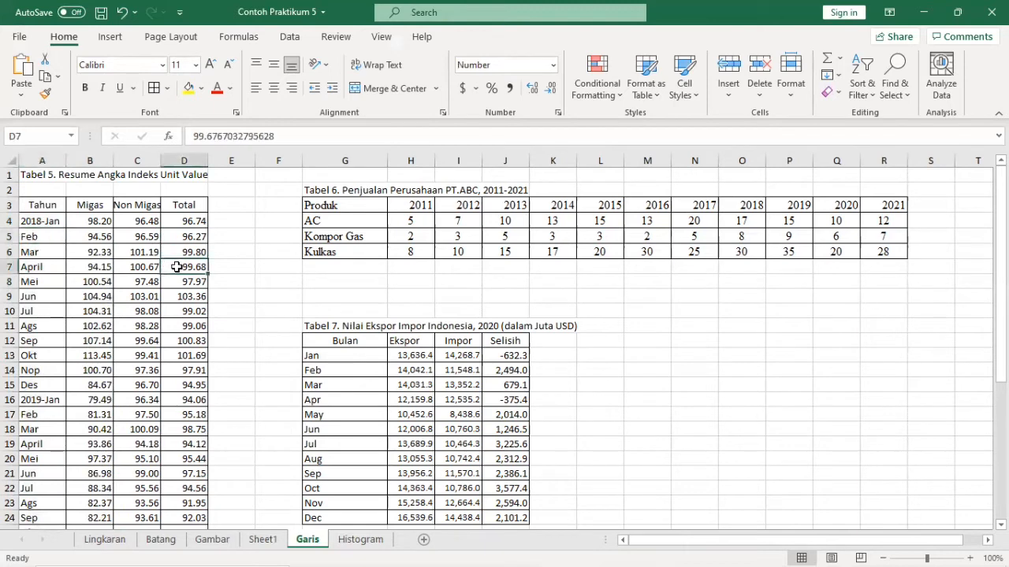
left_click(29, 249)
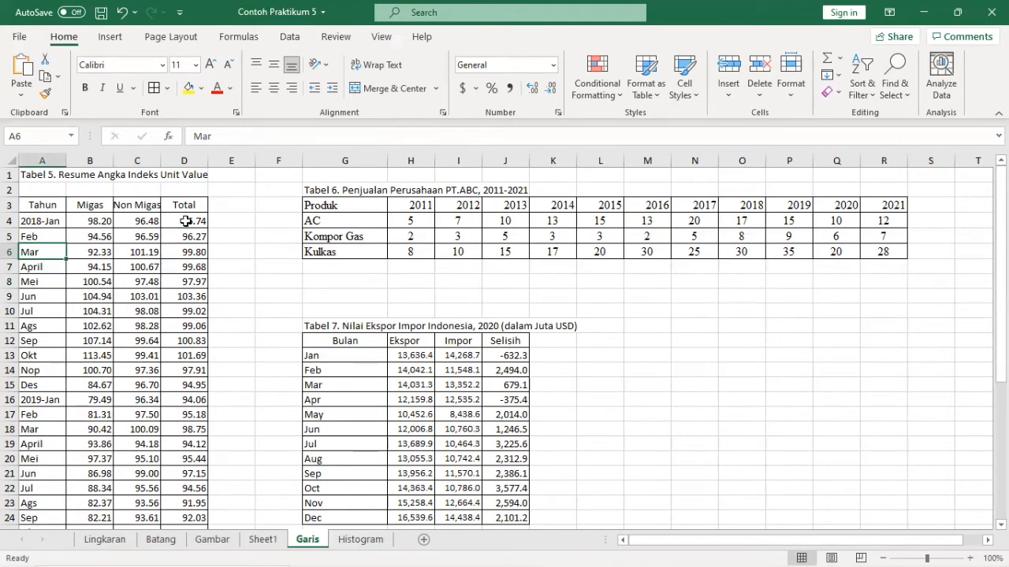
Insert a 2-D line chart from only the Total values of Tabel 5 (D4:D39).
left_click(186, 222)
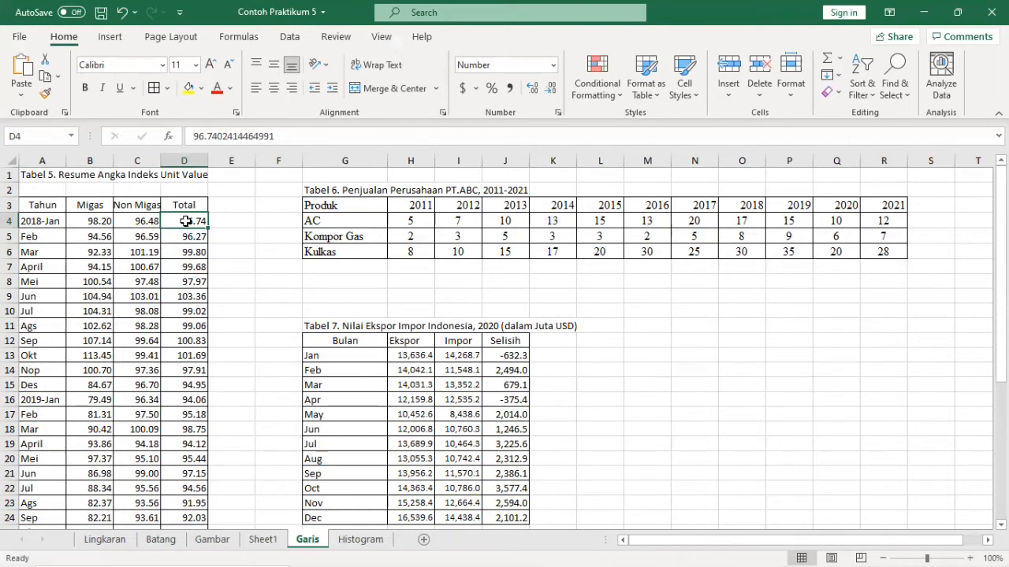
key("ctrl+shift+Down")
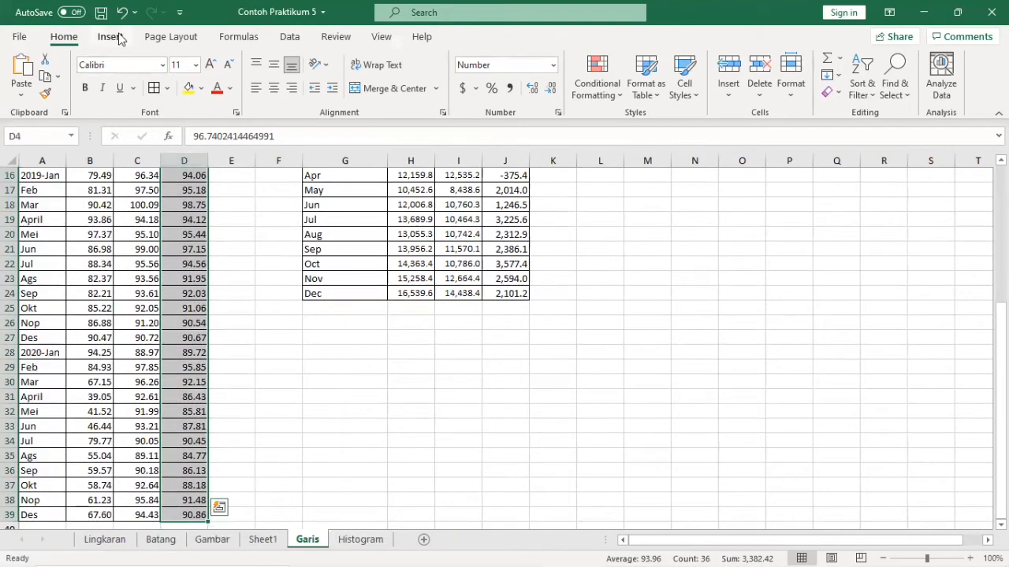
left_click(111, 37)
left_click(396, 74)
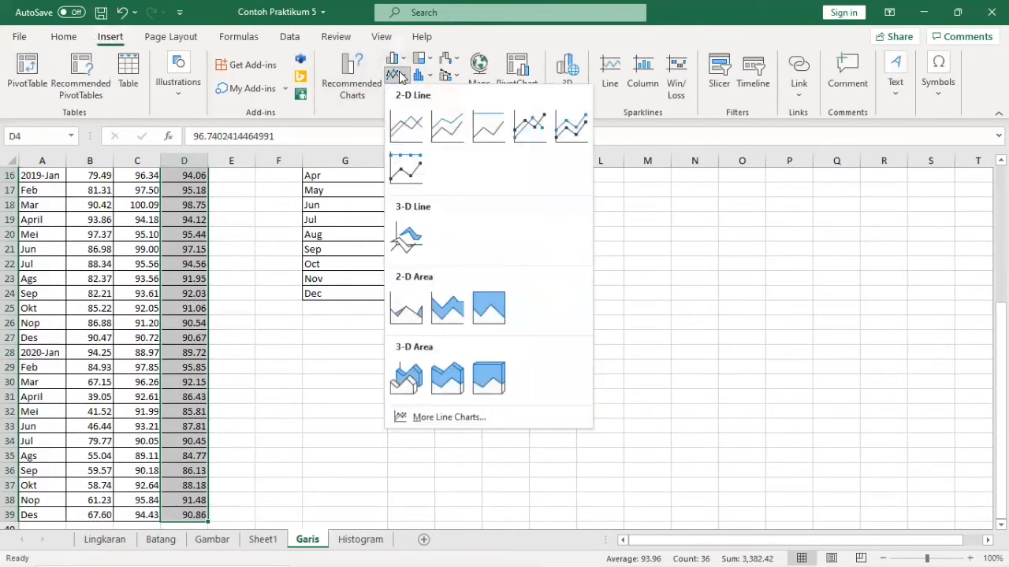
left_click(409, 130)
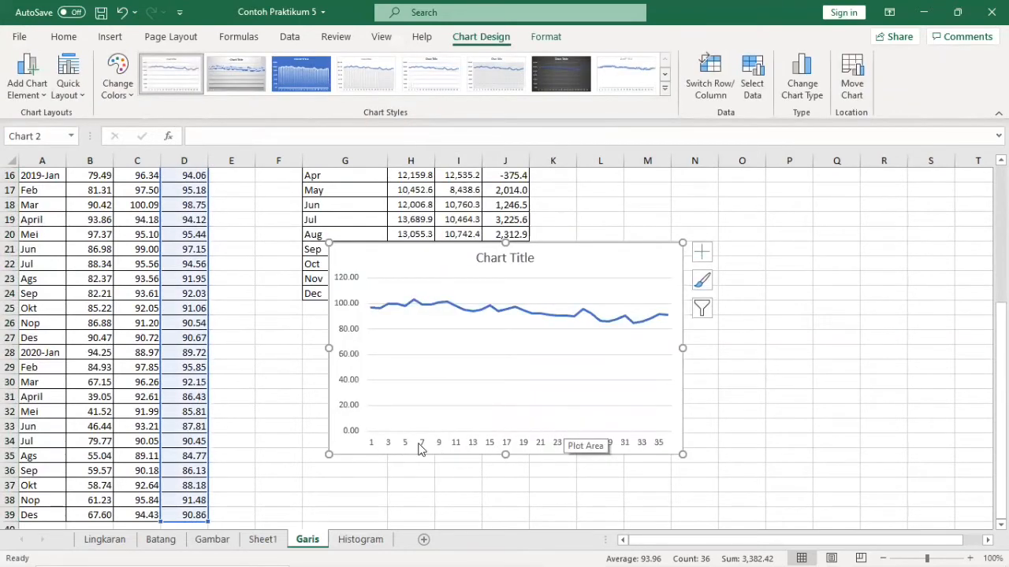
Set the Total line chart's horizontal axis labels to the month names in A4:A39 through its data source.
left_click(475, 448)
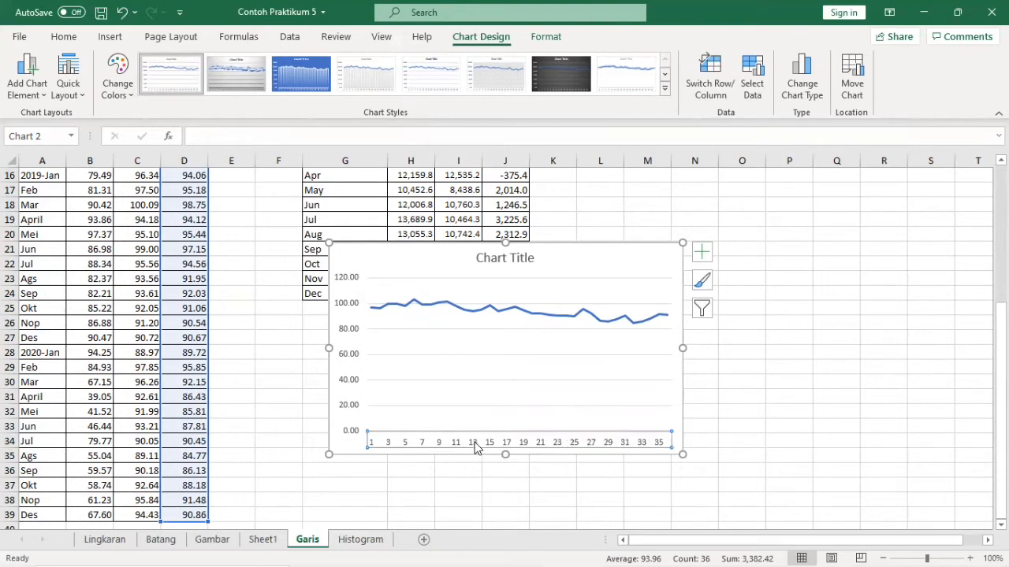
right_click(475, 448)
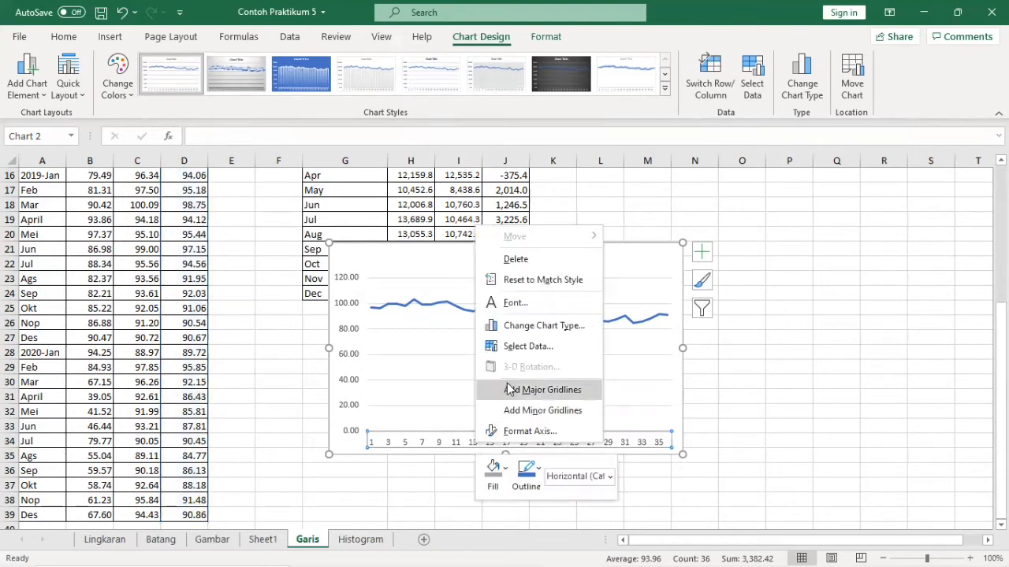
left_click(522, 350)
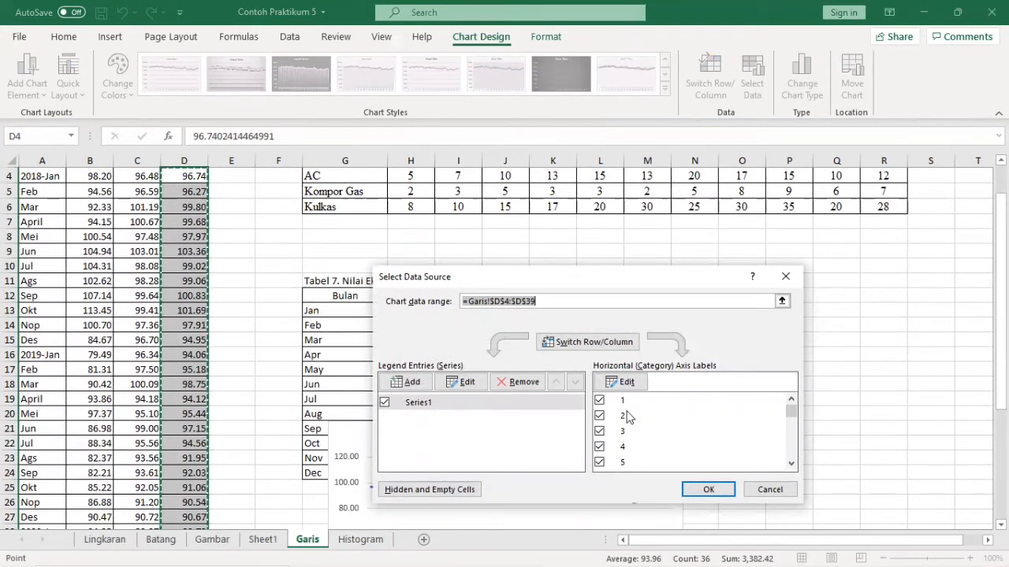
left_click(631, 382)
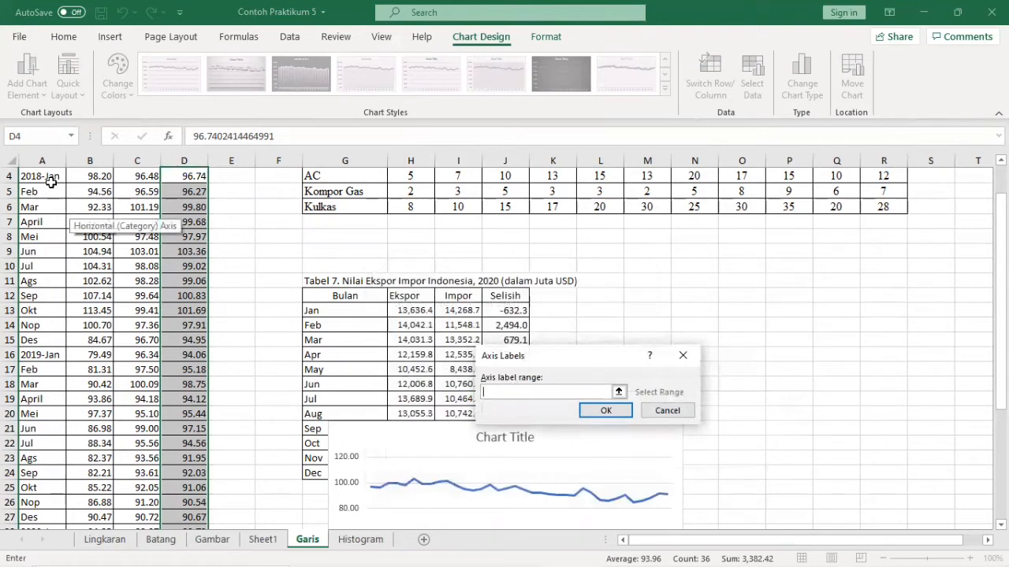
left_click(611, 410)
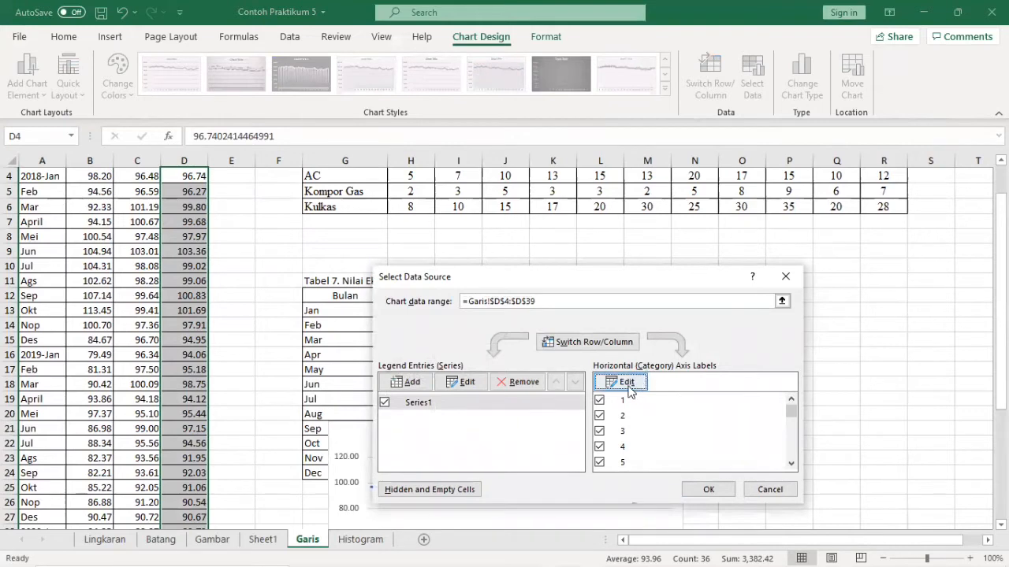
left_click(634, 383)
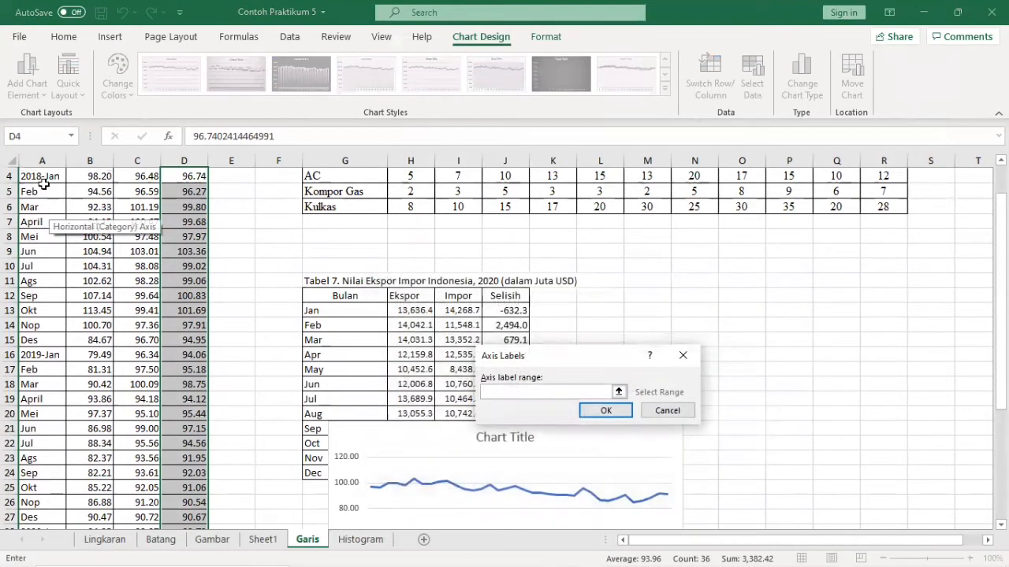
left_click(45, 180)
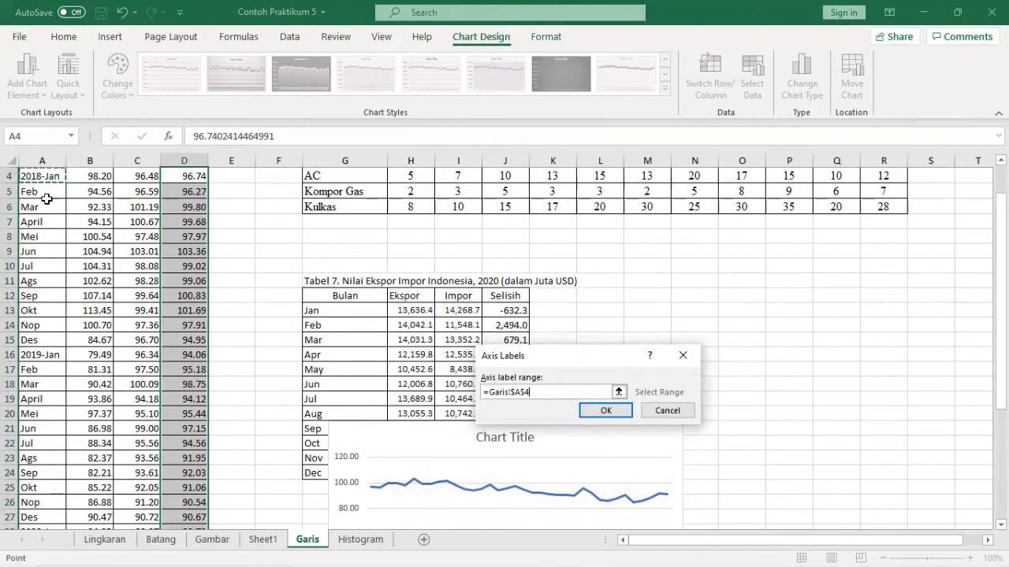
key("ctrl+shift+Down")
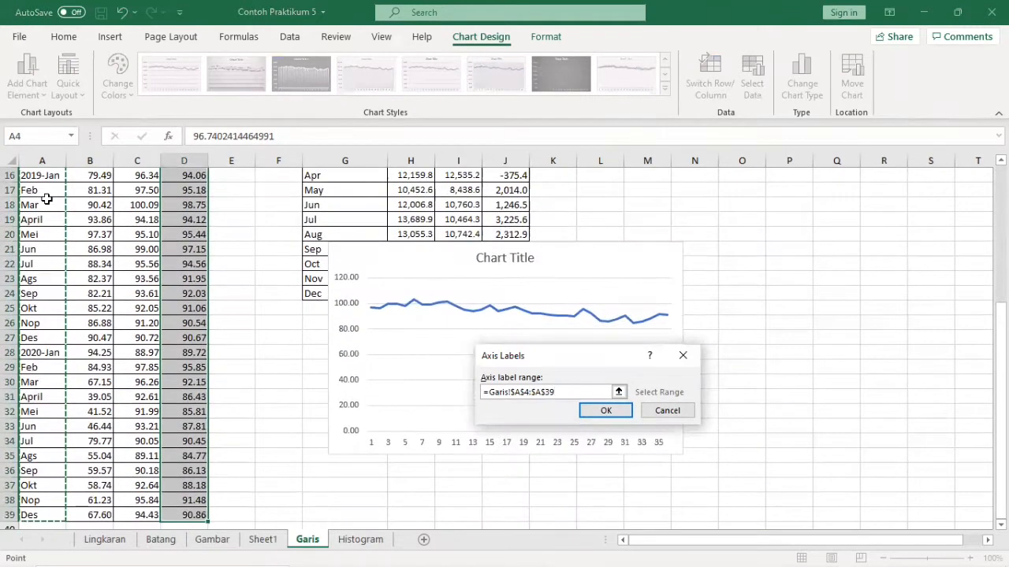
left_click(619, 412)
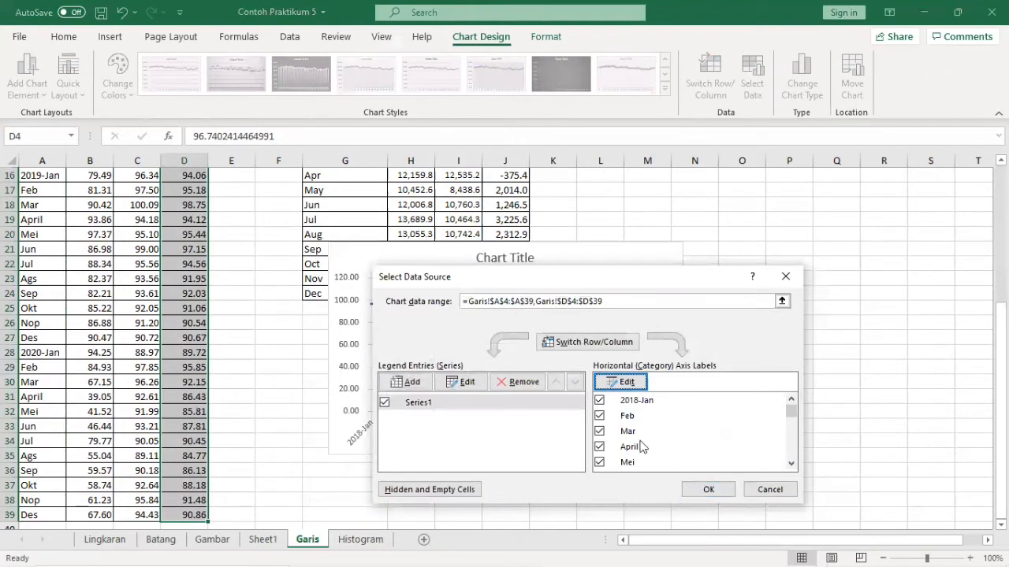
left_click(709, 489)
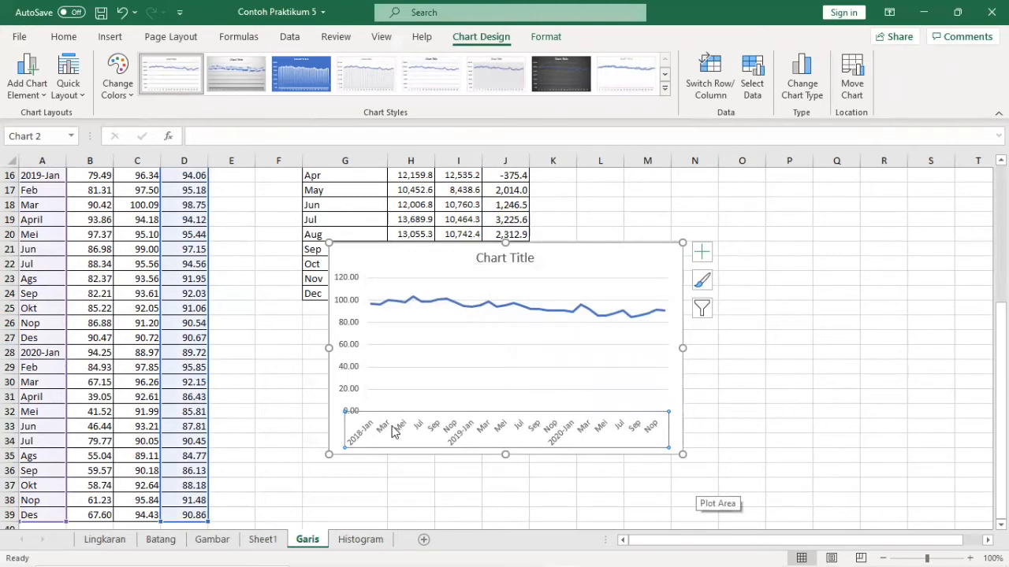
Widen the Total line chart leftward to column E, and delete that chart.
left_click(394, 270)
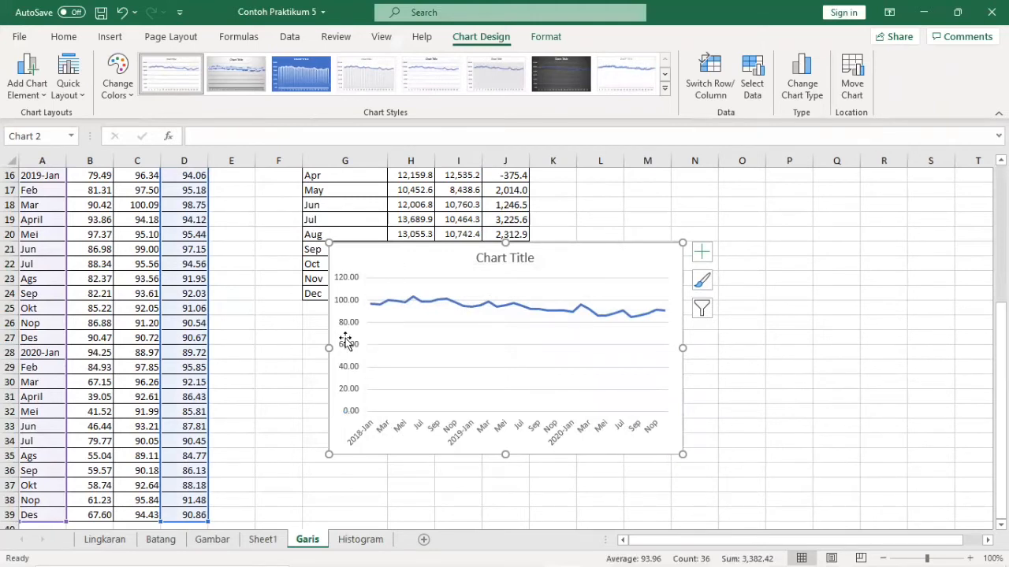
left_click_drag(329, 348, 227, 348)
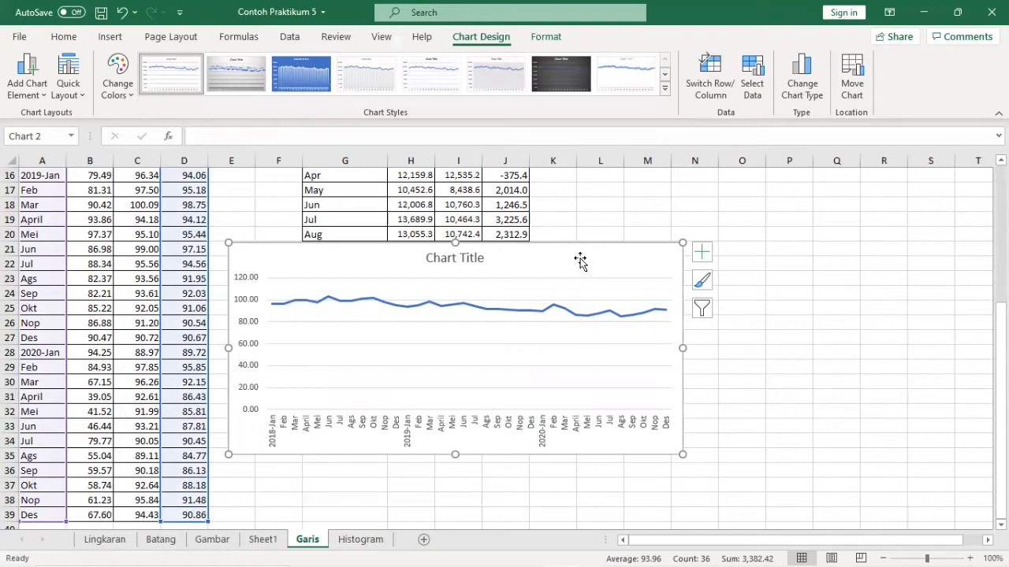
key("Delete")
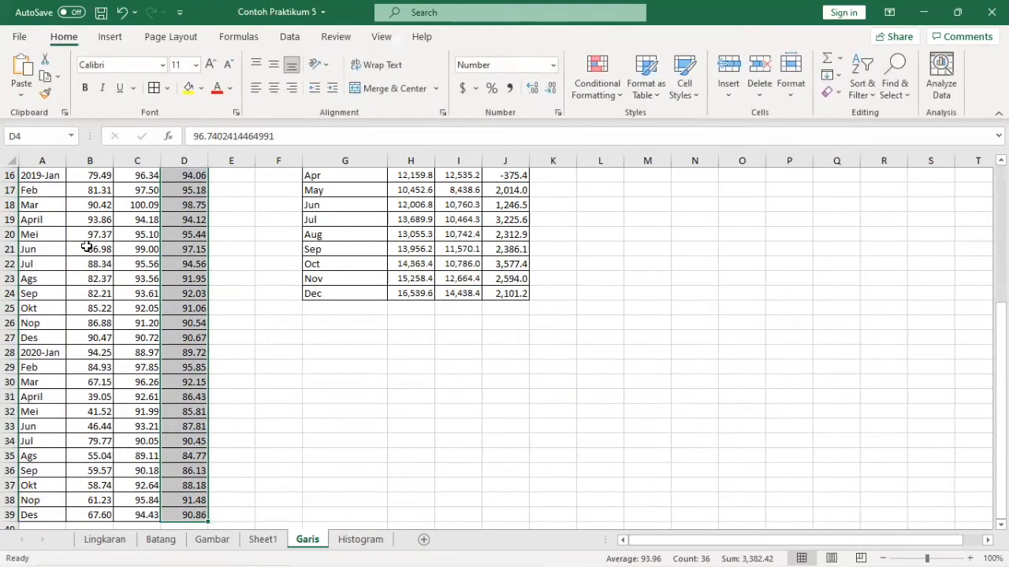
Widen column C slightly so that it fits the Non Migas header.
scroll(86, 246, "up", 5)
left_click(144, 248)
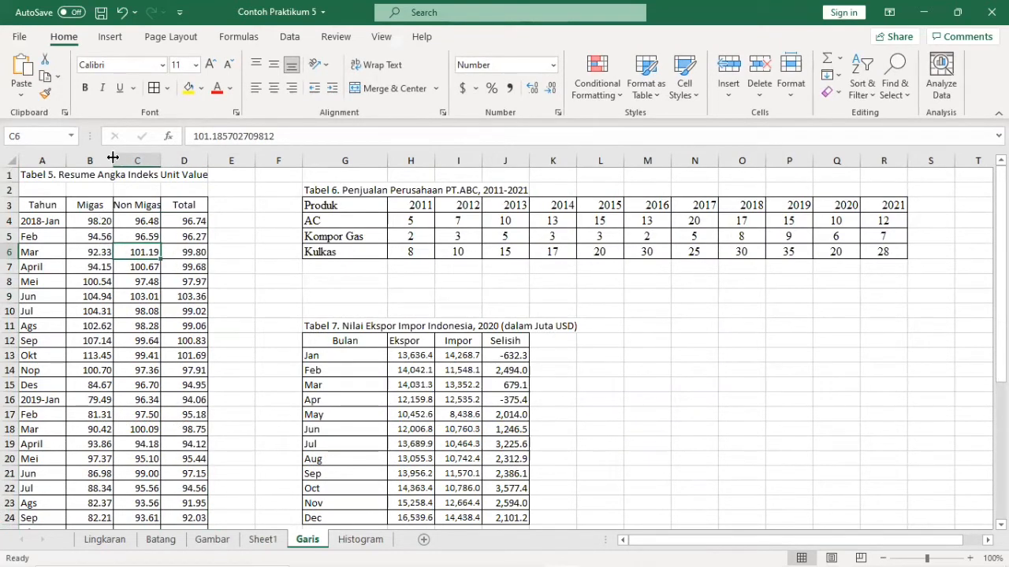
left_click_drag(161, 161, 166, 162)
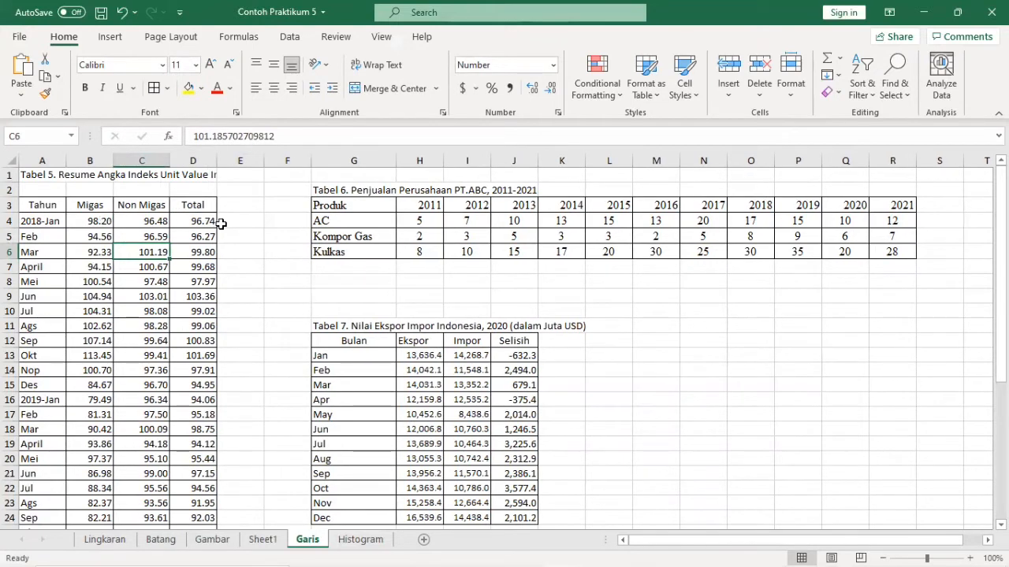
Insert a 2-D line chart from all of Tabel 5 (A3:D39) and enlarge it leftward to the edge of column E.
left_click(46, 210)
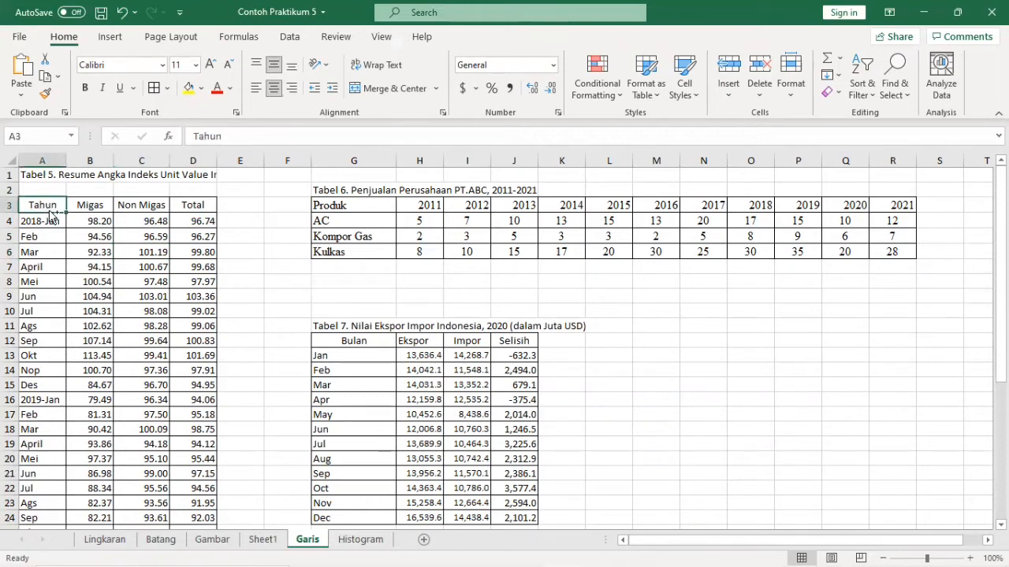
key("ctrl+shift+Right")
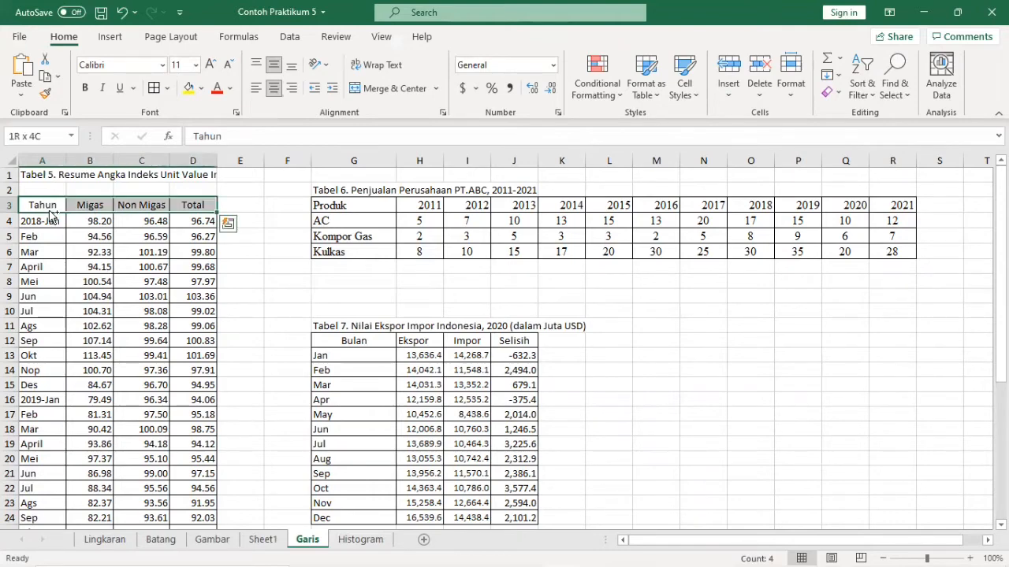
key("ctrl+shift+Down")
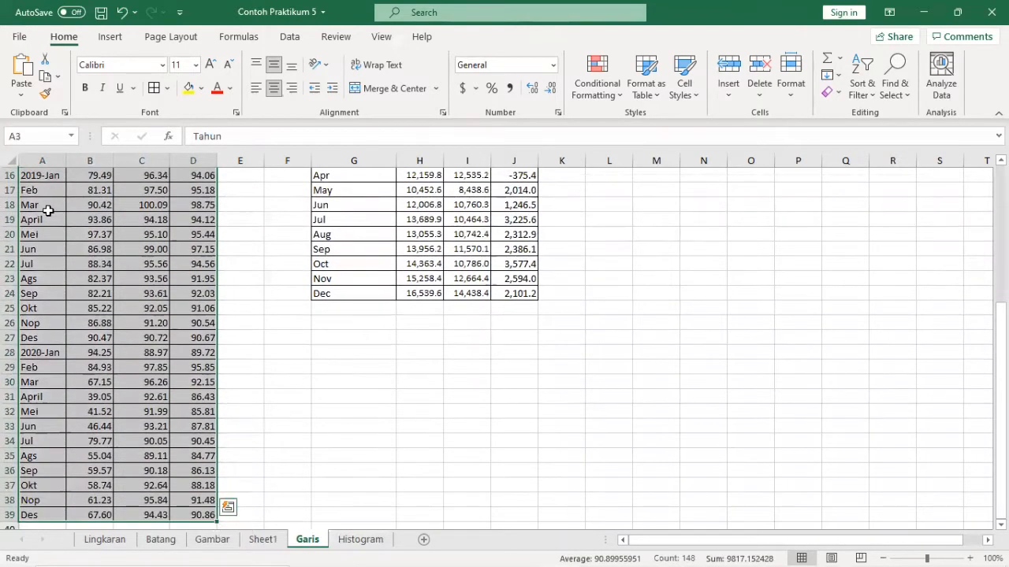
left_click(109, 37)
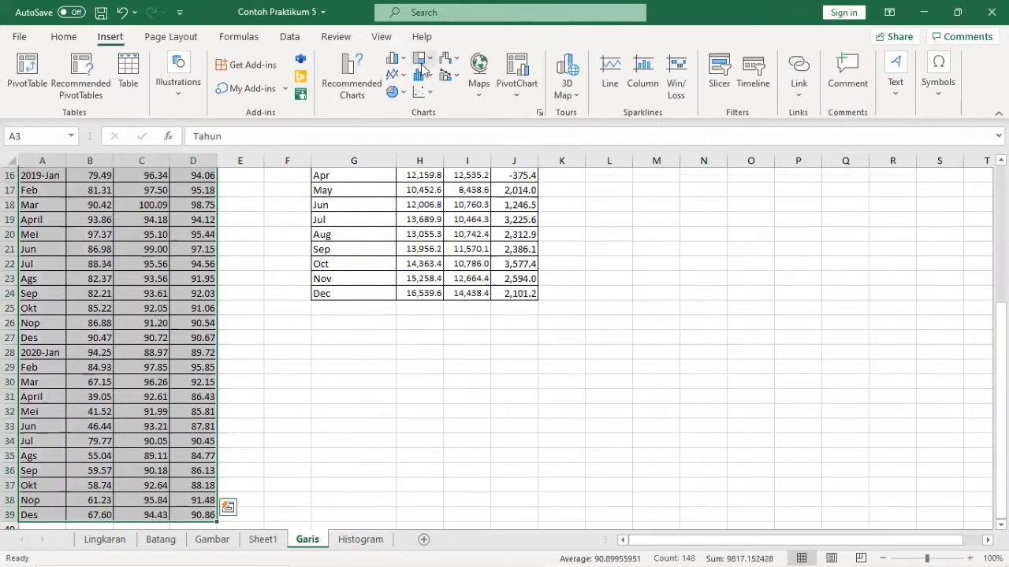
left_click(396, 77)
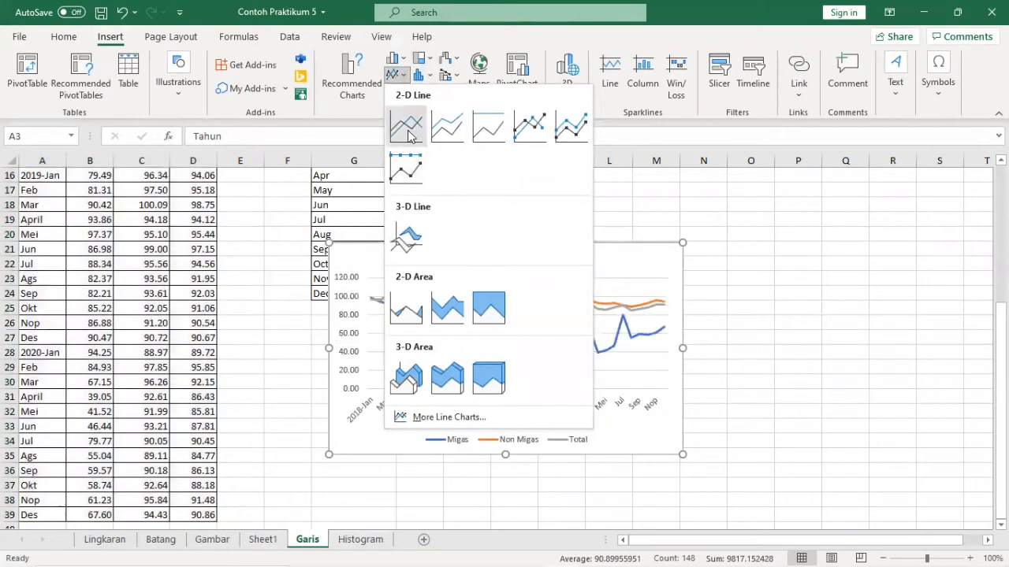
left_click(407, 126)
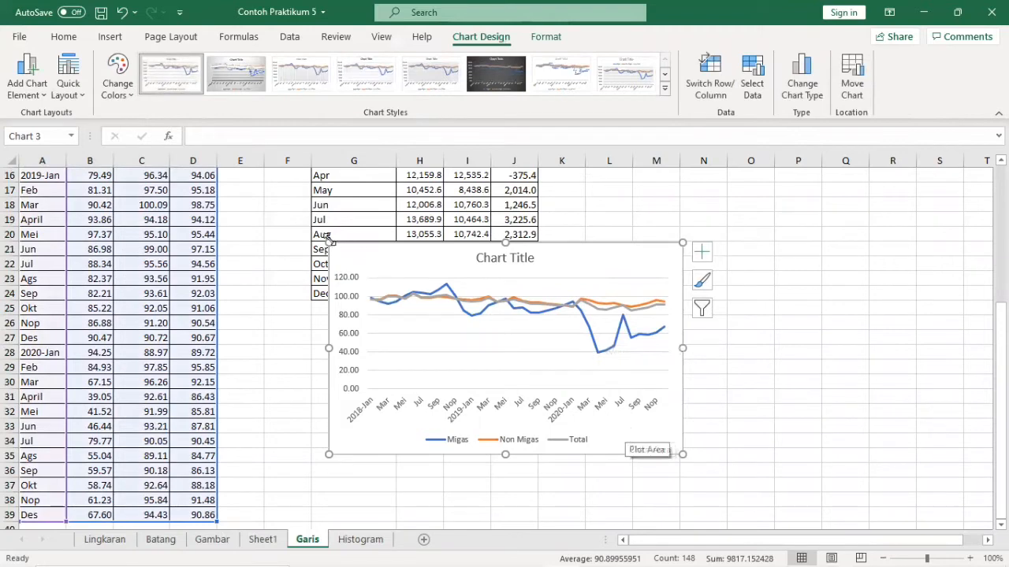
left_click_drag(327, 240, 213, 220)
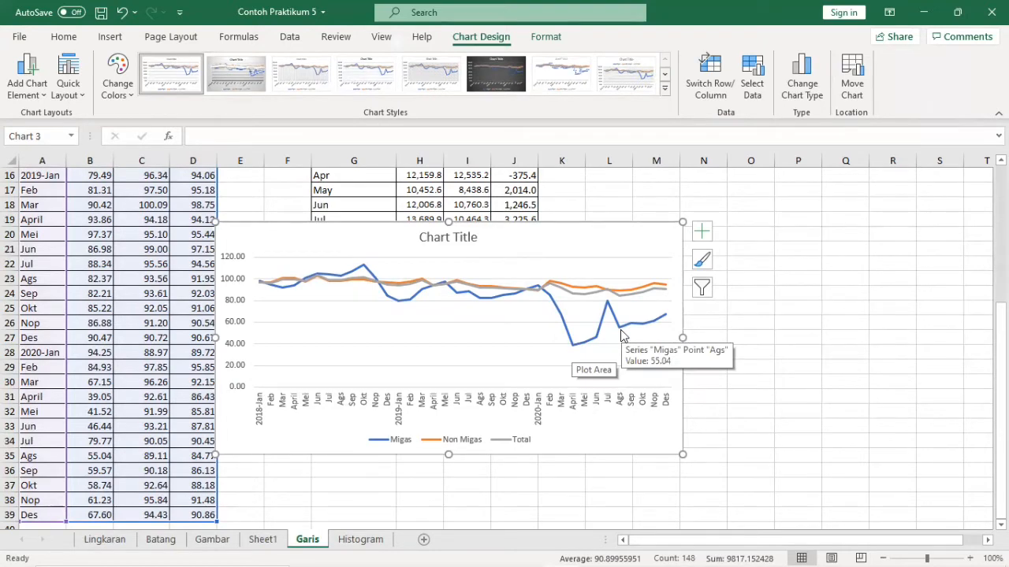
Set the minimum bound of the line chart's vertical axis to 20.
scroll(239, 412, "up", 2)
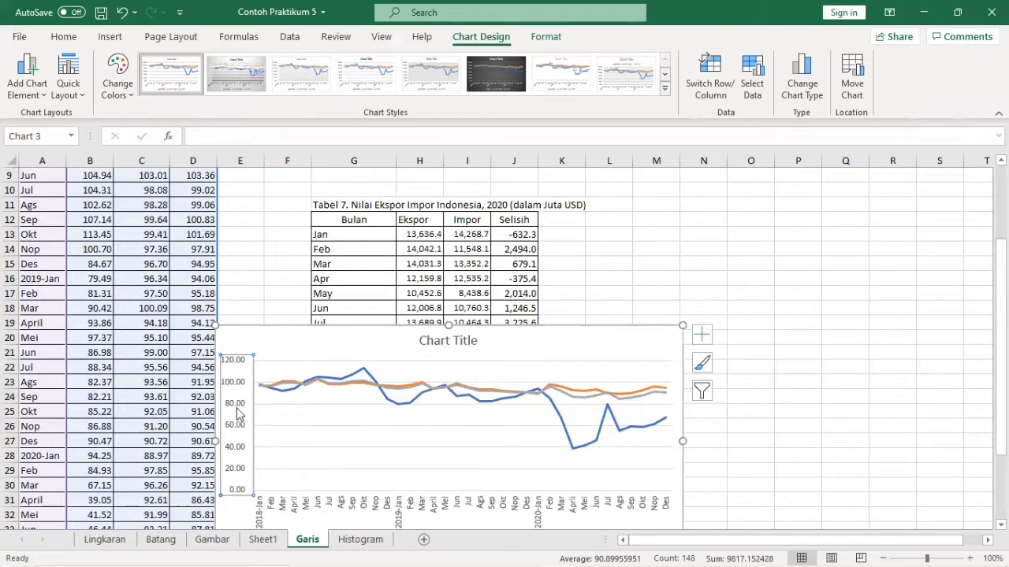
right_click(239, 412)
left_click(282, 400)
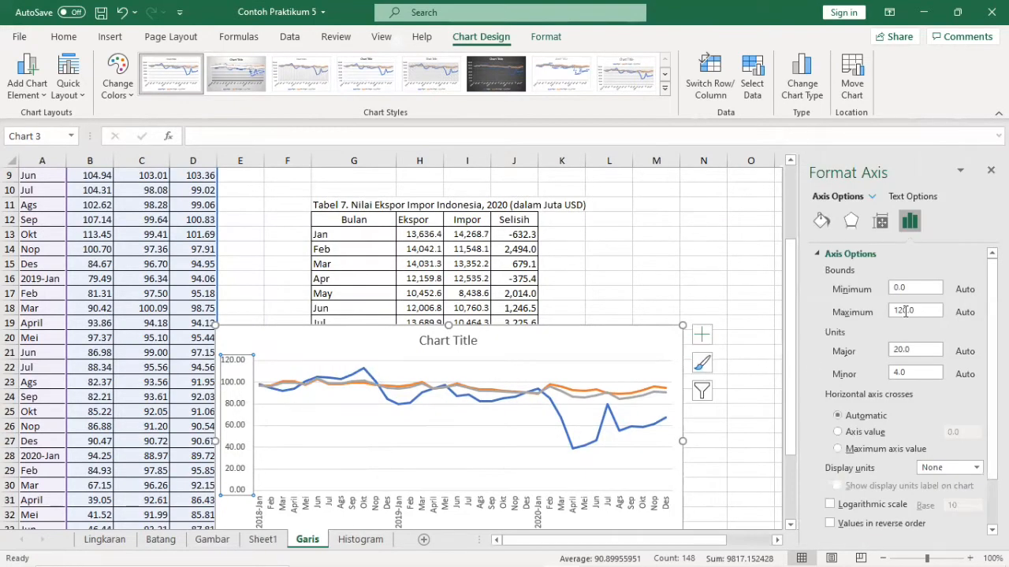
left_click(899, 286)
key("BackSpace")
key("BackSpace")
left_click(713, 441)
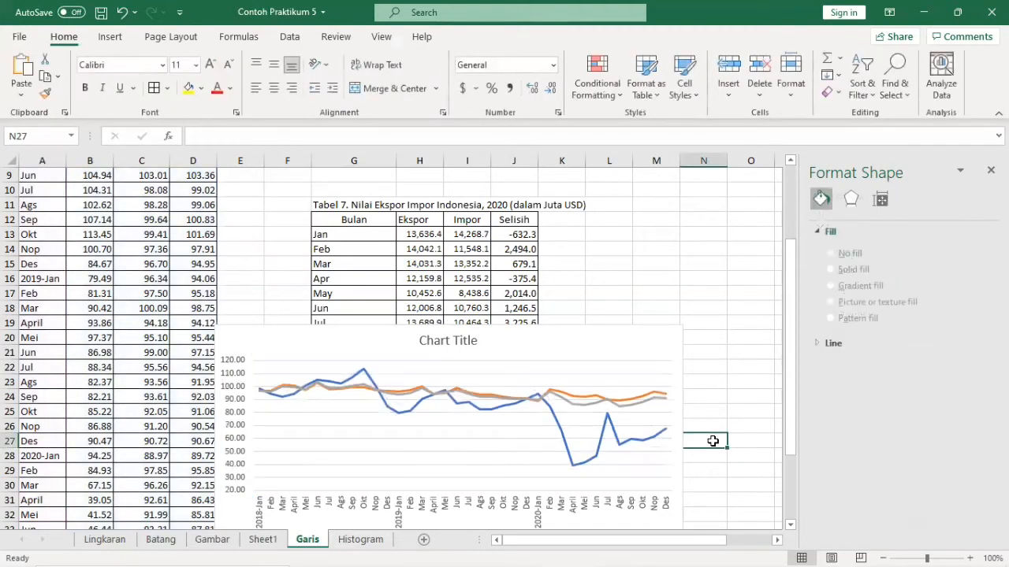
Raise the vertical axis minimum bound to 30, and return it to 0.
left_click(242, 460)
right_click(242, 459)
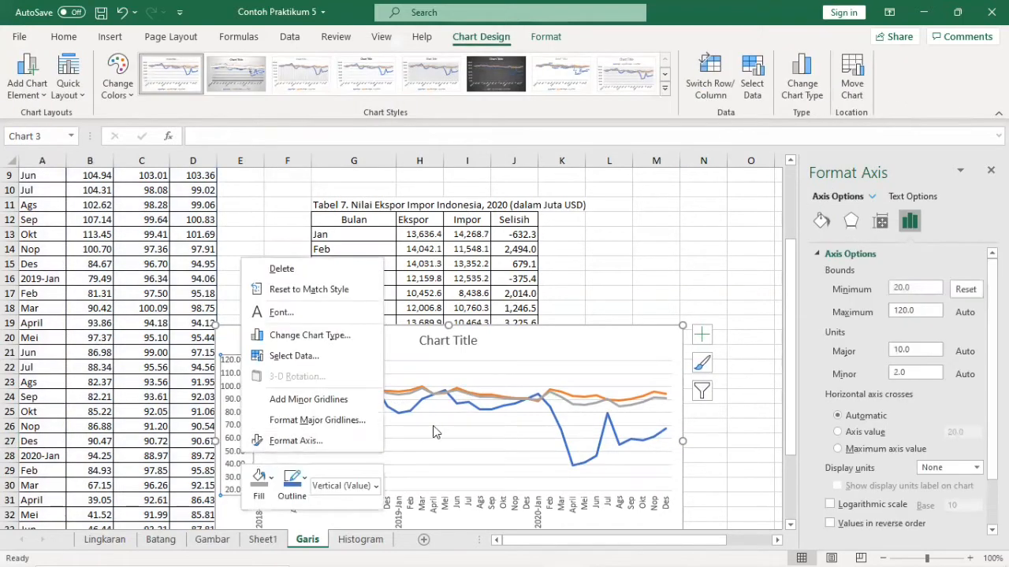
left_click(913, 289)
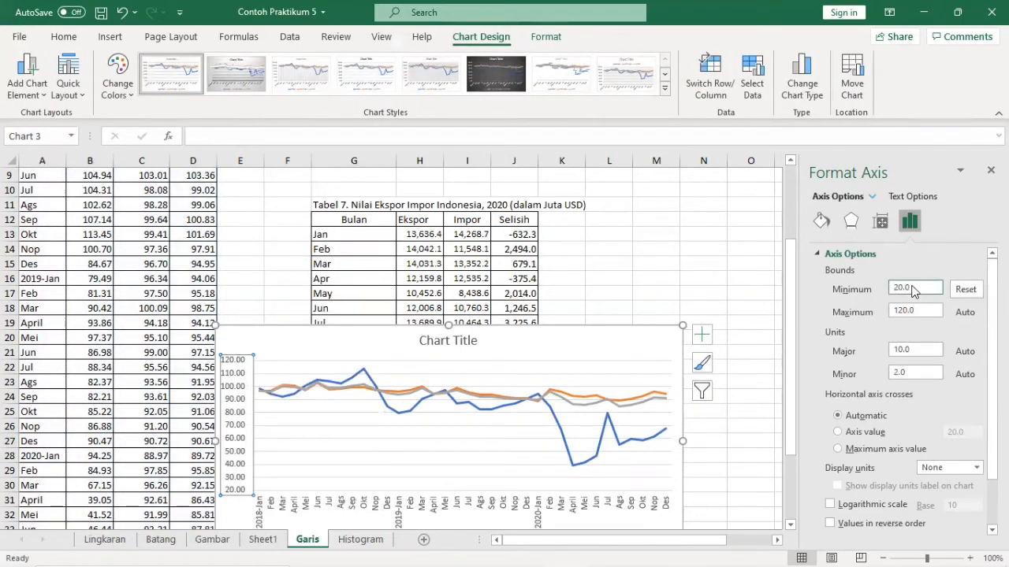
type("3")
key("Return")
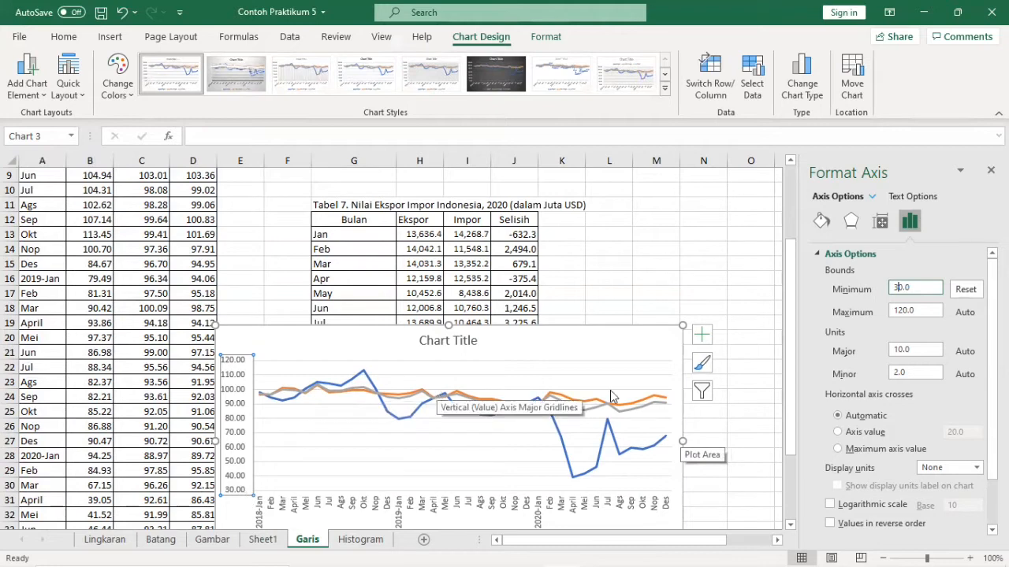
key("BackSpace")
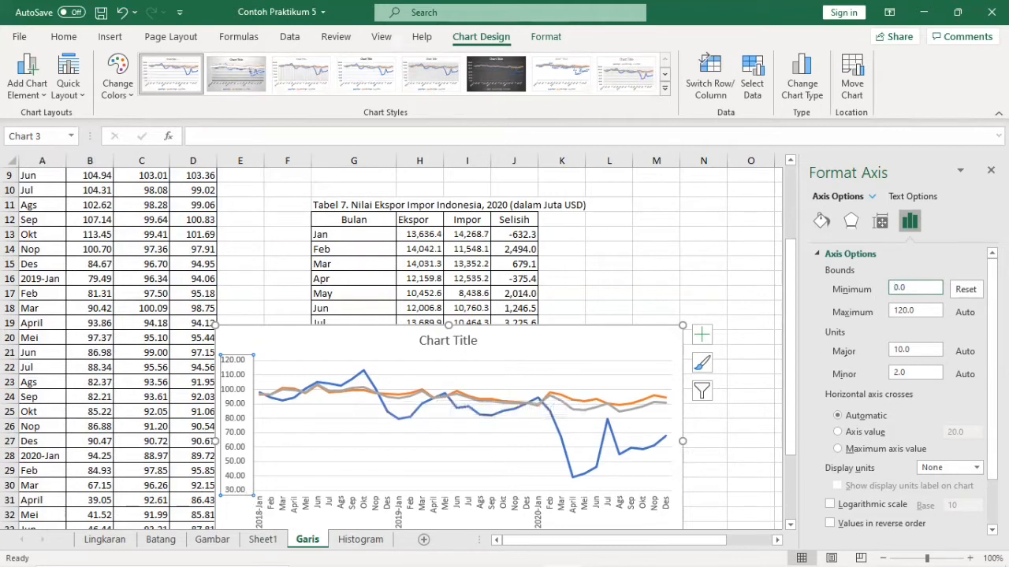
left_click(749, 264)
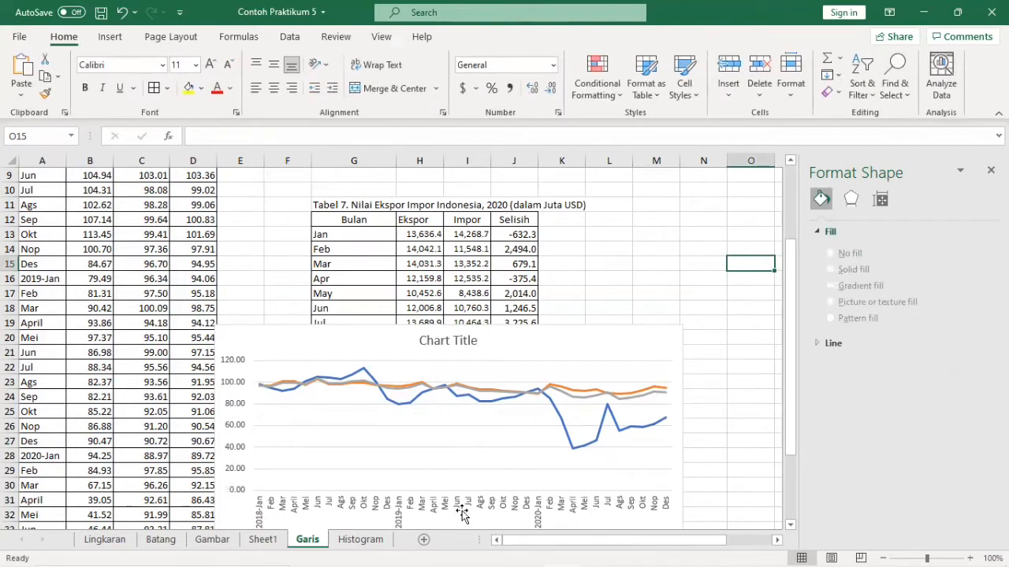
Set the minimum bound of the Tabel 5 line chart's vertical axis to 30 again.
left_click(240, 470)
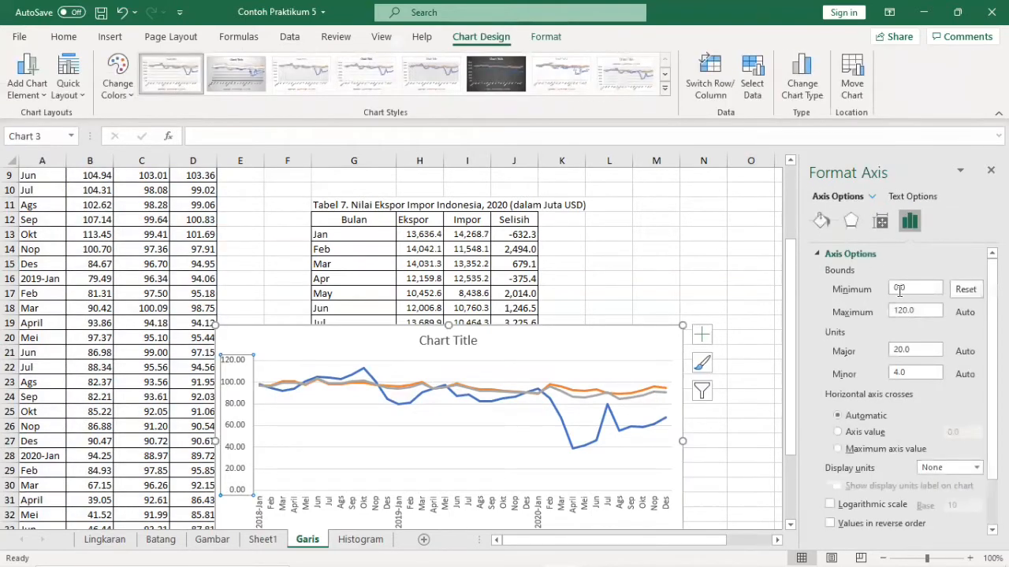
left_click_drag(901, 288, 889, 293)
type("3")
key("Return")
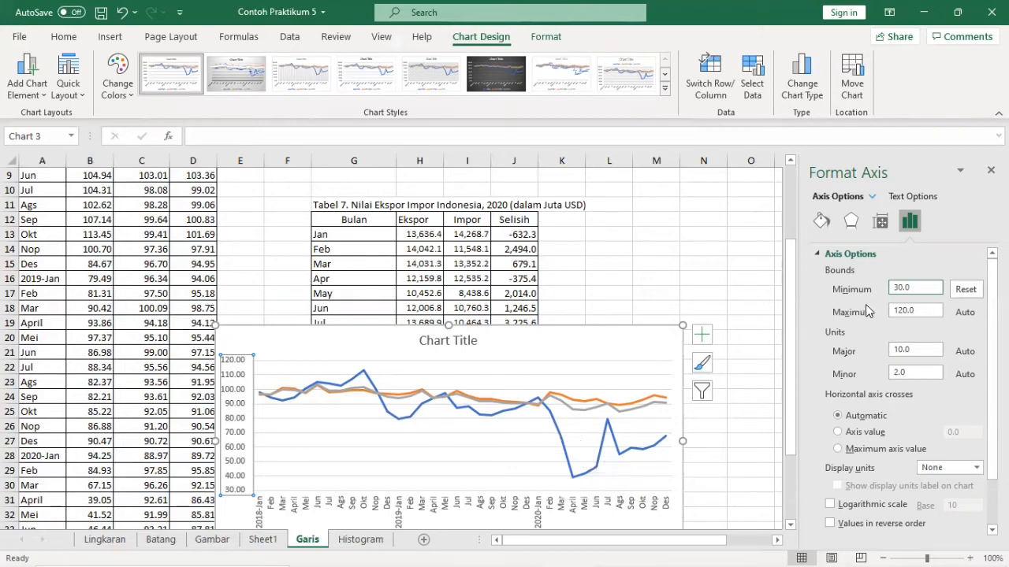
Restore the vertical axis minimum bound to 0, and delete the Tabel 5 line chart.
key("BackSpace")
key("Return")
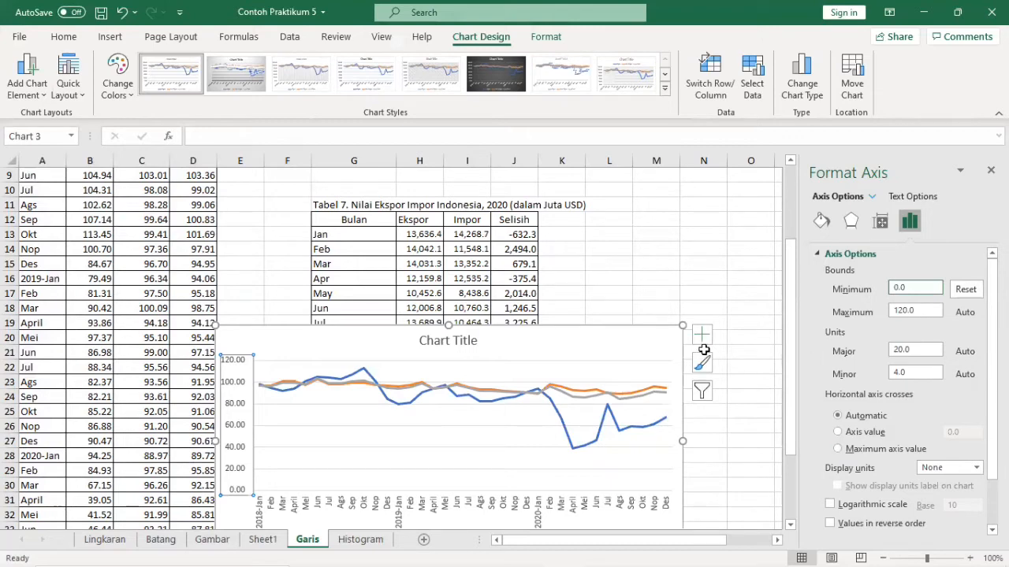
left_click(657, 345)
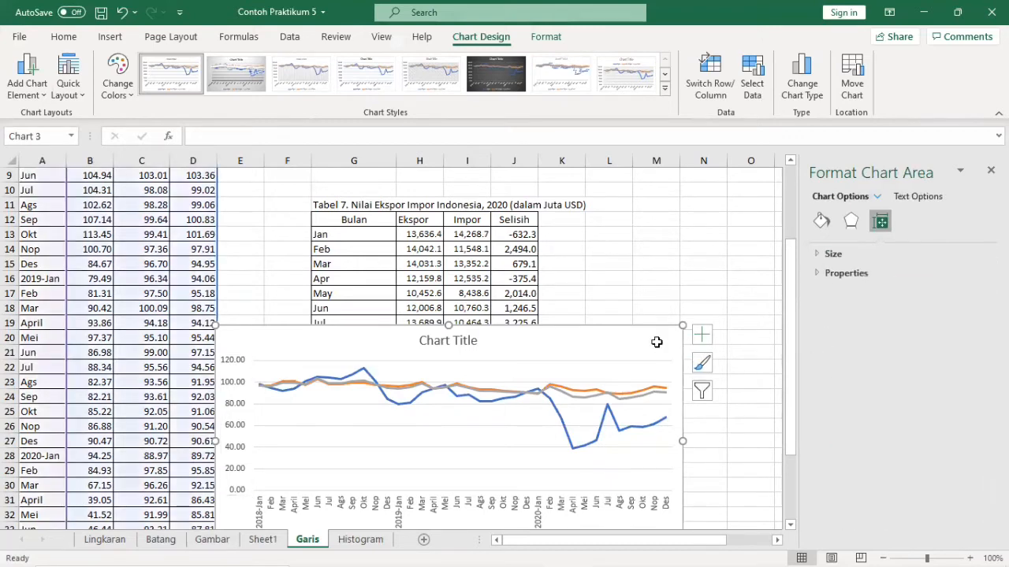
key("Delete")
Insert a 2-D stacked area chart from Tabel 6's three product rows (G4:R6) and enlarge it to about the end of column Q.
scroll(657, 342, "up", 3)
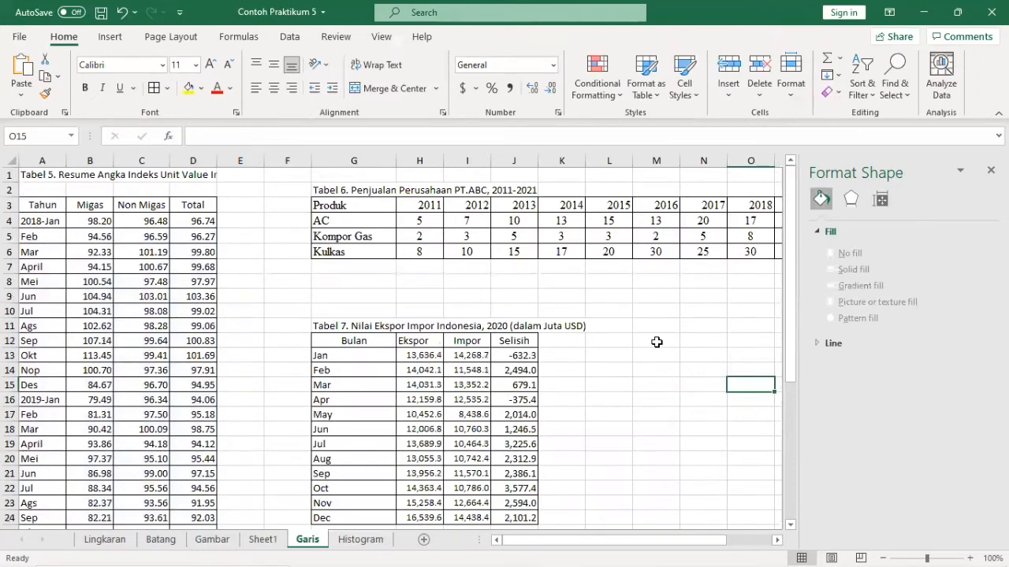
scroll(657, 342, "right", 2)
scroll(659, 348, "down", 1)
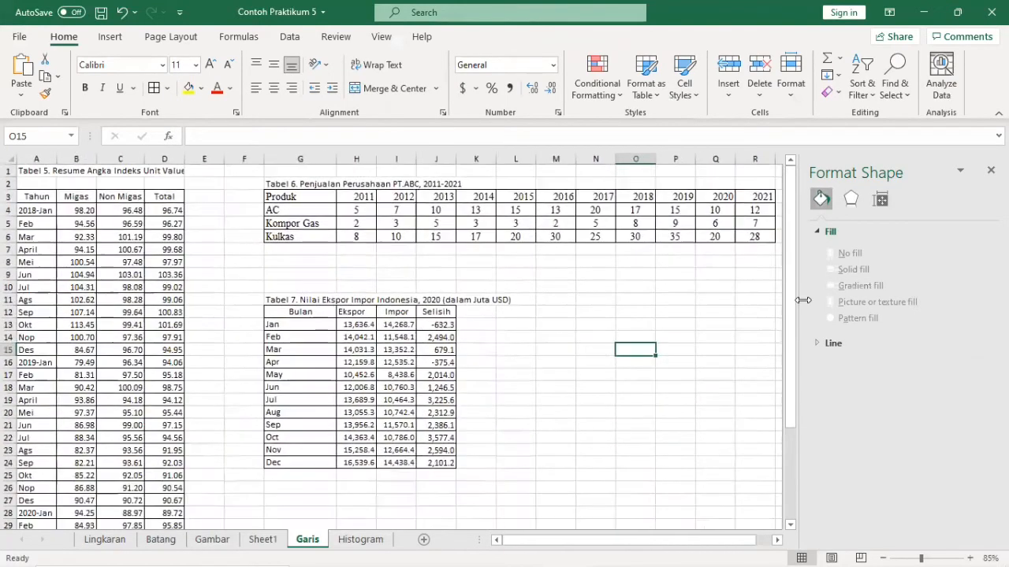
scroll(653, 325, "down", 1)
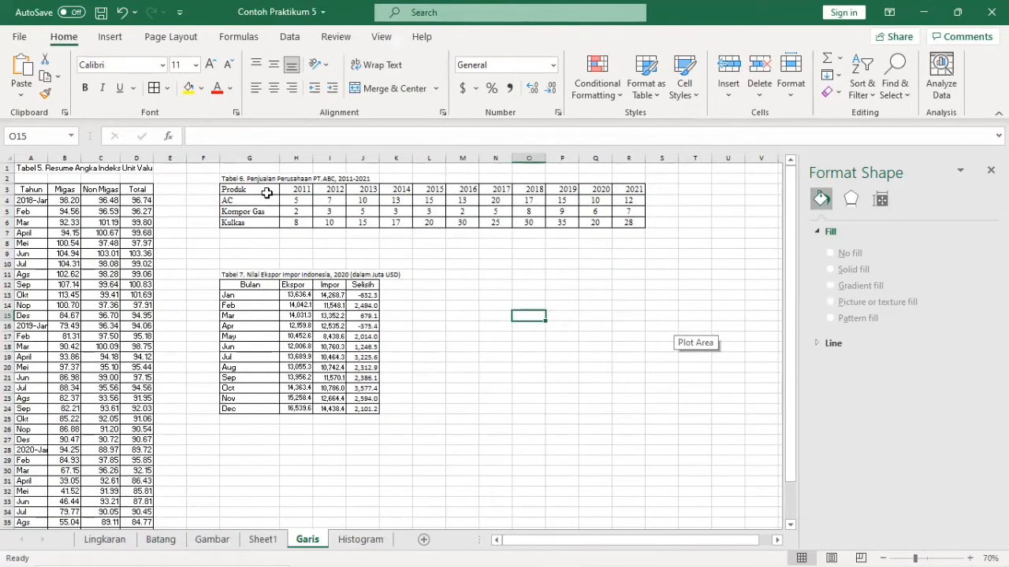
left_click_drag(268, 192, 571, 222)
key("Up")
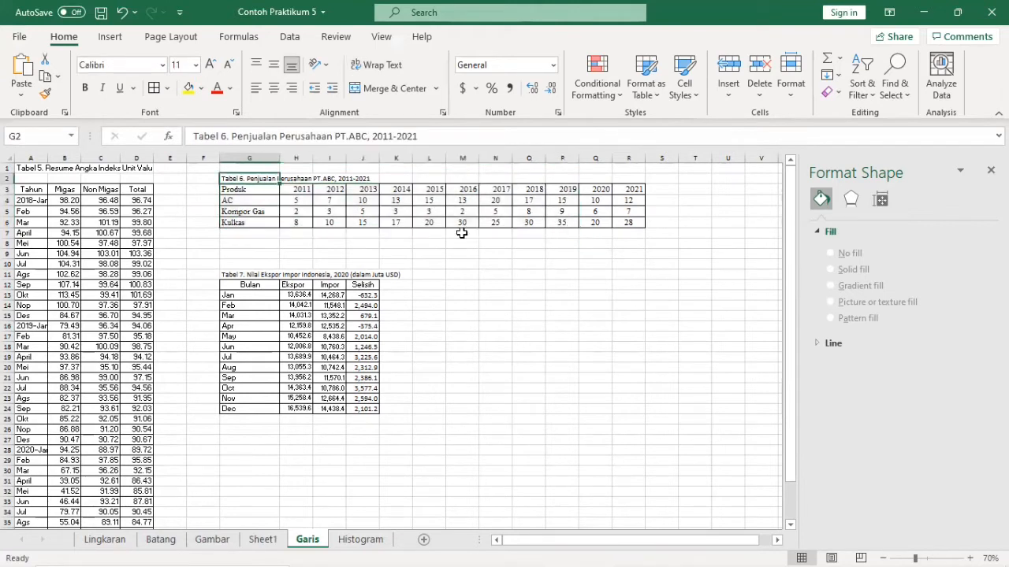
left_click(304, 235)
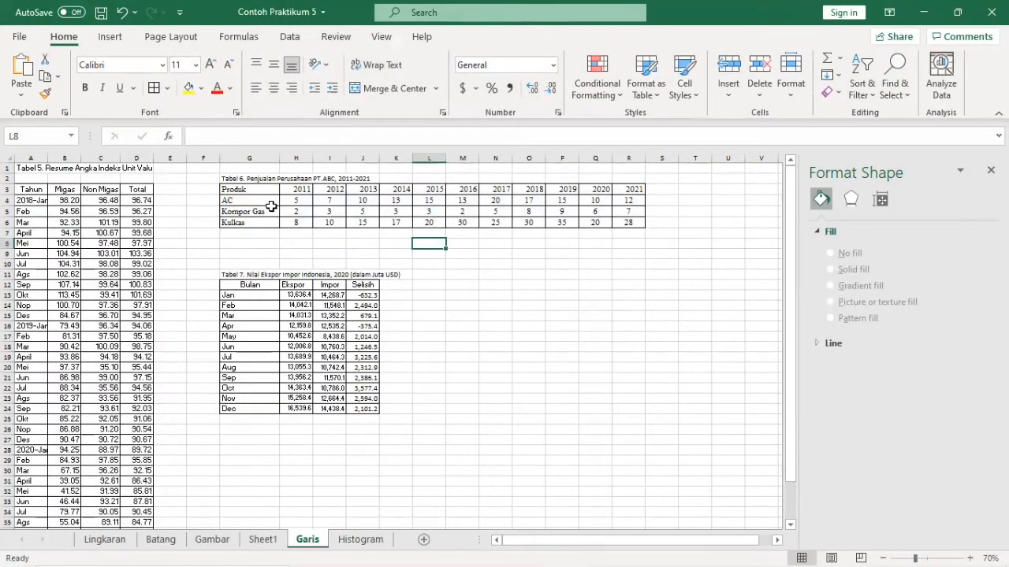
left_click(273, 201)
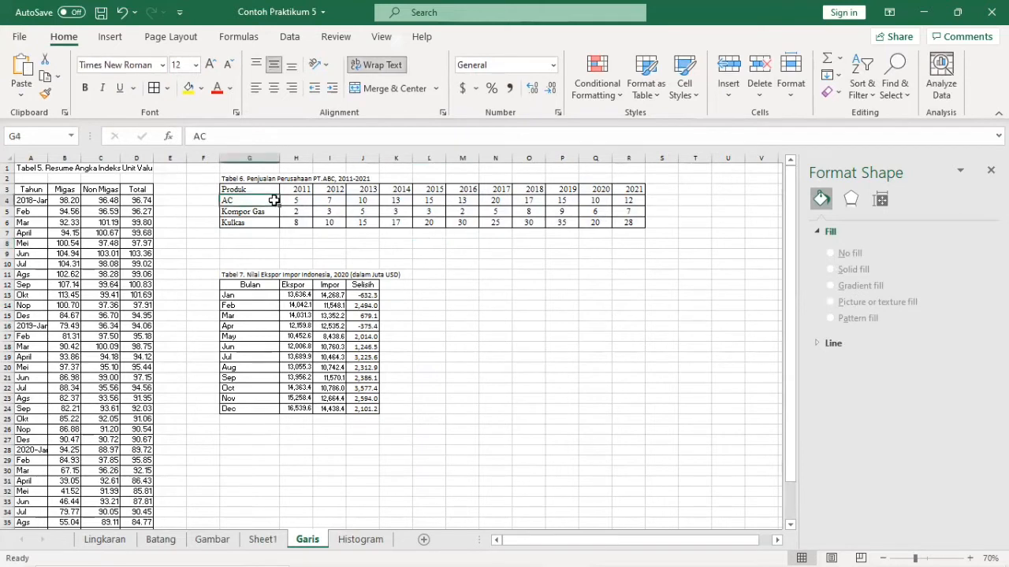
key("shift+Down")
key("shift+Right")
key("shift+Down")
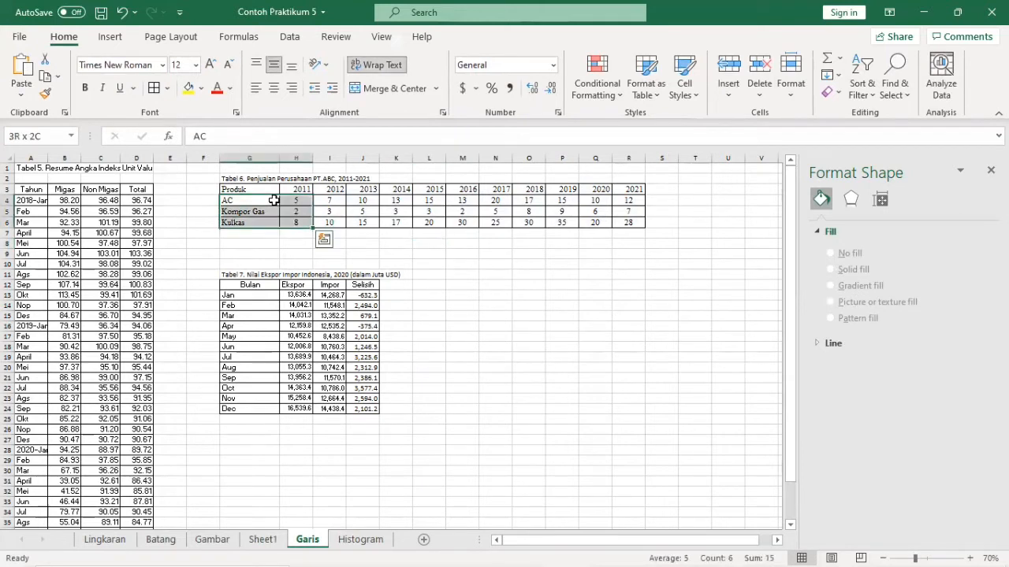
key("ctrl+shift+Right")
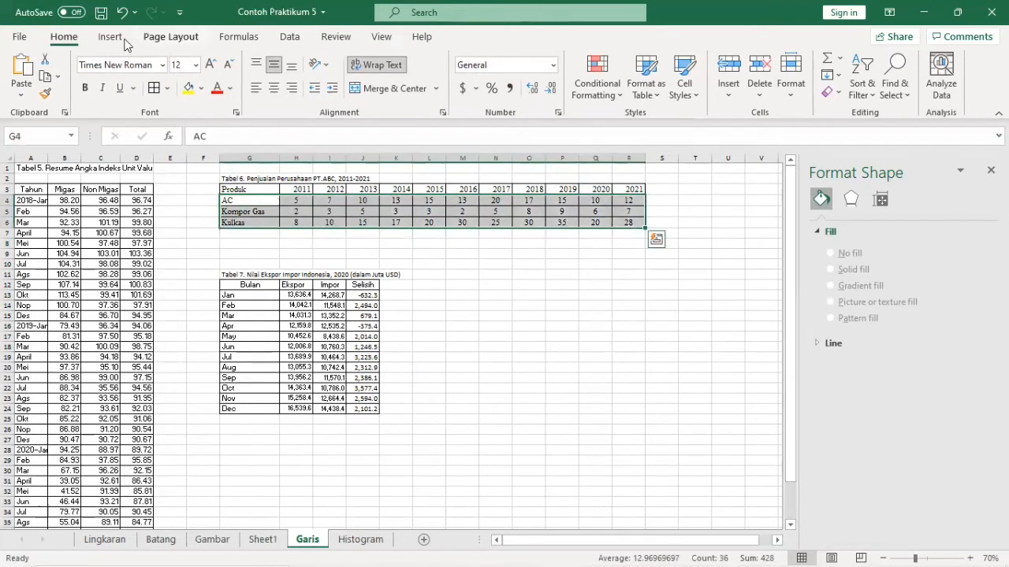
left_click(111, 38)
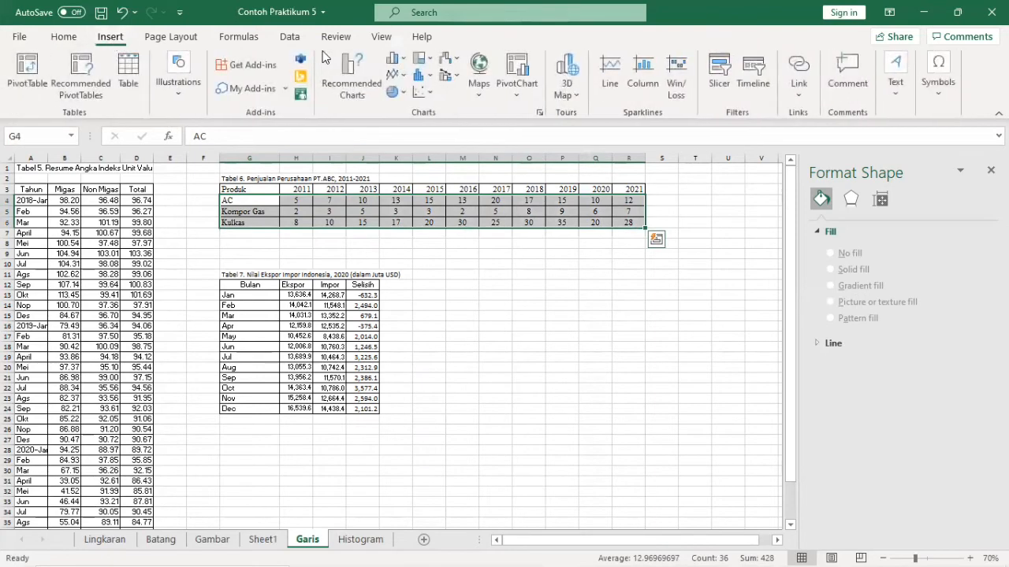
left_click(400, 75)
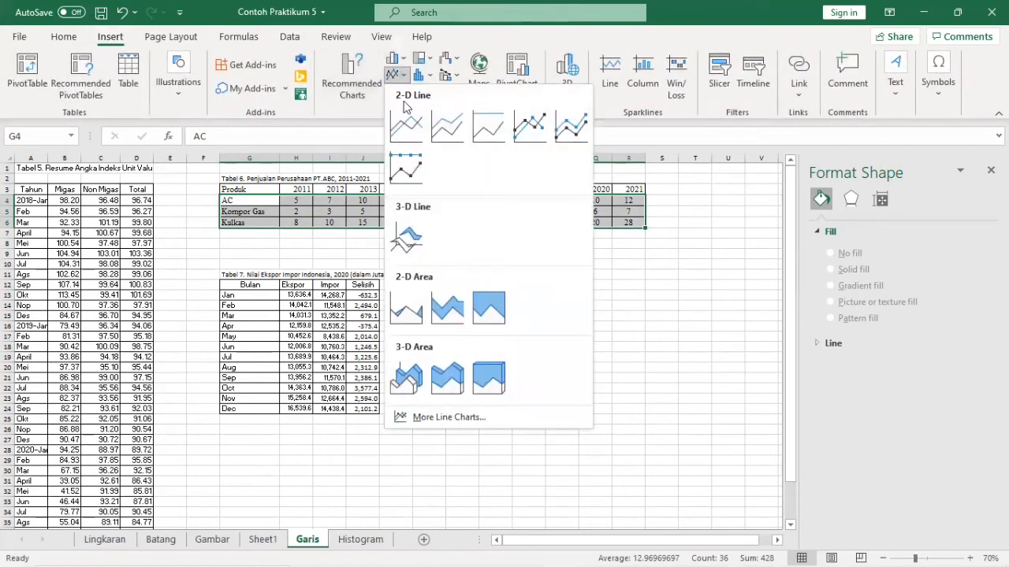
left_click(449, 312)
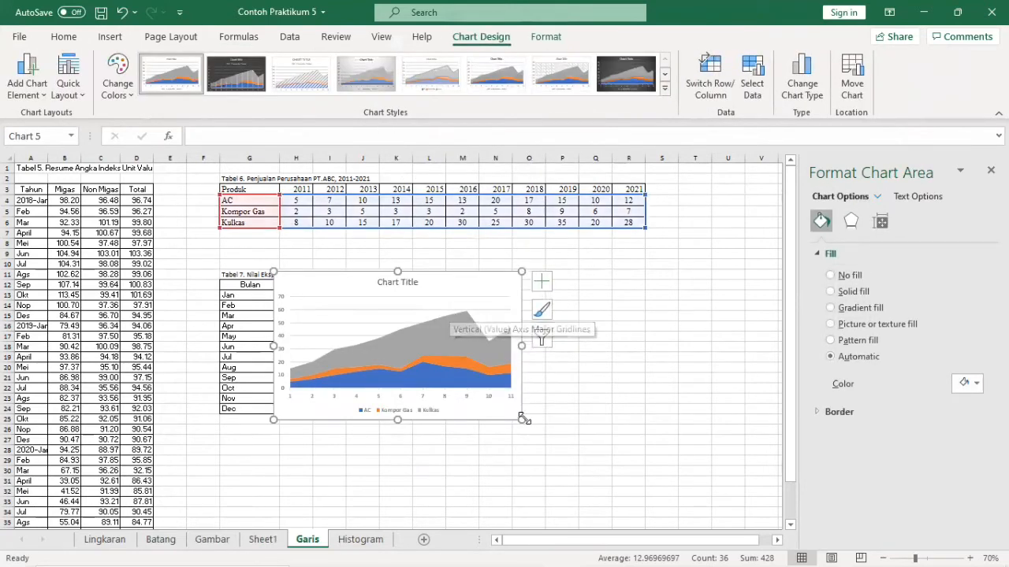
left_click_drag(522, 419, 614, 437)
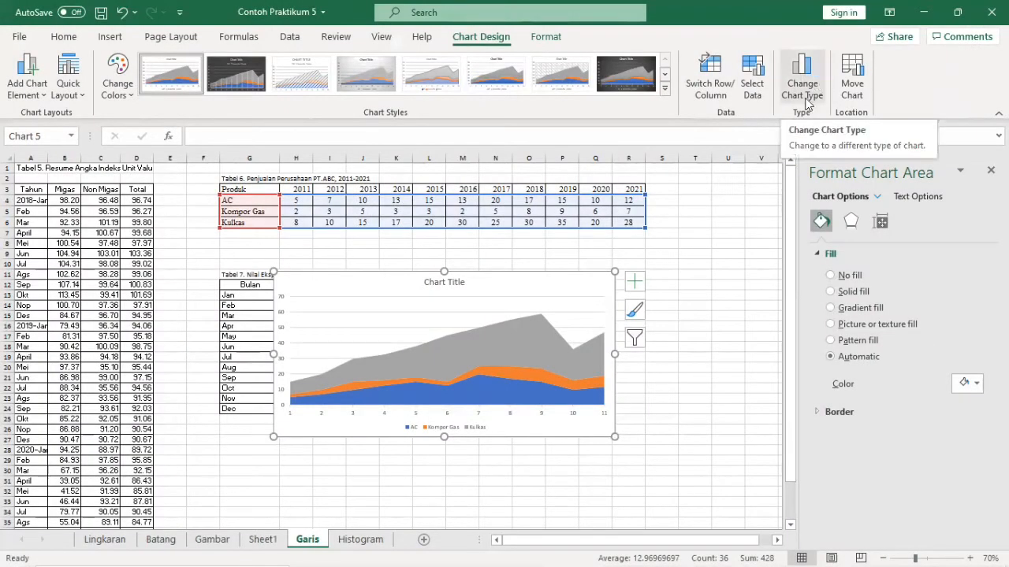
Change the Tabel 6 chart's type from Stacked Area to 100% Stacked Area, keeping the products as series.
left_click(802, 86)
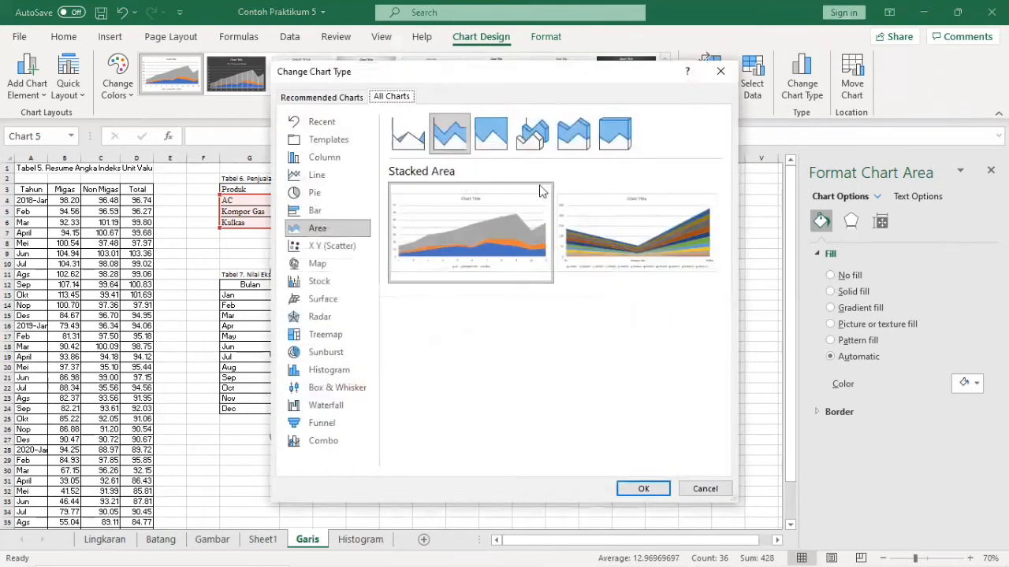
left_click(487, 150)
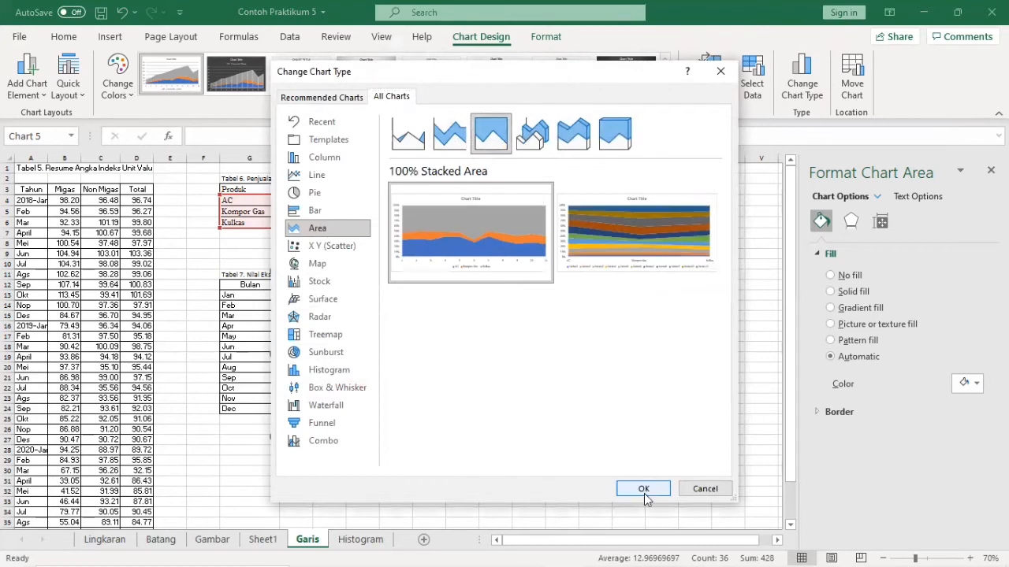
left_click(643, 488)
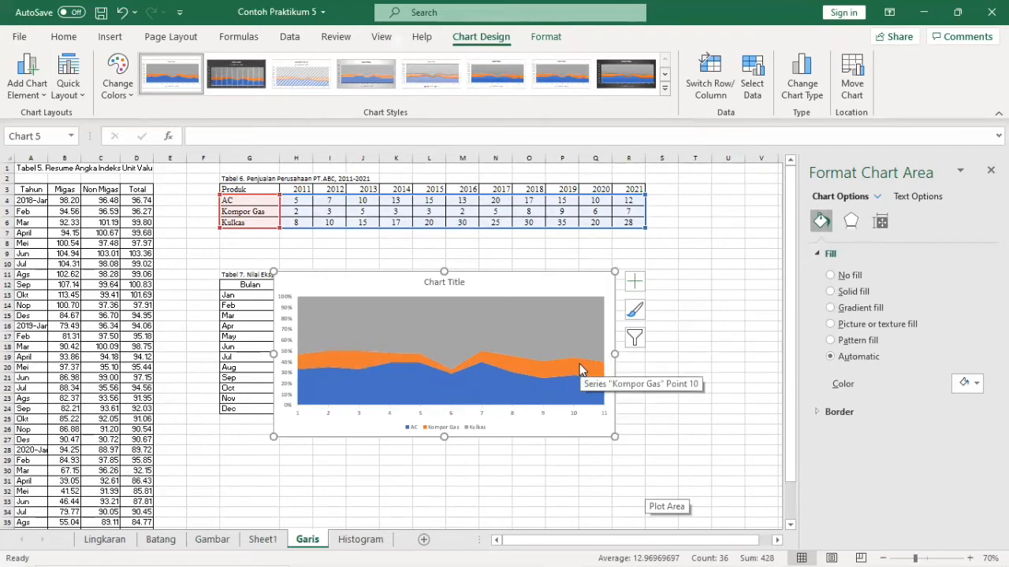
Use the years in H3:R3 as the horizontal axis labels of the Tabel 6 100% stacked area chart.
left_click(453, 416)
right_click(452, 416)
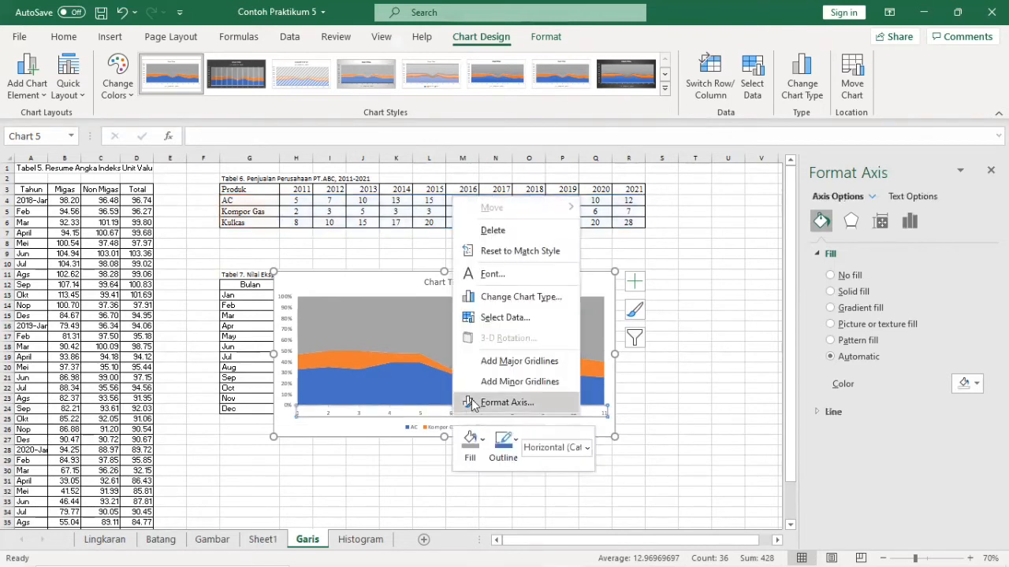
left_click(489, 319)
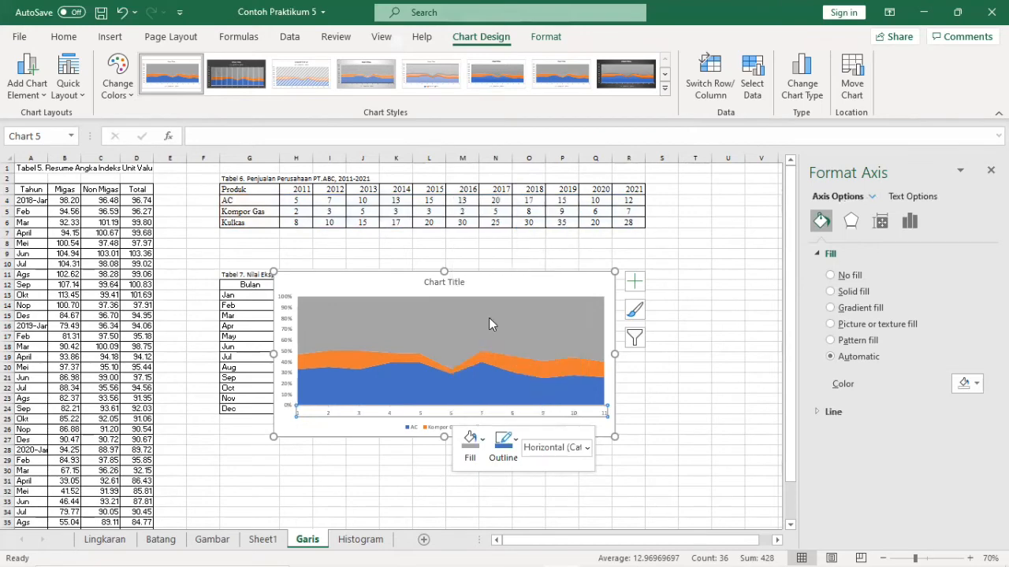
left_click(627, 383)
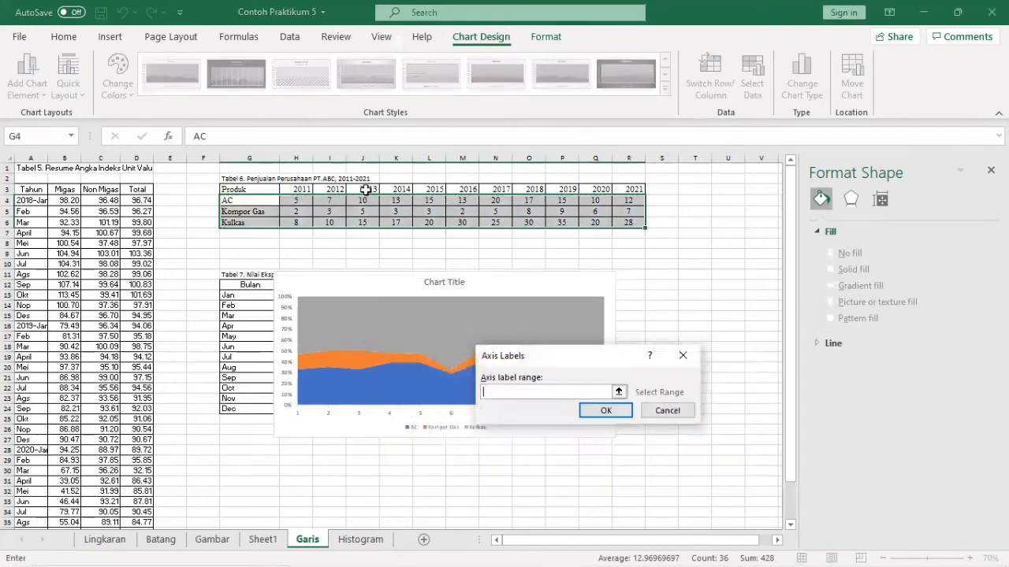
left_click(300, 184)
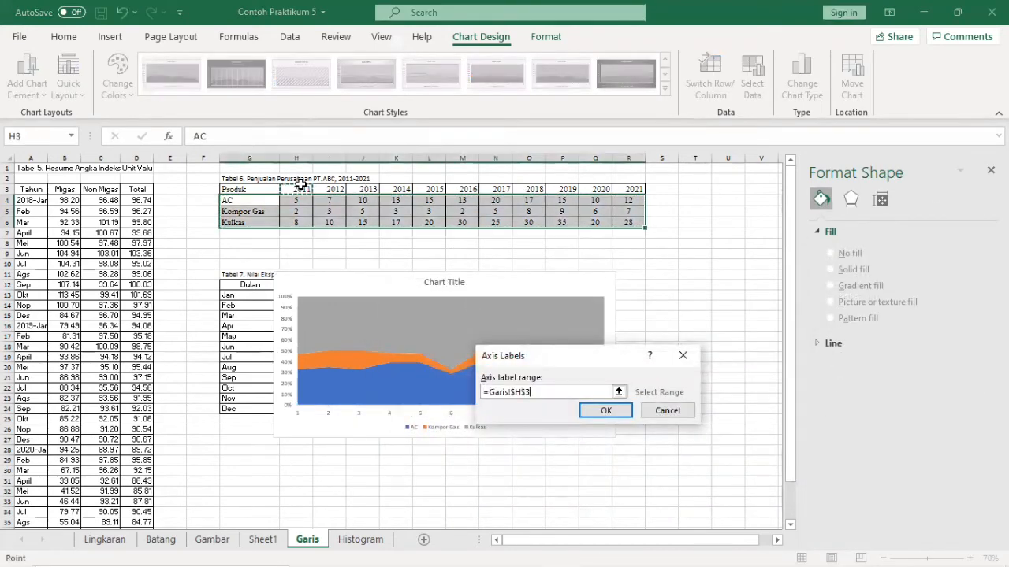
left_click_drag(300, 185, 631, 190)
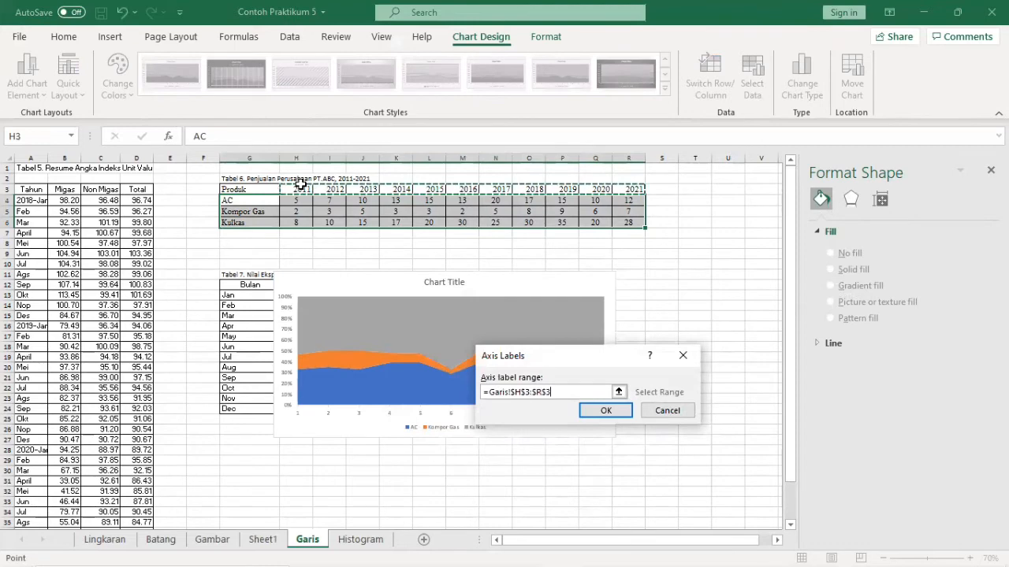
left_click(605, 411)
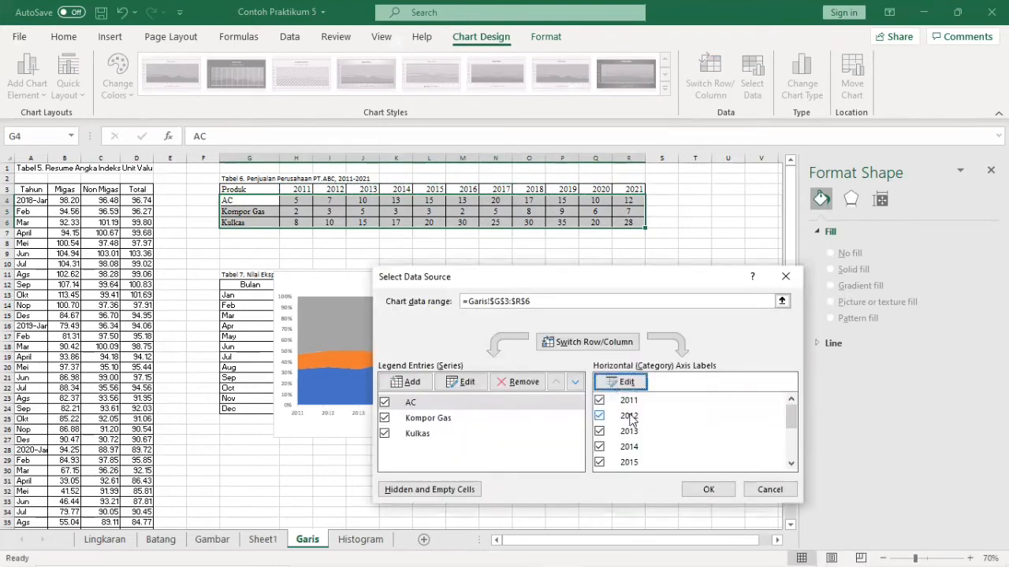
left_click(686, 485)
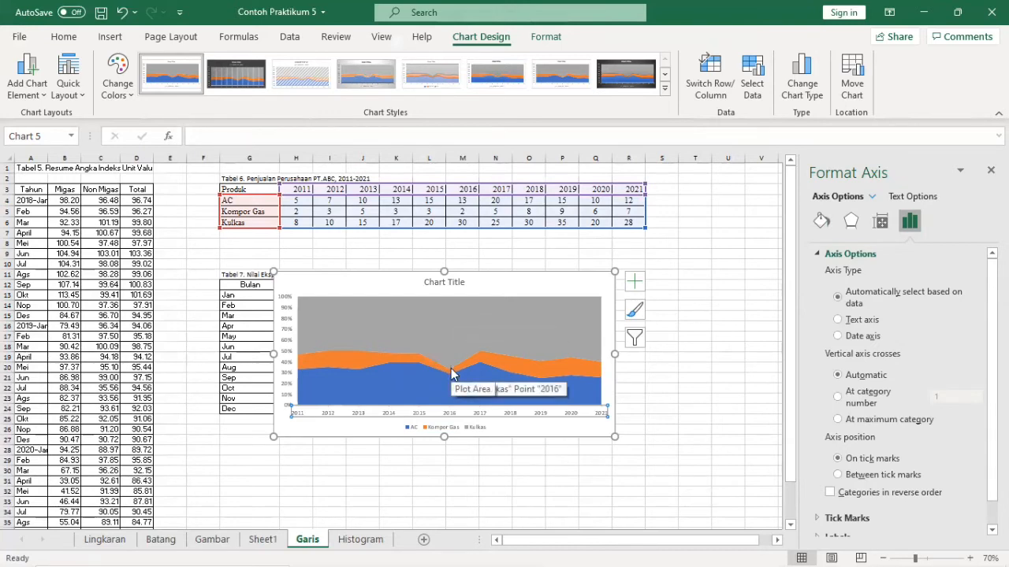
Delete the Tabel 6 area chart, and review Tabel 4's column chart on the Batang sheet before returning to Garis.
left_click(572, 288)
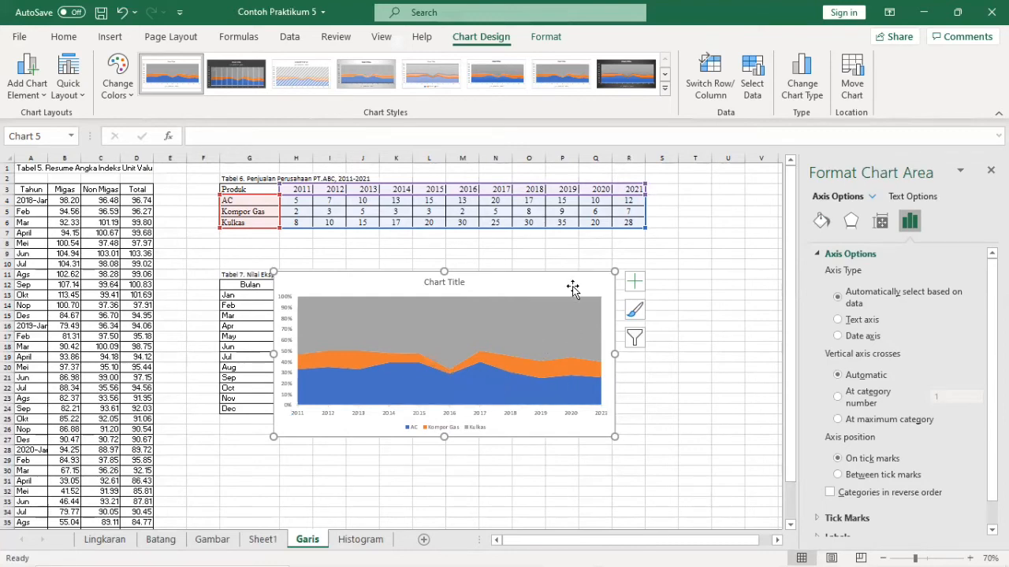
key("Delete")
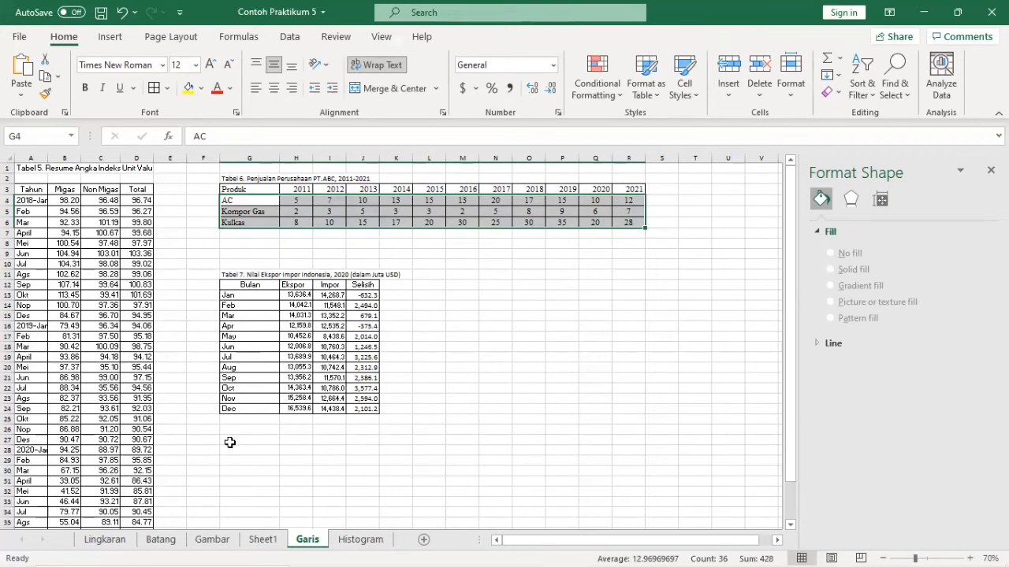
left_click(179, 542)
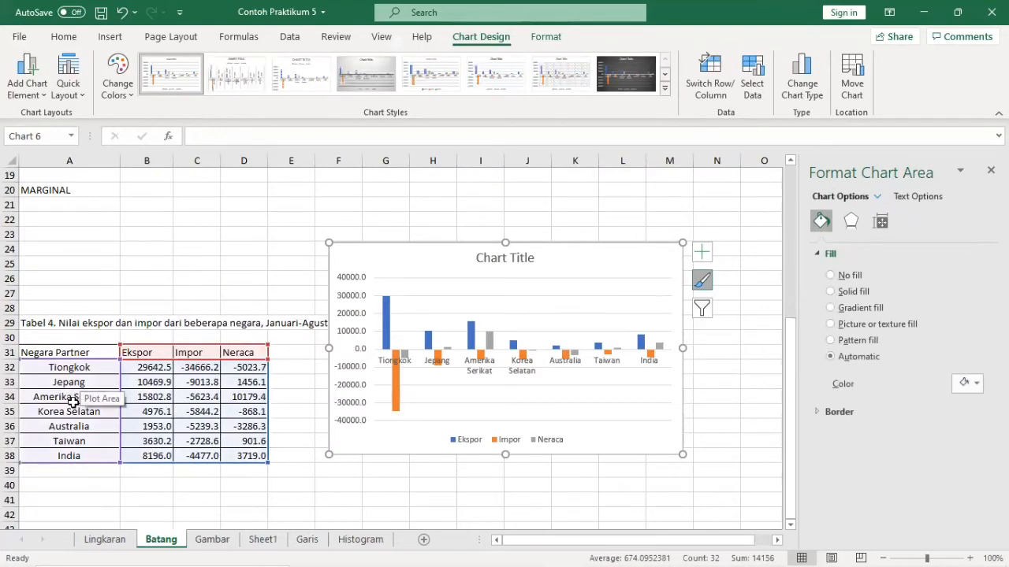
left_click(306, 542)
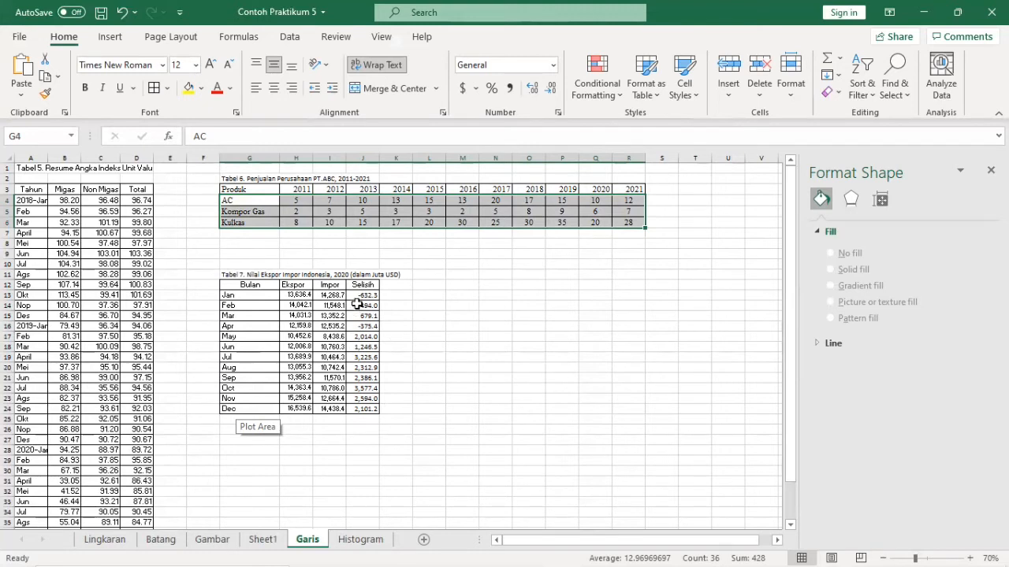
Insert a 2-D area chart from Tabel 7's Selisih values (J13:J24) and enlarge it to about column Q, row 28.
left_click_drag(367, 296, 367, 406)
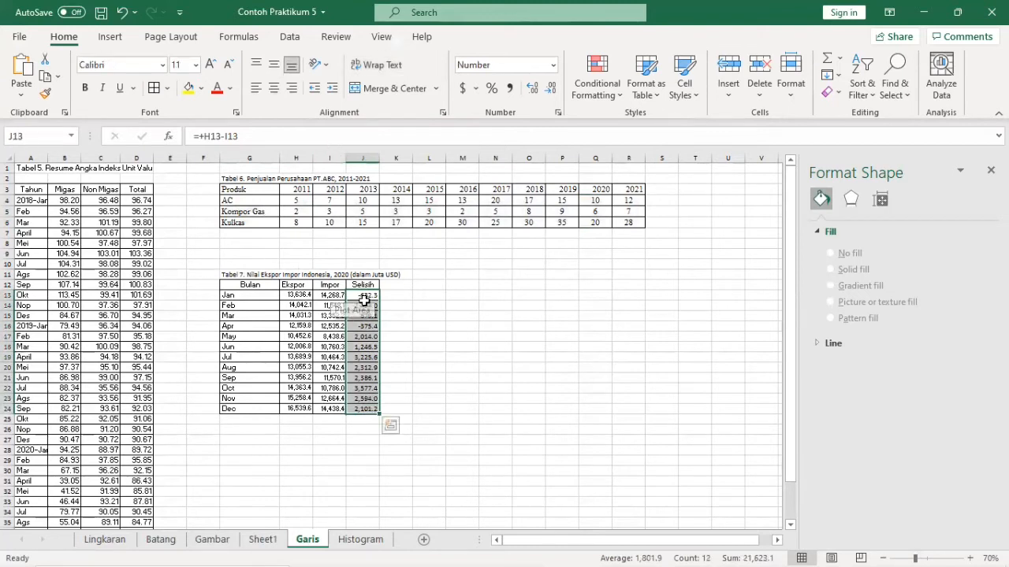
left_click(365, 296)
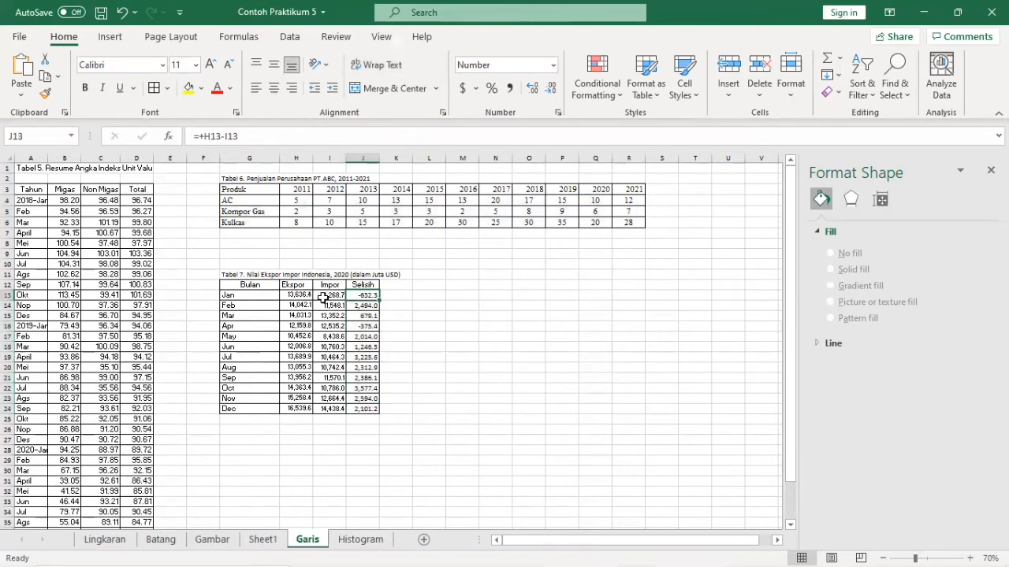
left_click_drag(359, 295, 356, 408)
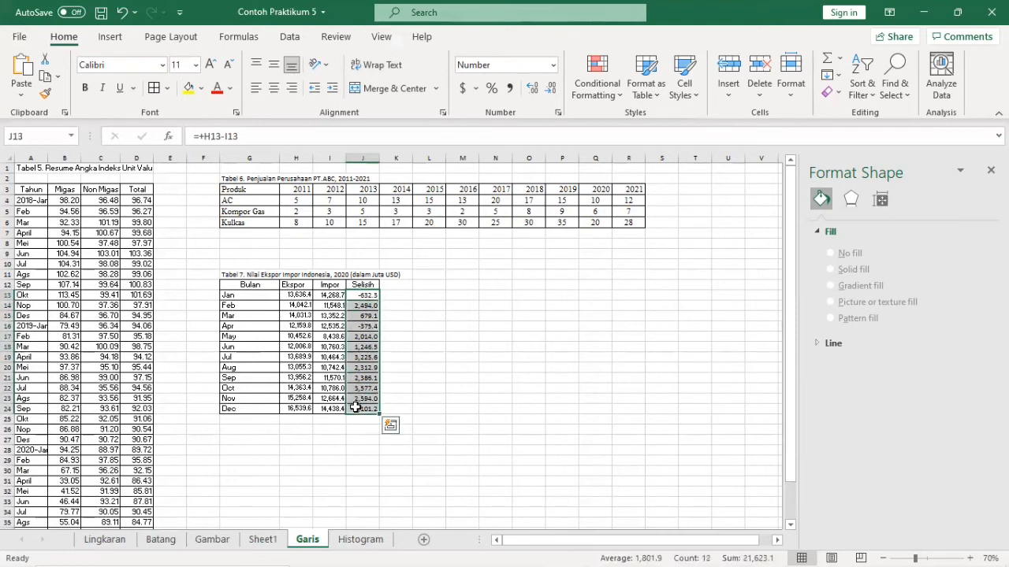
left_click(111, 40)
left_click(394, 74)
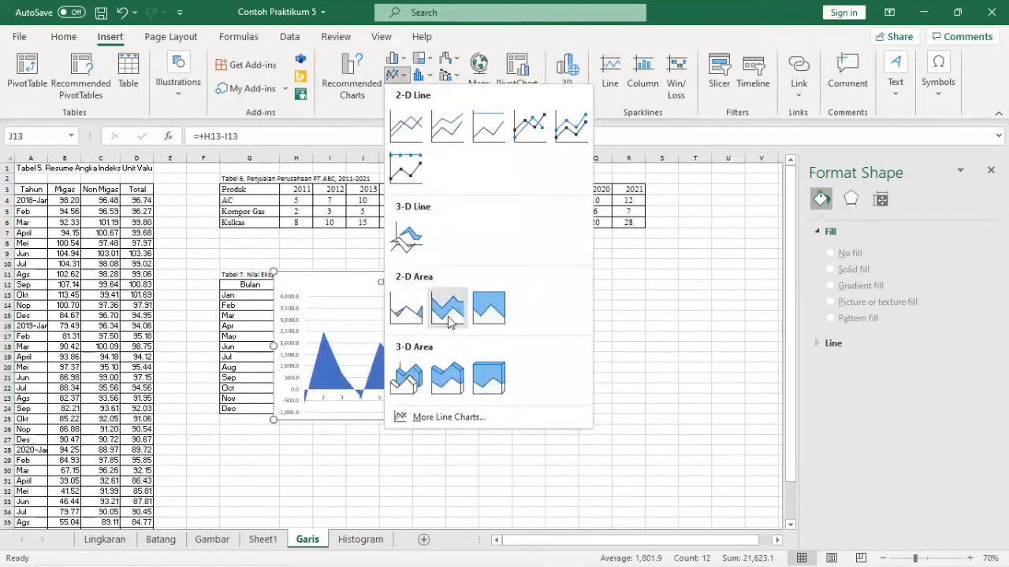
left_click(407, 308)
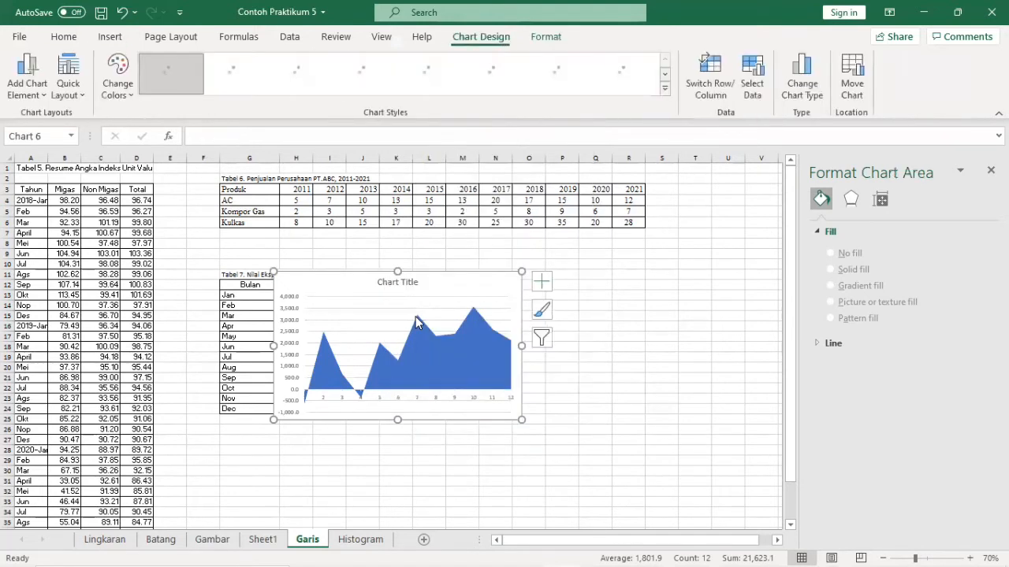
left_click_drag(521, 419, 613, 454)
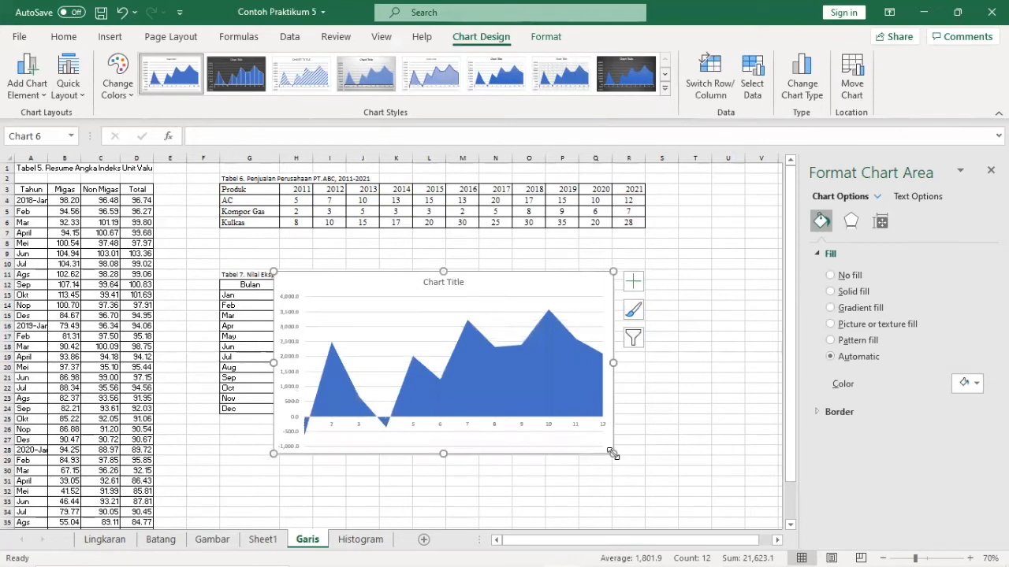
Use the month names in G13:G24 as the horizontal axis labels of the Tabel 7 area chart.
left_click(496, 426)
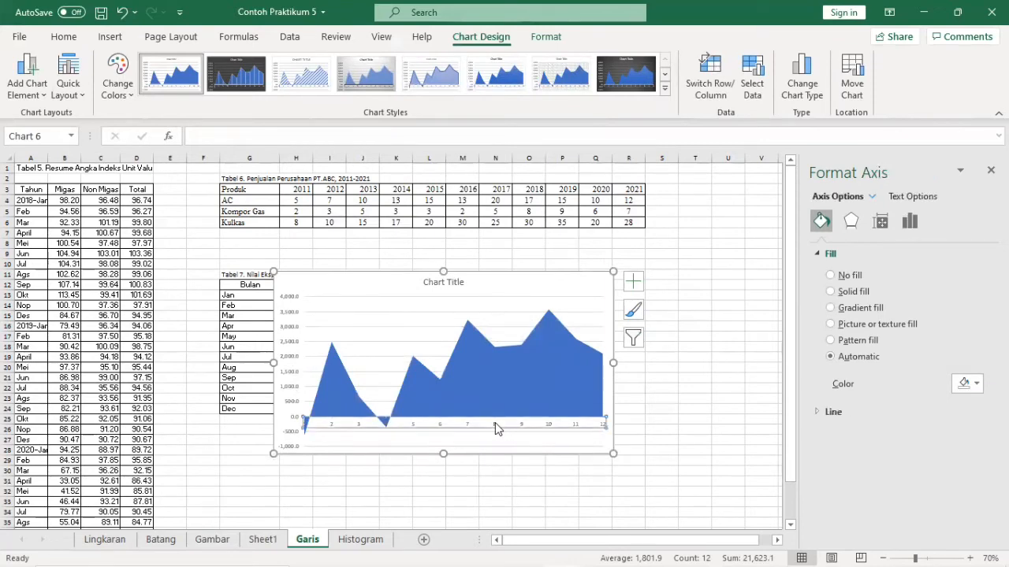
right_click(497, 428)
left_click(569, 326)
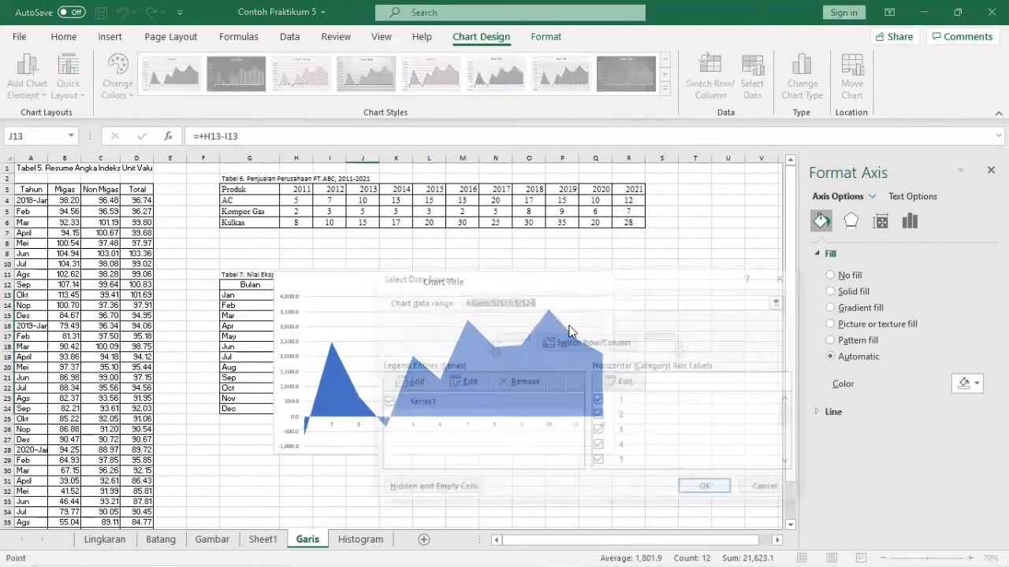
left_click(626, 390)
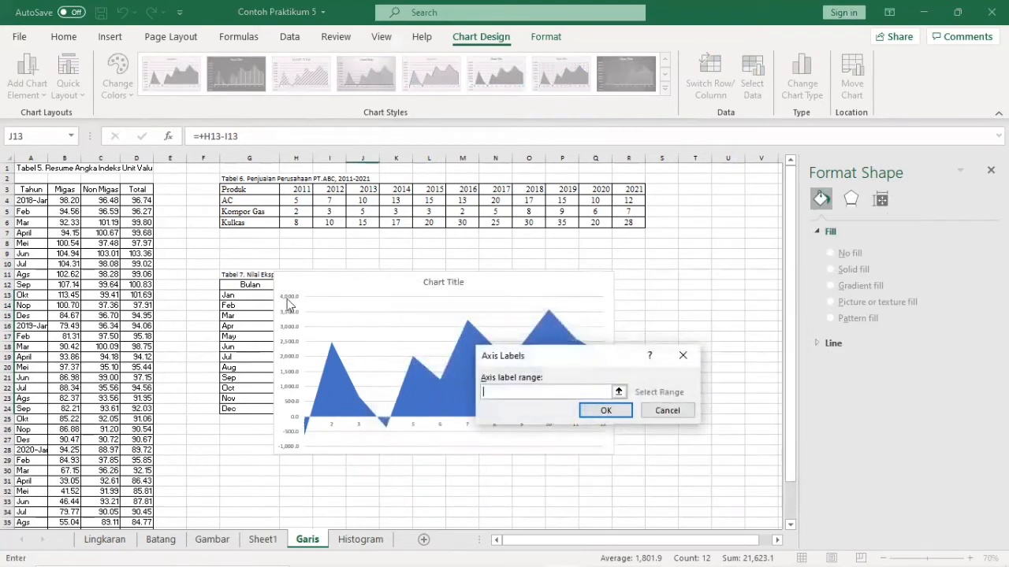
left_click_drag(237, 296, 237, 409)
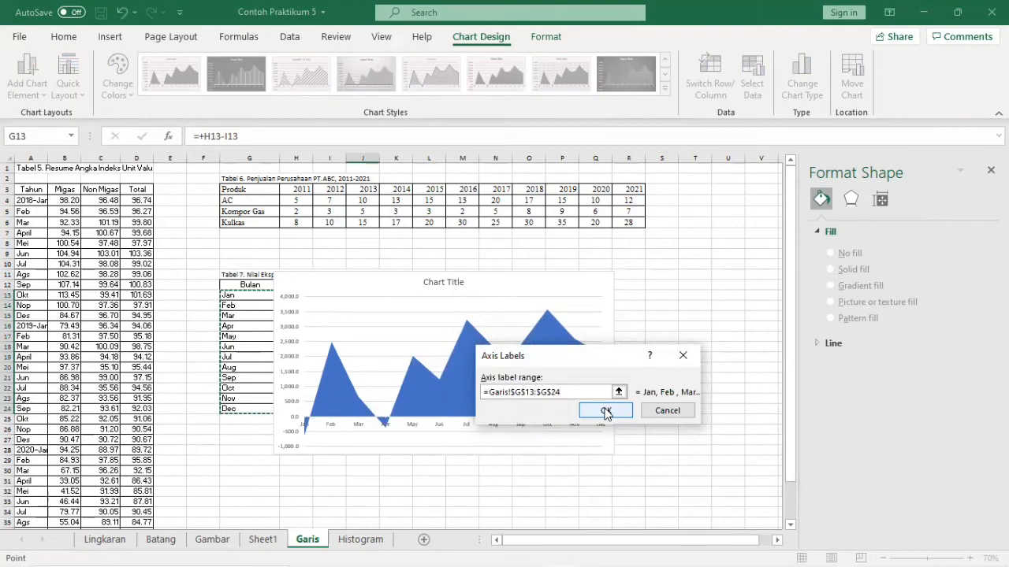
left_click(611, 420)
left_click(696, 489)
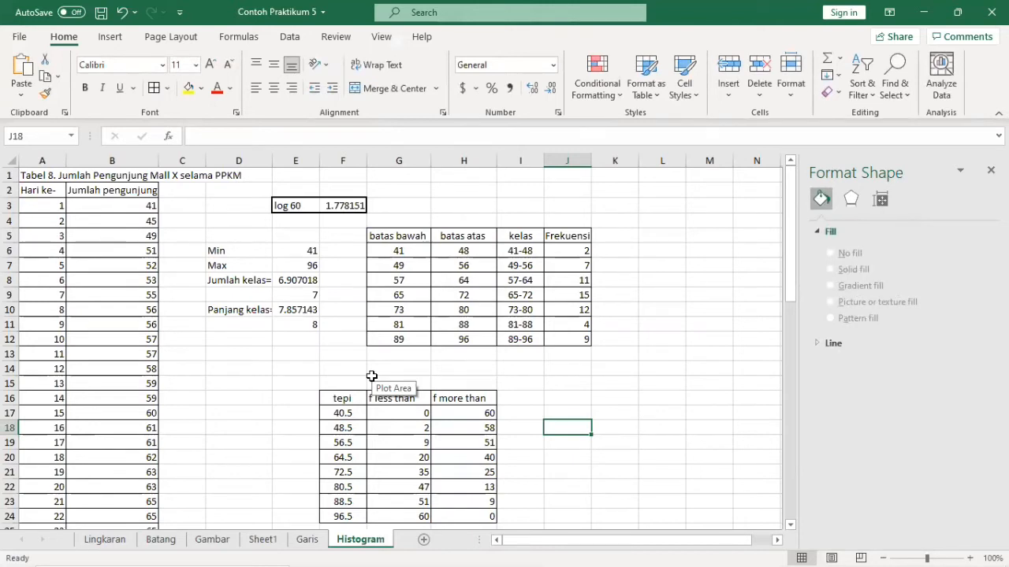
Examine Tabel 8's visitor data on the Histogram sheet, along with its class count, class length and frequency table.
left_click(113, 278)
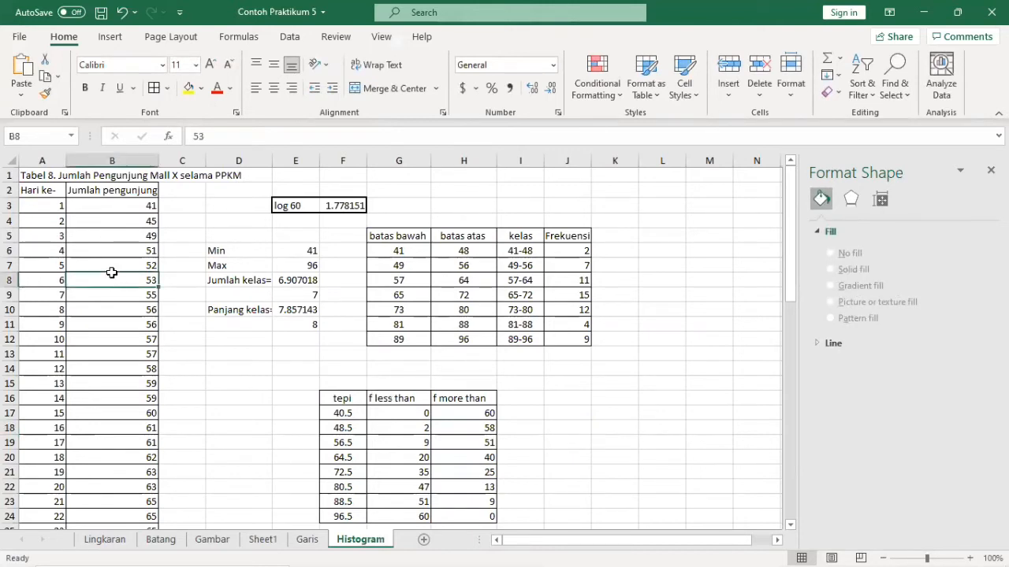
left_click(116, 228)
left_click(121, 208)
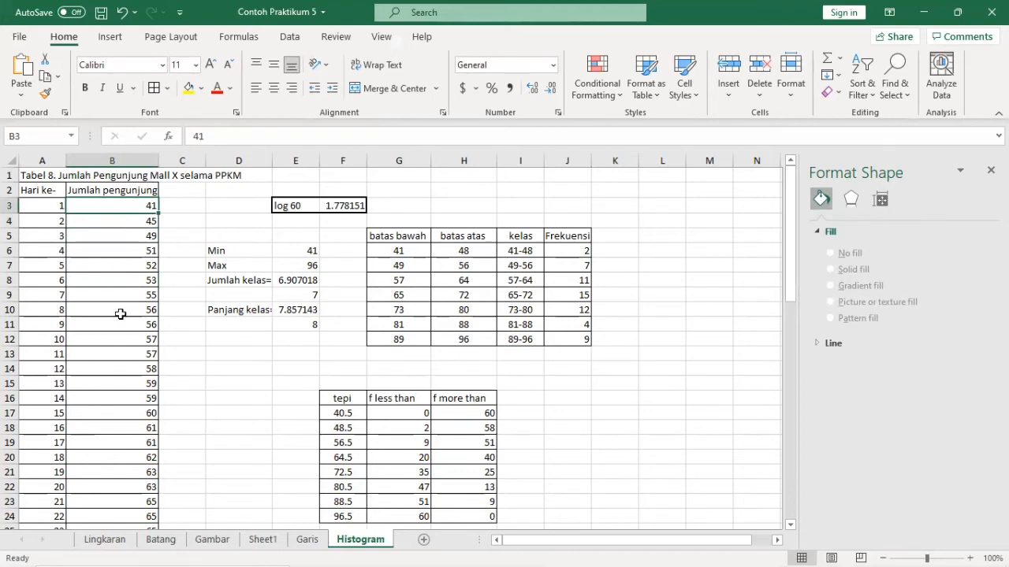
scroll(121, 314, "down", 14)
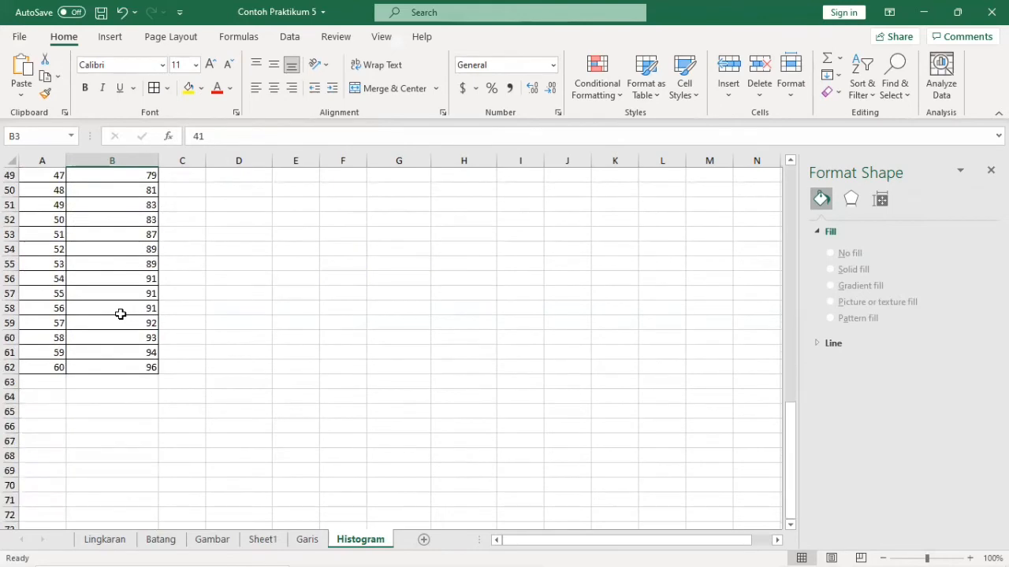
scroll(121, 314, "up", 14)
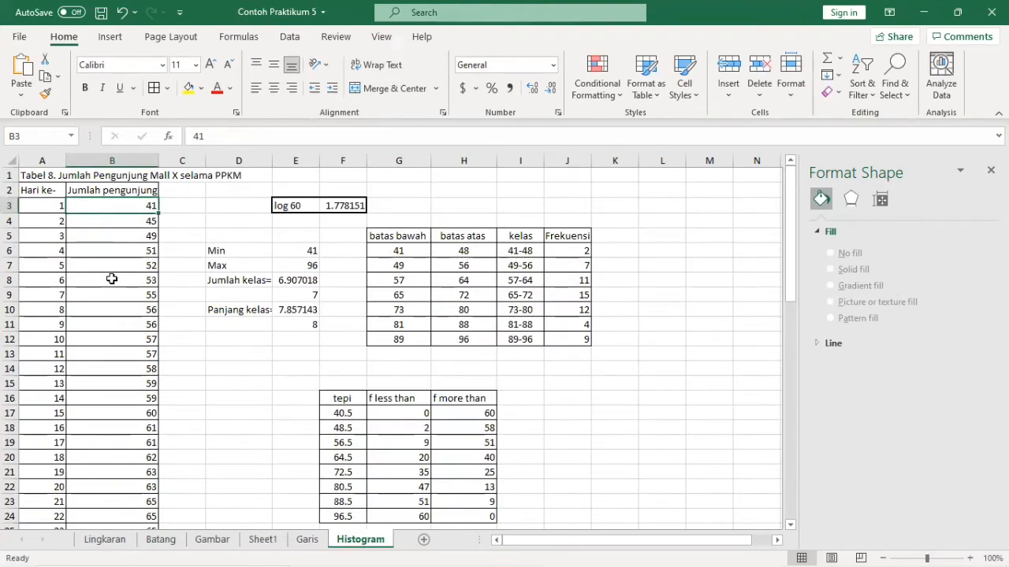
left_click(451, 270)
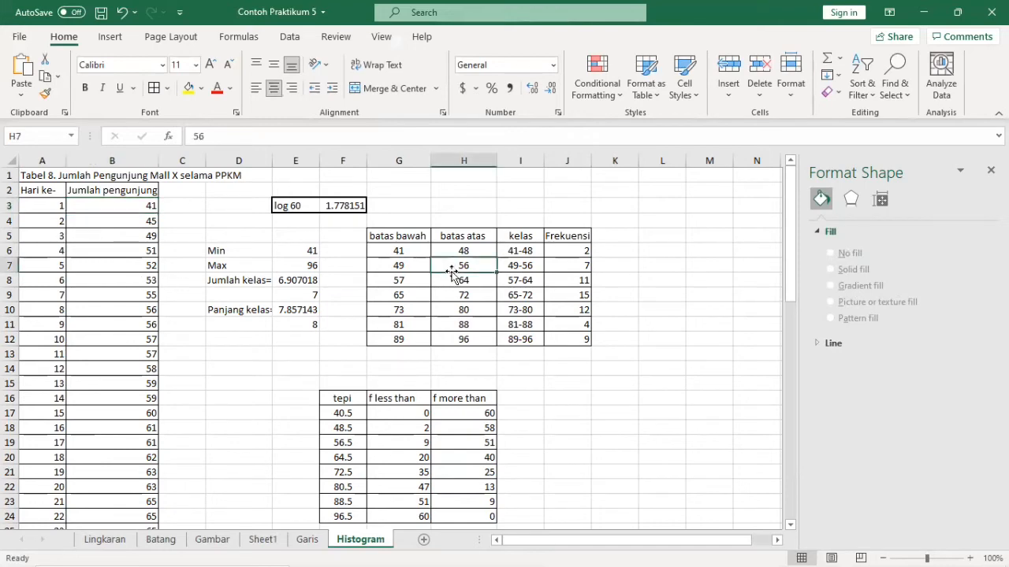
left_click_drag(414, 238, 574, 347)
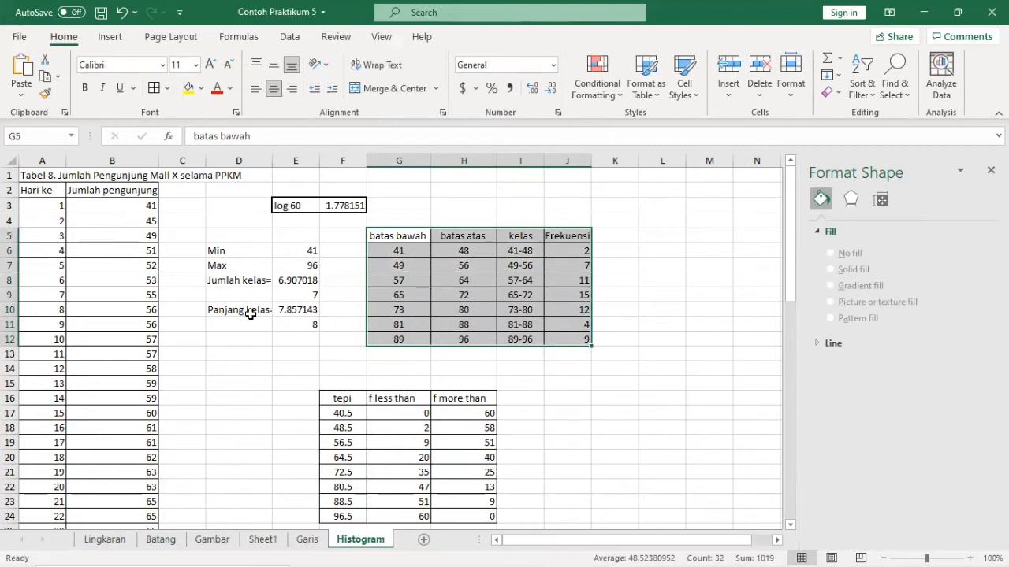
left_click(294, 295)
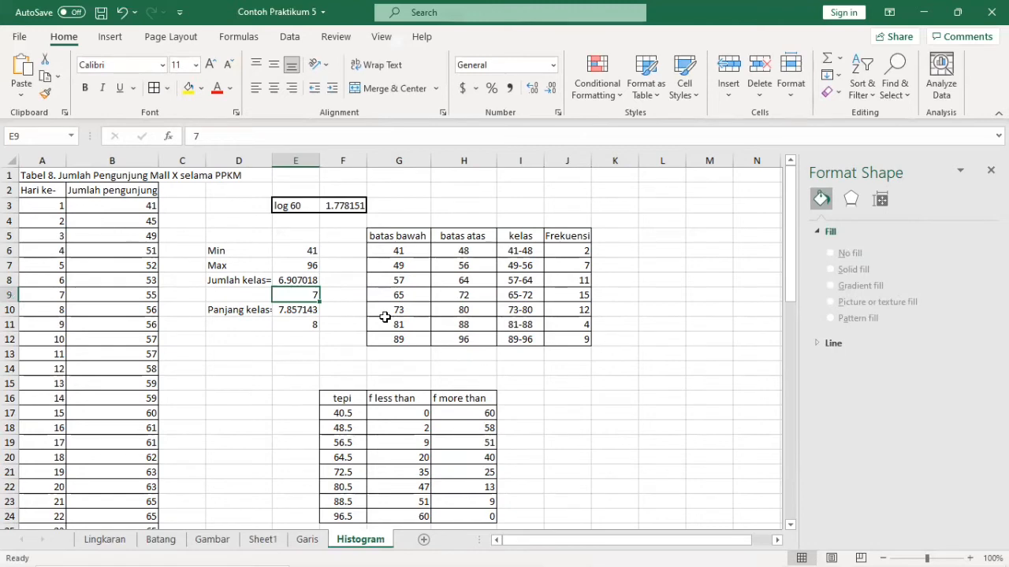
left_click(534, 294)
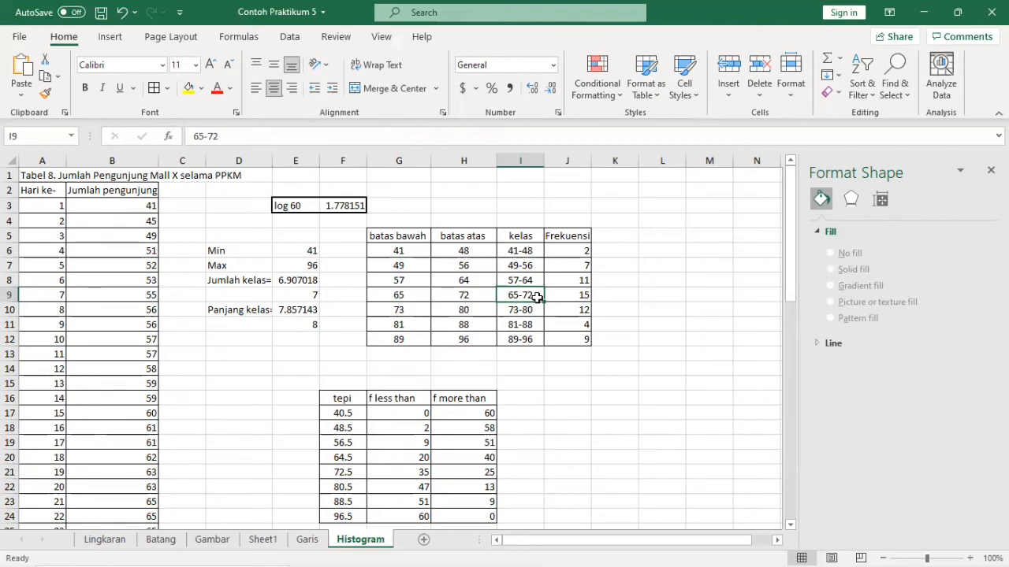
Insert a 2-D clustered column chart from the kelas and Frekuensi values in I6:J12 and place it beside the table, starting at column K.
scroll(536, 296, "up", 1, "ctrl")
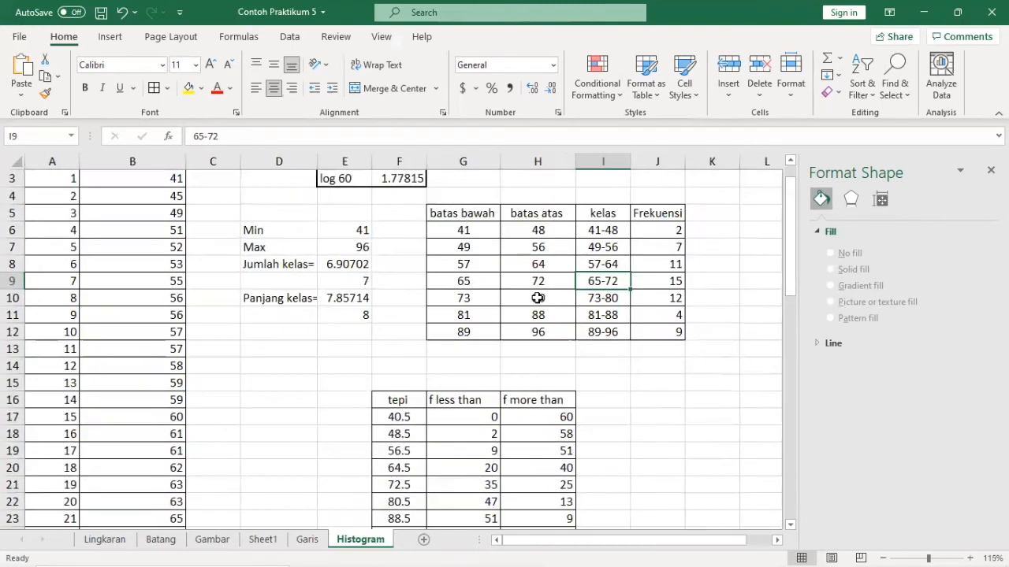
left_click(991, 170)
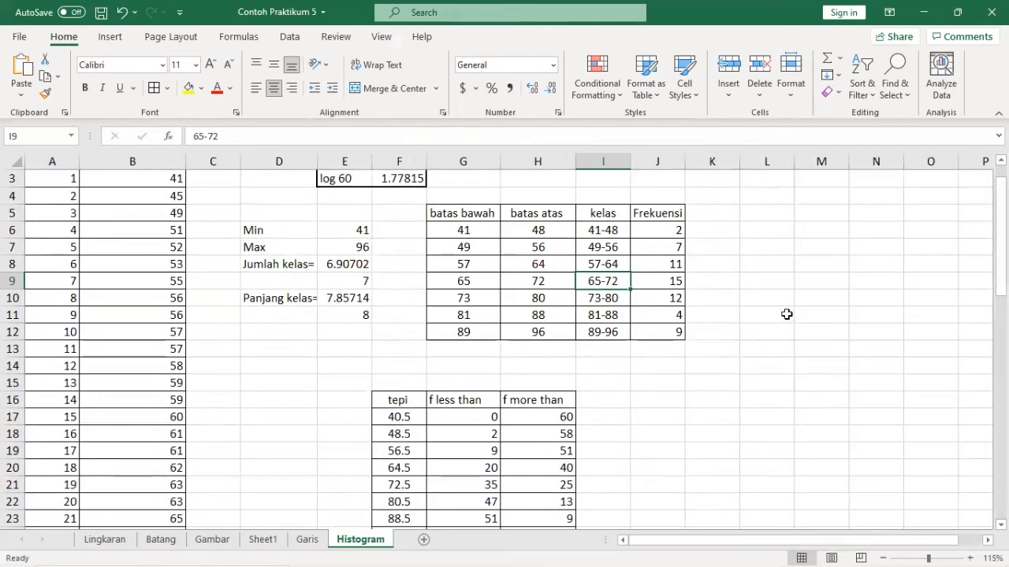
scroll(786, 313, "right", 4)
scroll(782, 316, "left", 3)
scroll(781, 316, "up", 1)
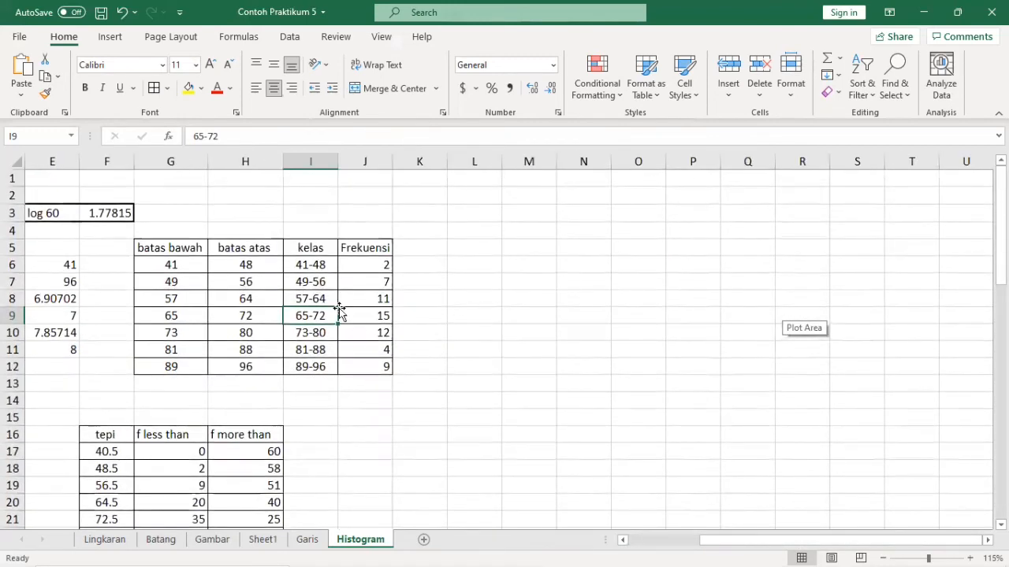
left_click(322, 265)
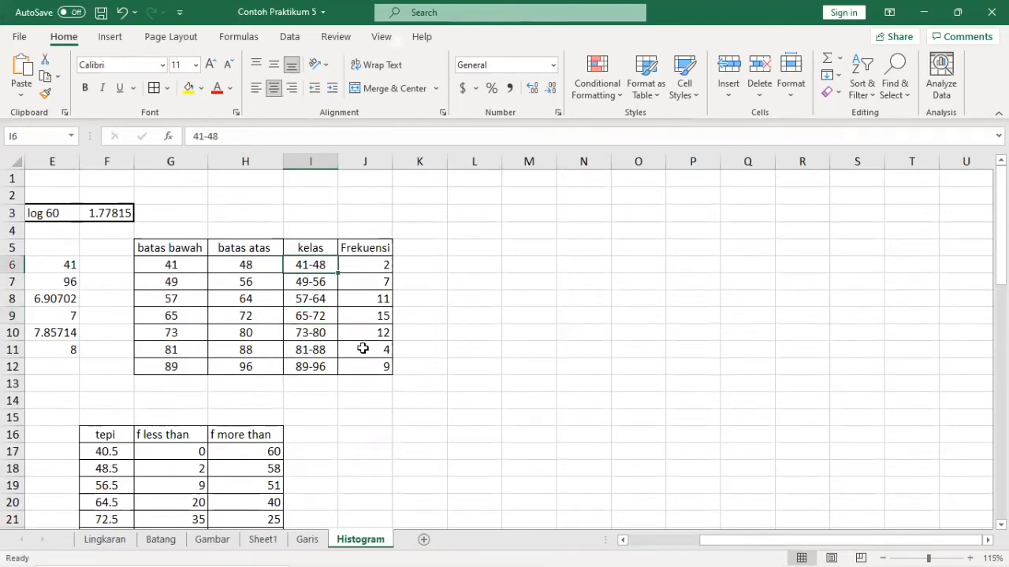
left_click_drag(334, 269, 381, 369)
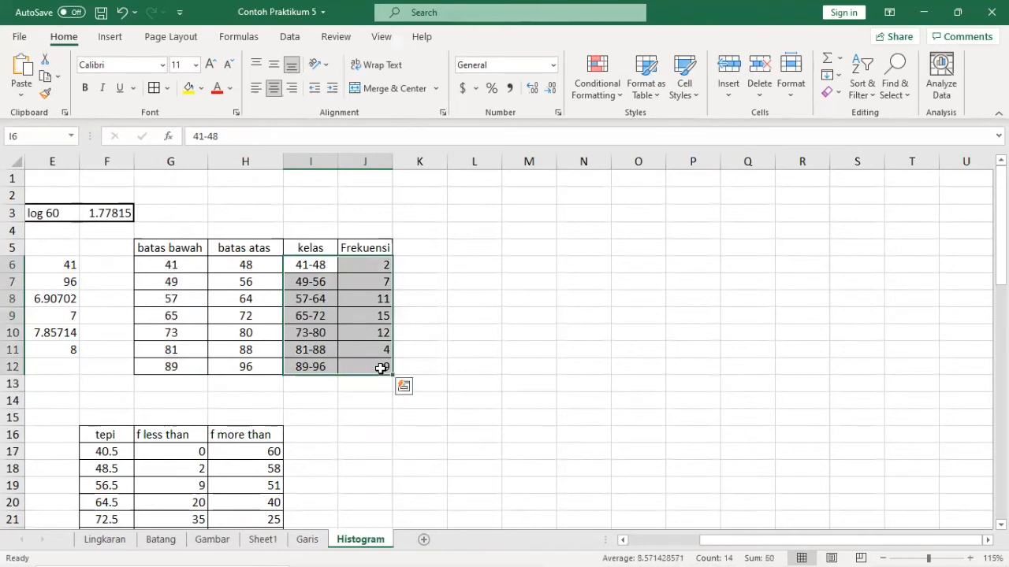
left_click(115, 38)
left_click(398, 58)
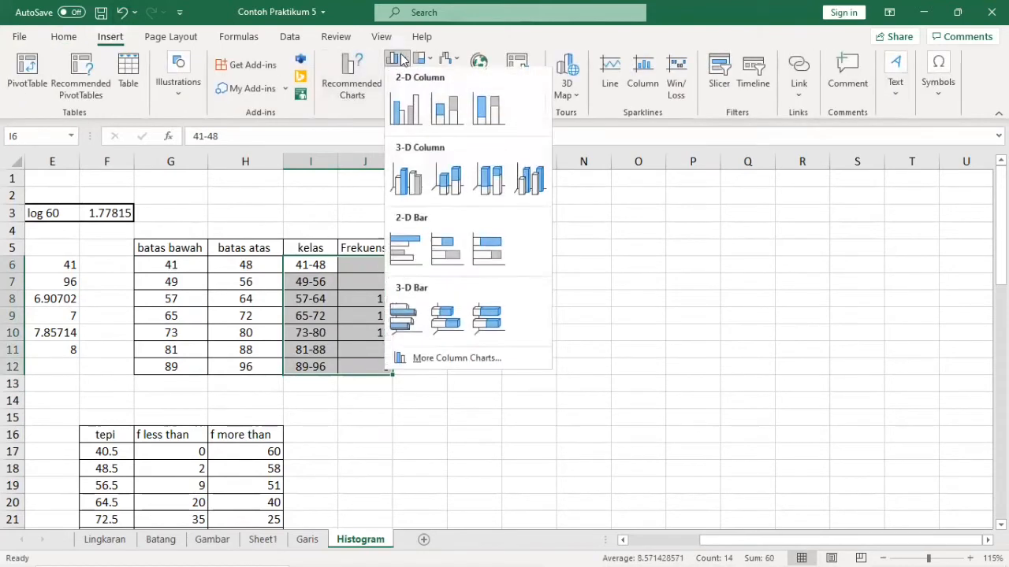
left_click(406, 109)
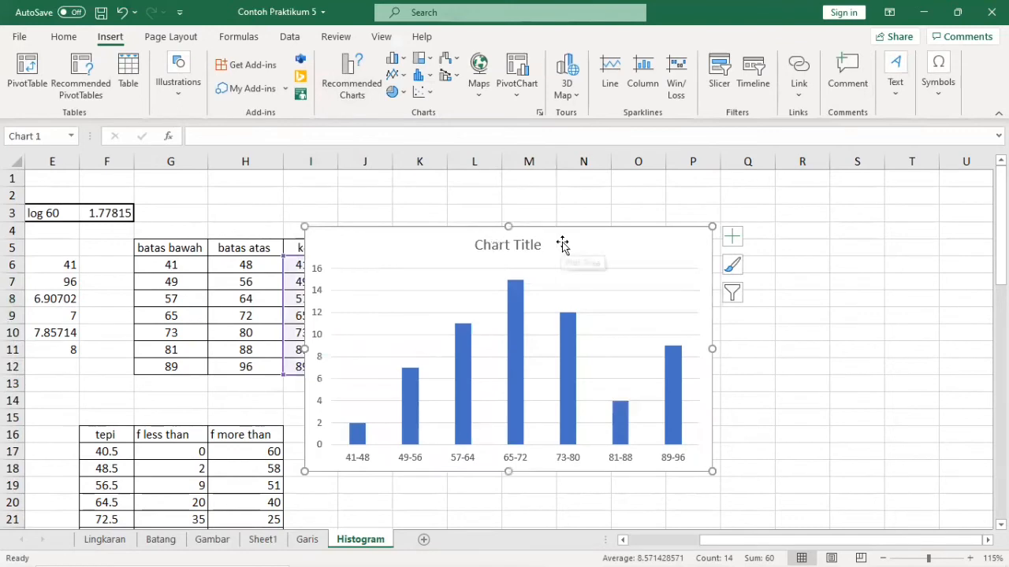
mouse_move(622, 232)
left_mouse_down()
mouse_move(746, 175)
mouse_move(721, 175)
left_mouse_up()
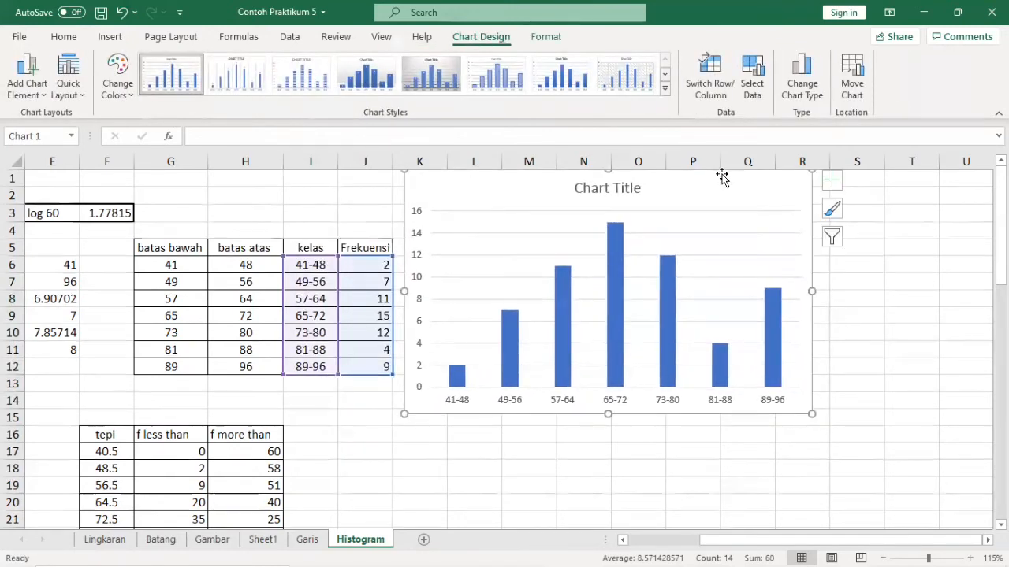
Set the gap width of the frequency chart's columns to 0% in the data series formatting.
left_click(615, 291)
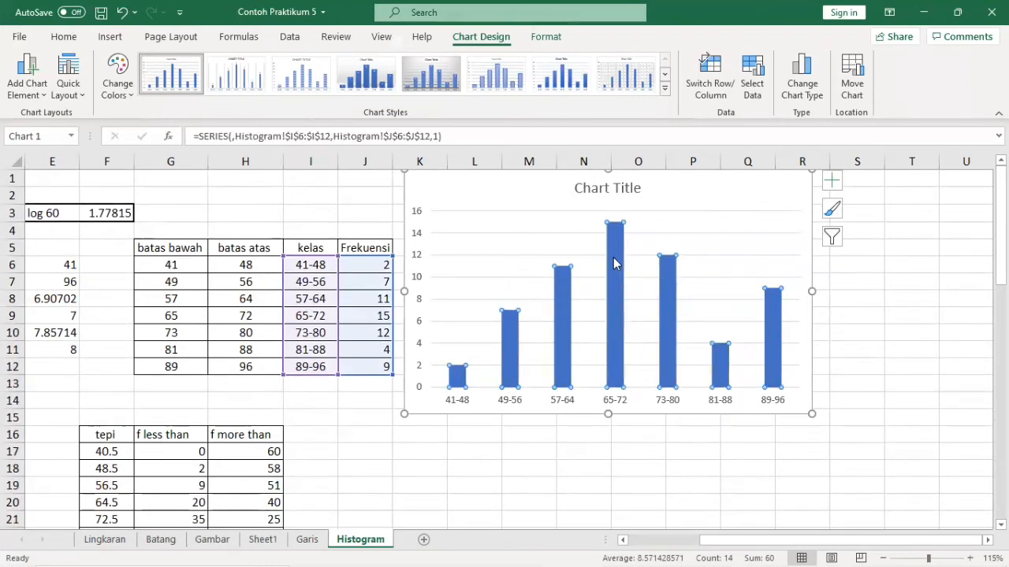
right_click(615, 265)
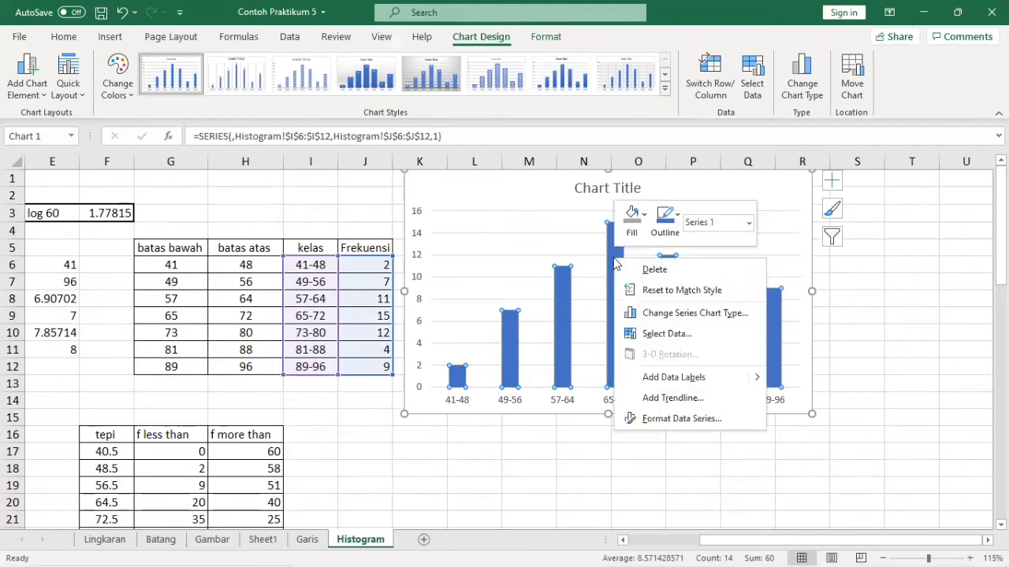
left_click(667, 421)
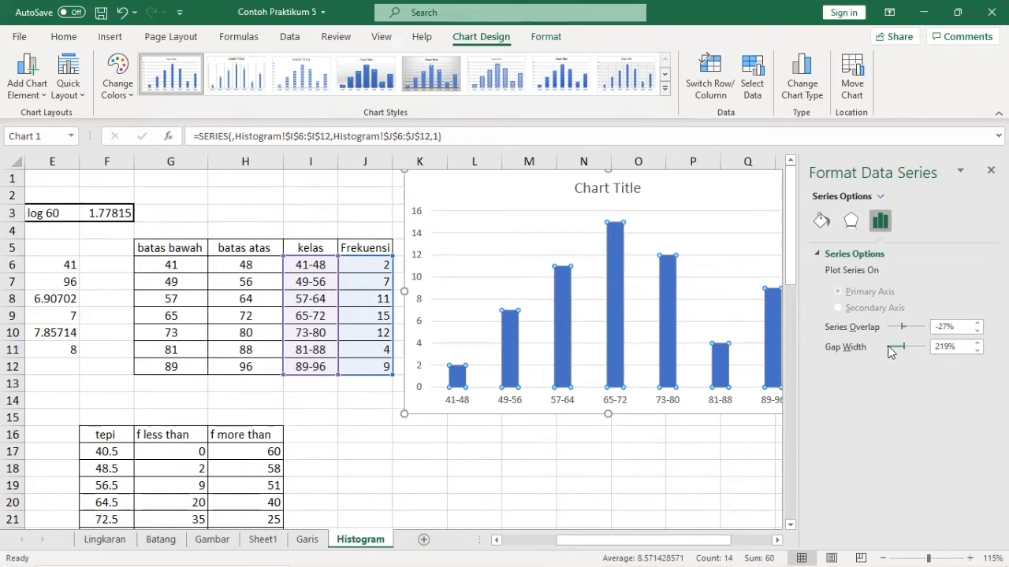
left_click_drag(895, 352, 865, 353)
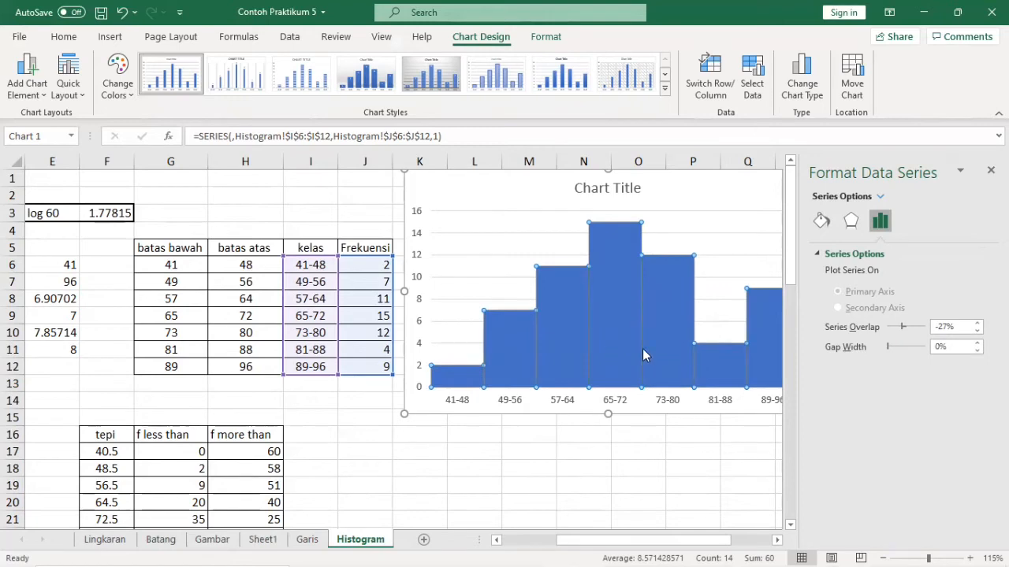
Give the columns of the frequency chart a solid white border line.
left_click(822, 221)
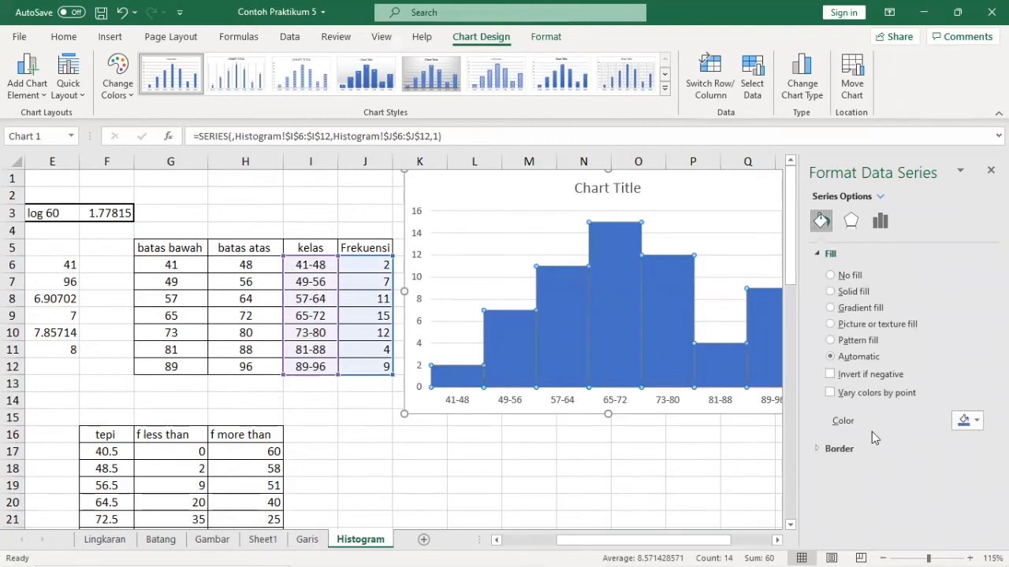
left_click(840, 450)
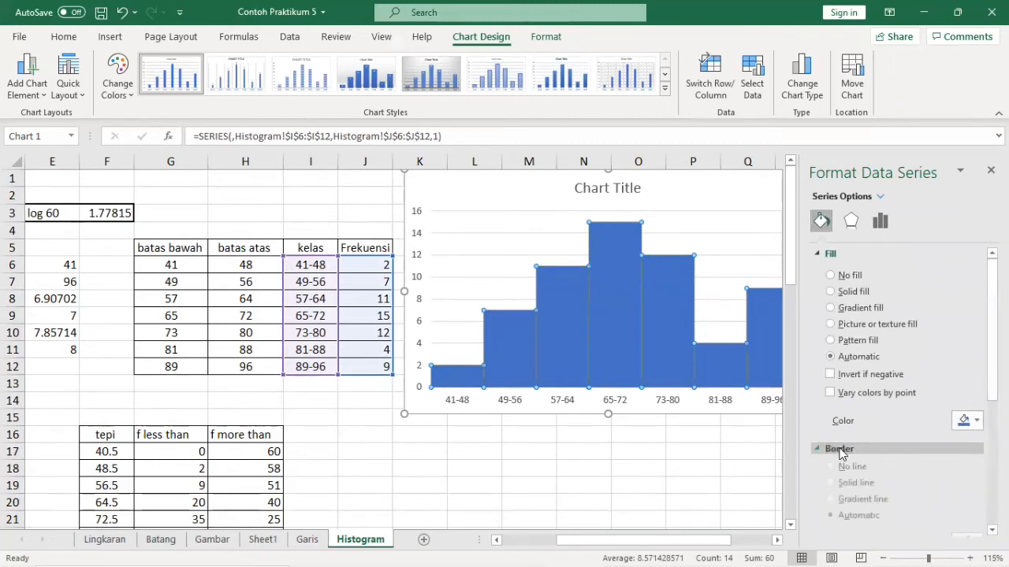
scroll(895, 452, "down", 3)
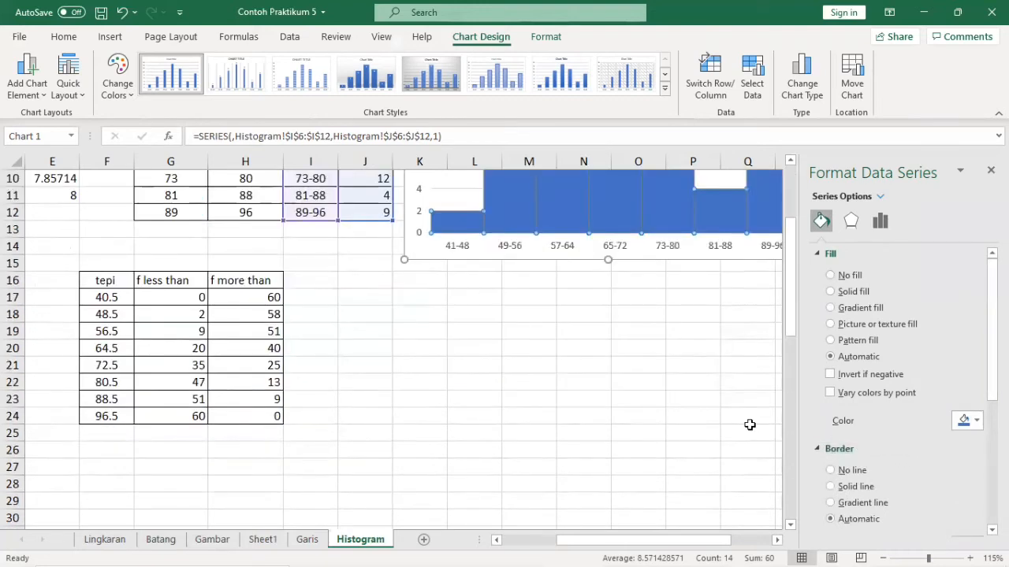
scroll(748, 423, "up", 3)
left_click(831, 486)
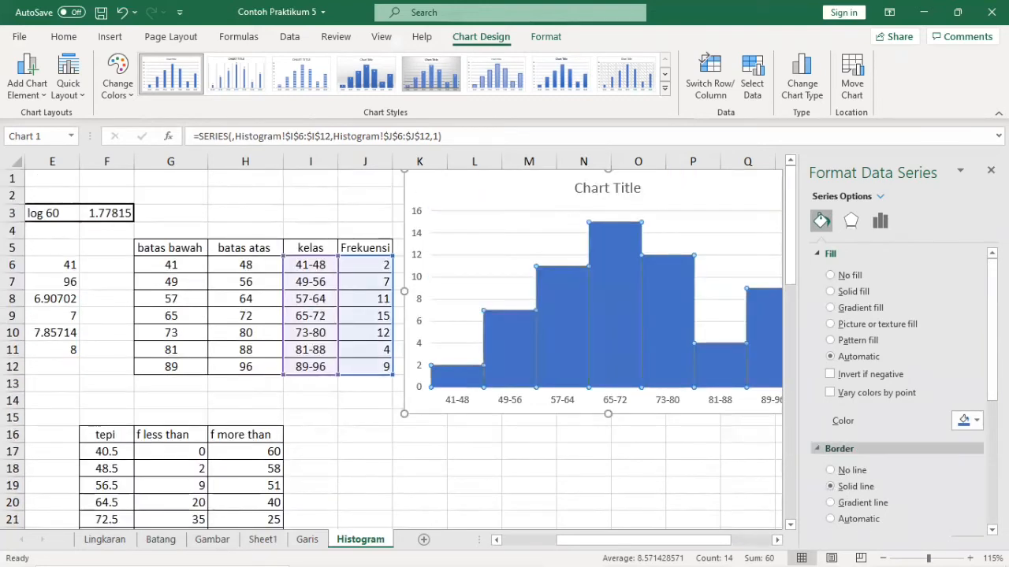
scroll(899, 441, "down", 3)
scroll(976, 365, "down", 1)
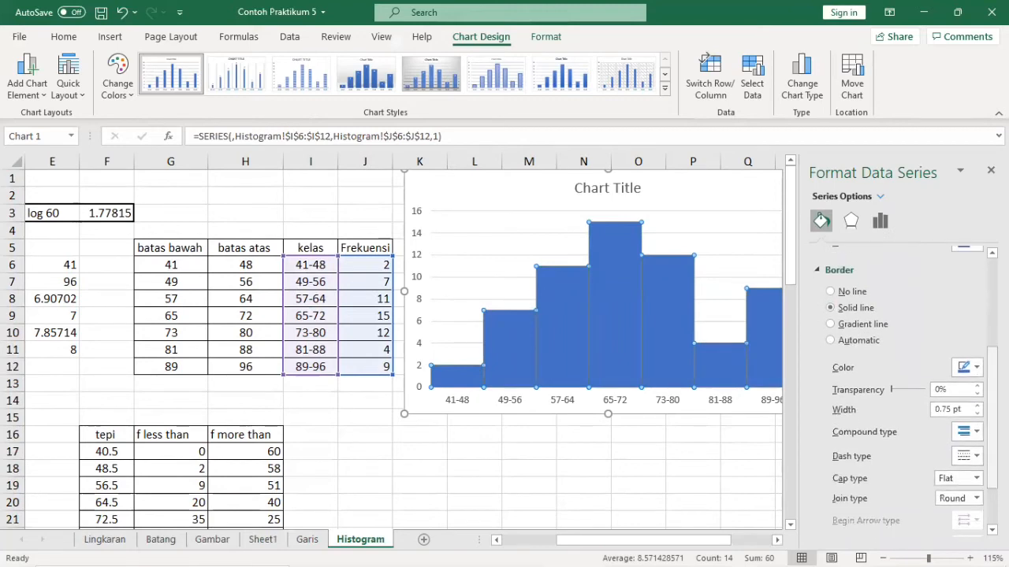
left_click(977, 370)
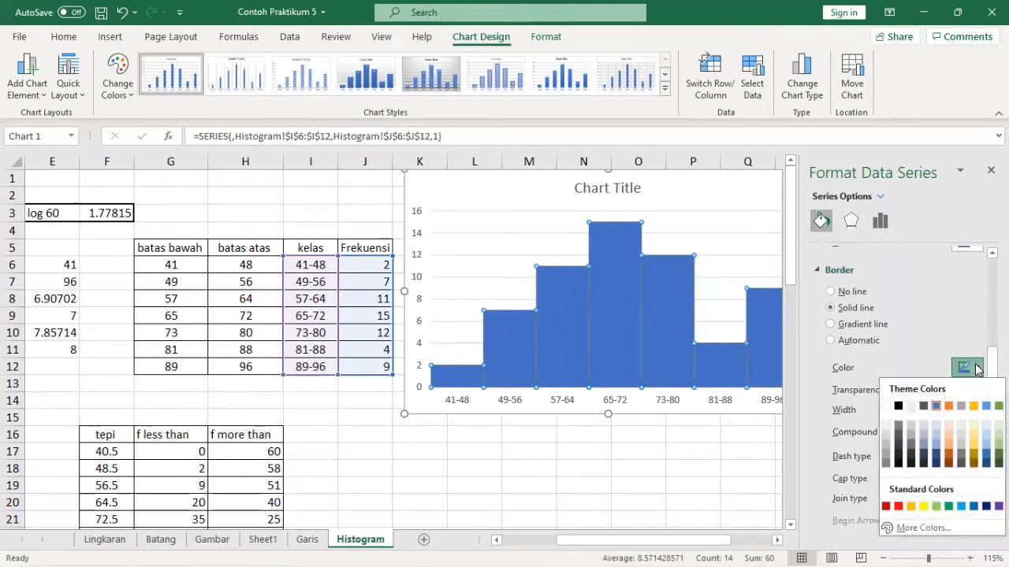
left_click(888, 412)
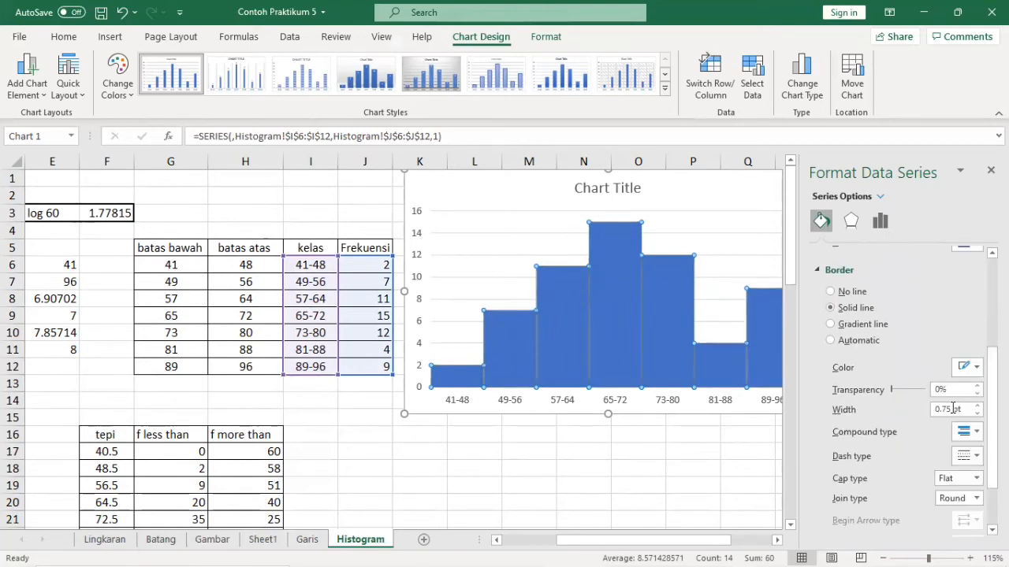
Set the column border width to 0.25 pt with the single-line compound type, and close the formatting options.
left_click(977, 415)
left_click(977, 433)
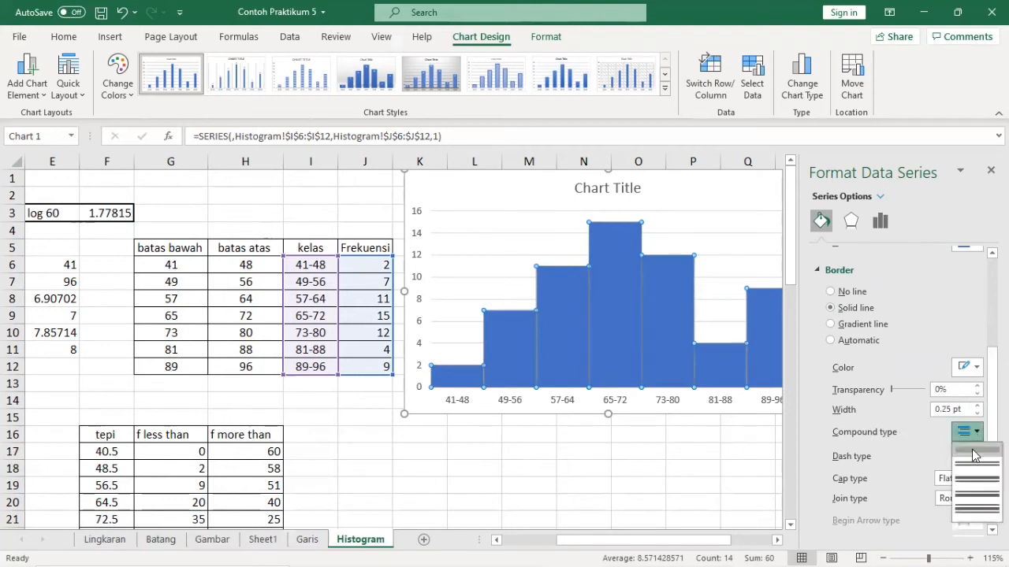
left_click(970, 454)
left_click(700, 469)
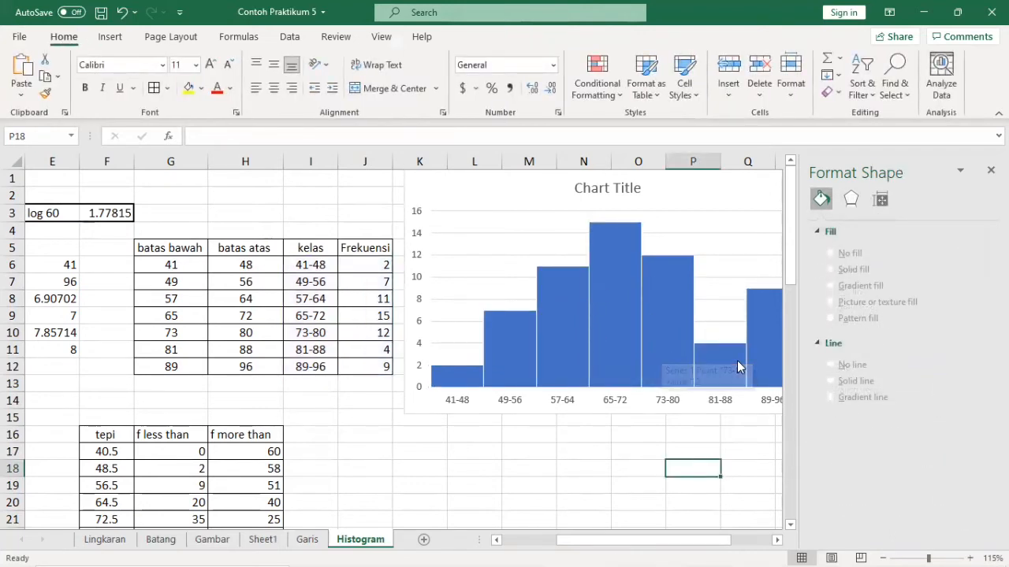
left_click(603, 354)
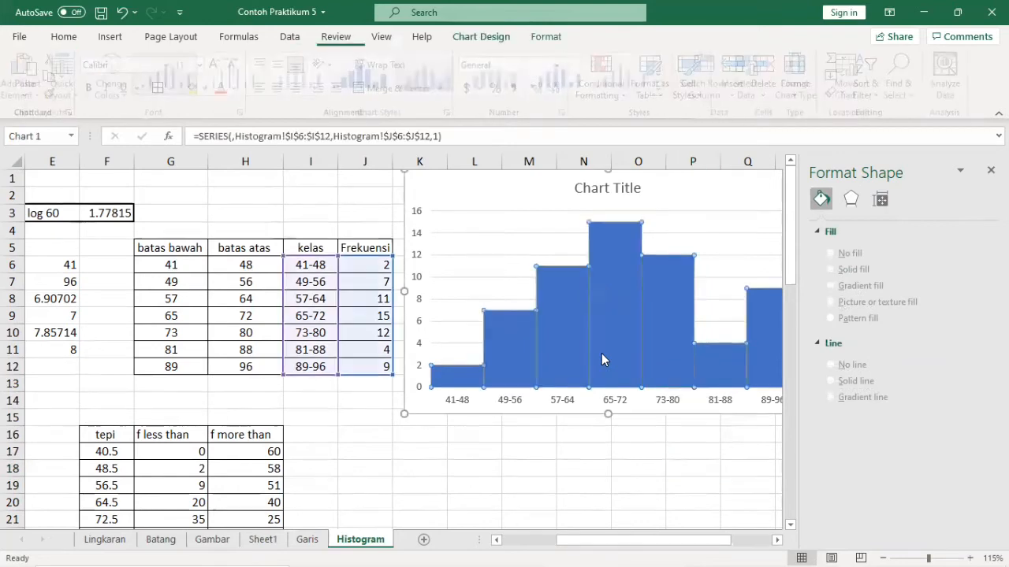
left_click(613, 468)
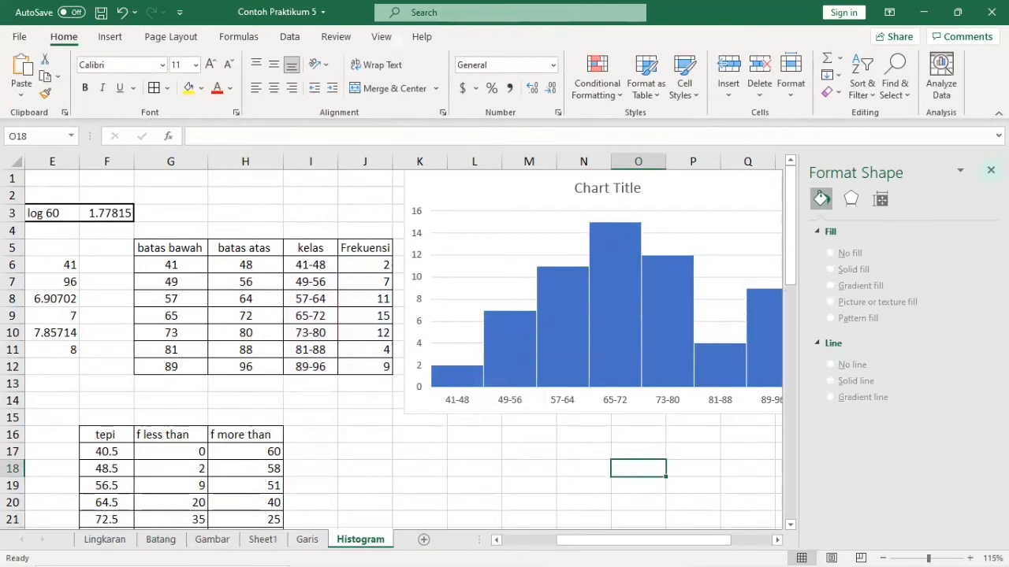
left_click(991, 171)
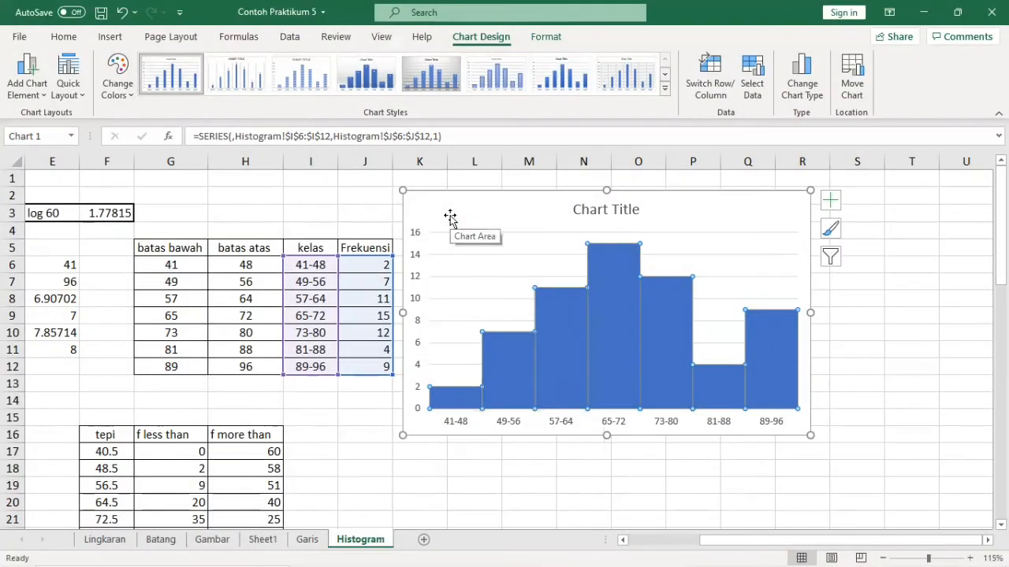
Rename the frequency chart's existing data series as "histogram" in its data source.
left_click(544, 217)
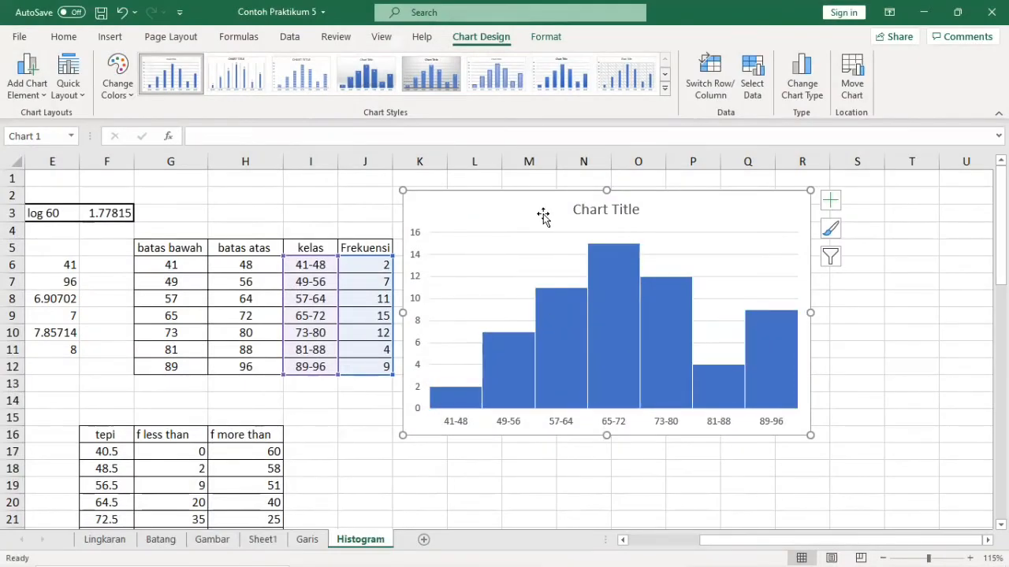
right_click(545, 220)
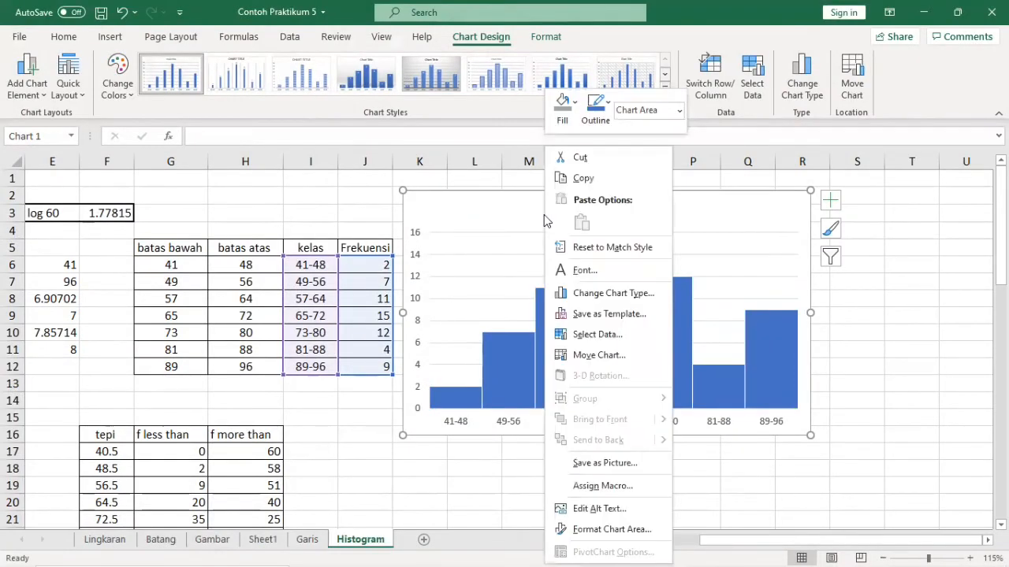
left_click(585, 338)
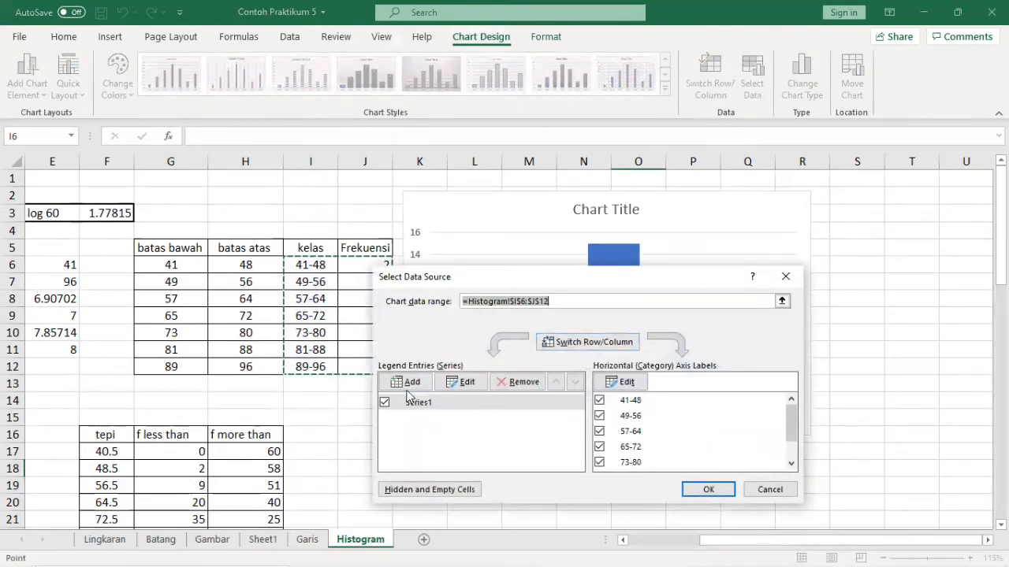
left_click(445, 403)
left_click(464, 383)
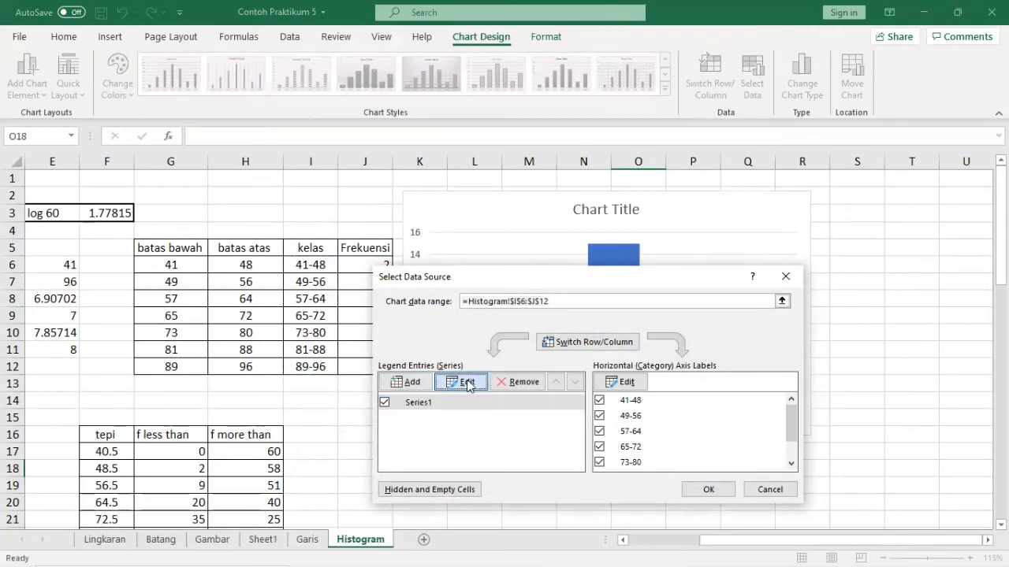
type("his")
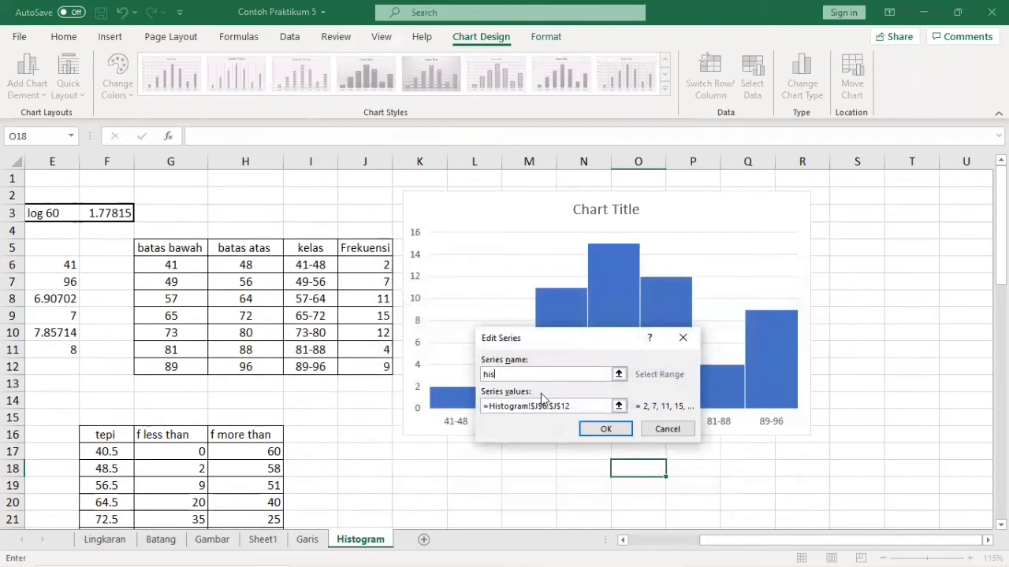
type("togram")
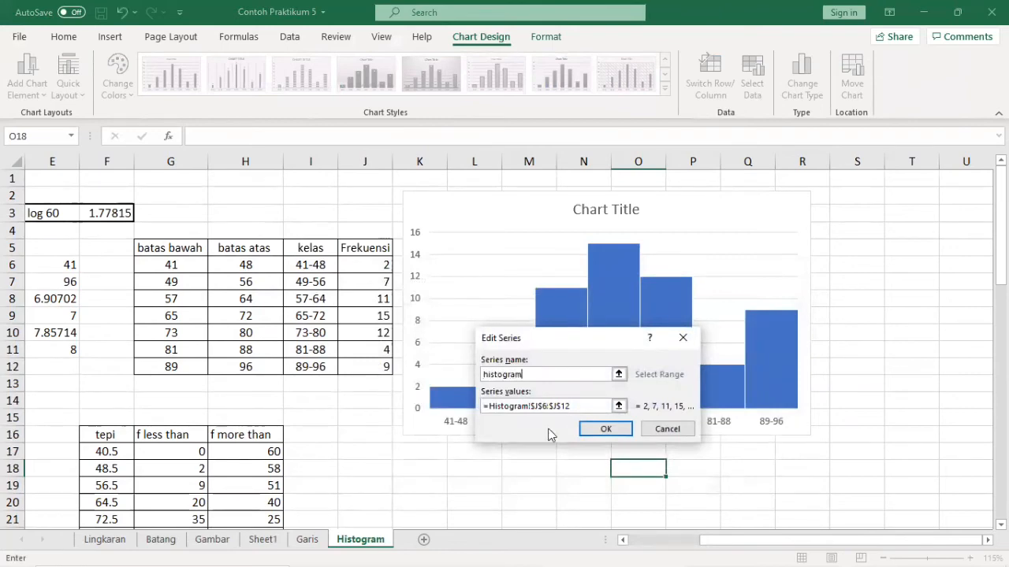
left_click(608, 432)
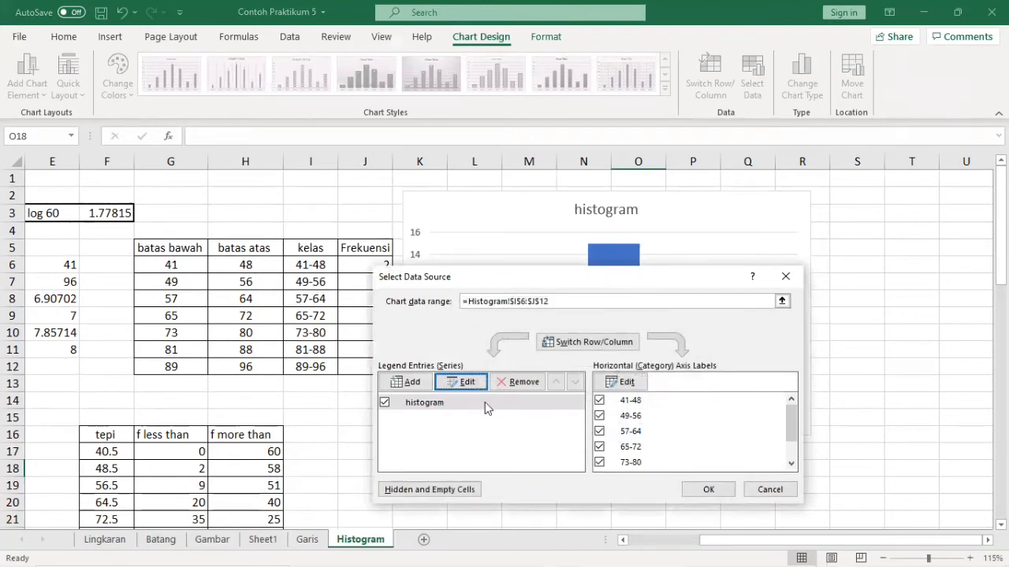
Add a second series named "poligon" to the chart, using the Frekuensi values in J6:J12.
left_click(413, 383)
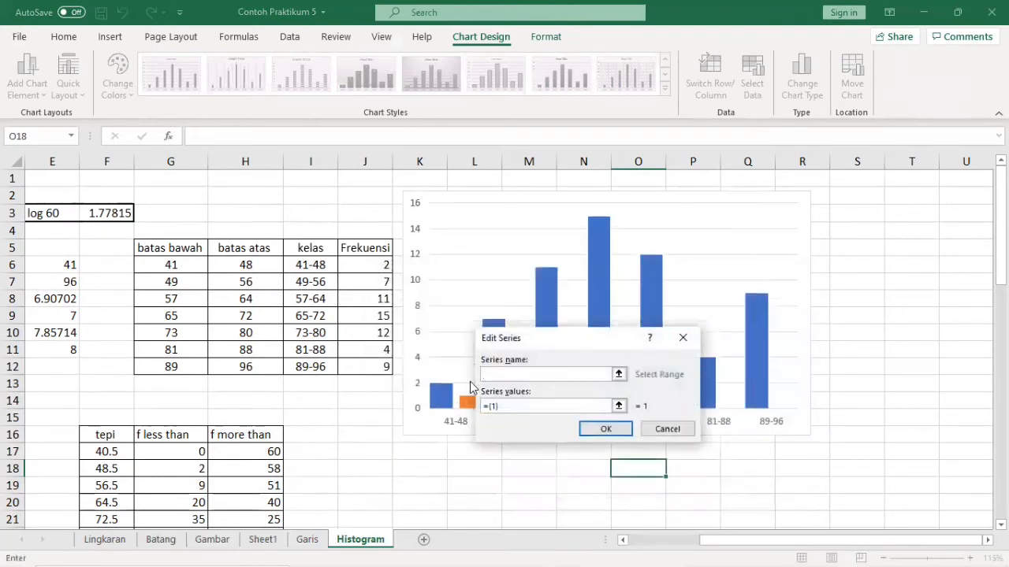
type("poligon")
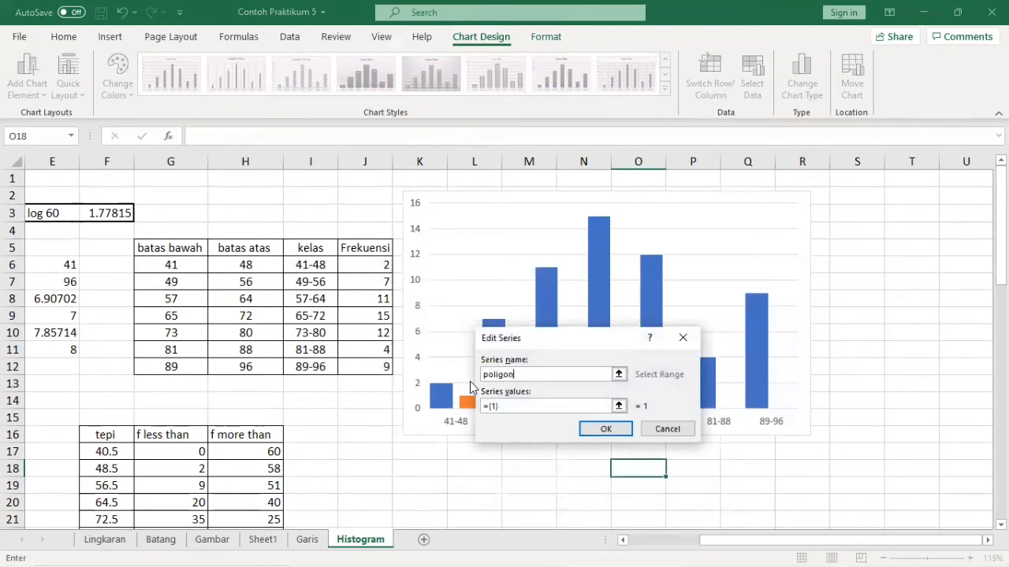
left_click(618, 406)
left_click_drag(375, 269, 371, 369)
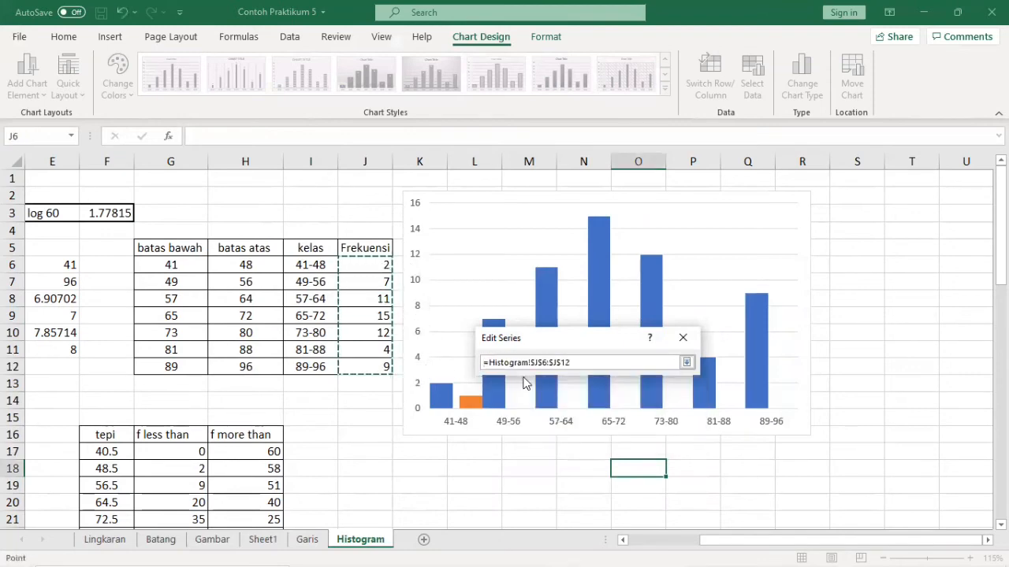
left_click(686, 362)
left_click(612, 431)
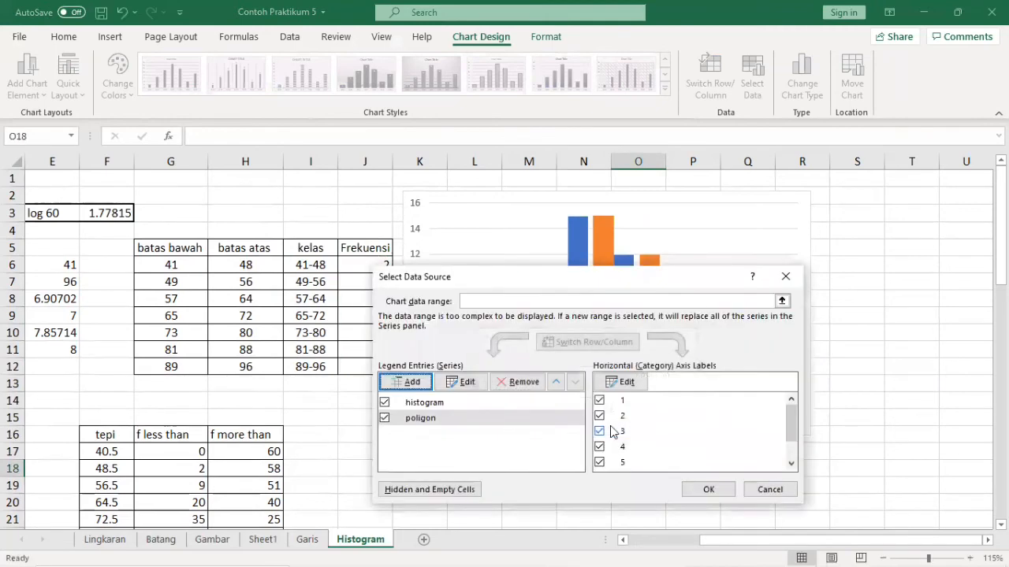
Confirm the chart's data source and change the "poligon" series to a Line with Markers chart type.
left_click(694, 492)
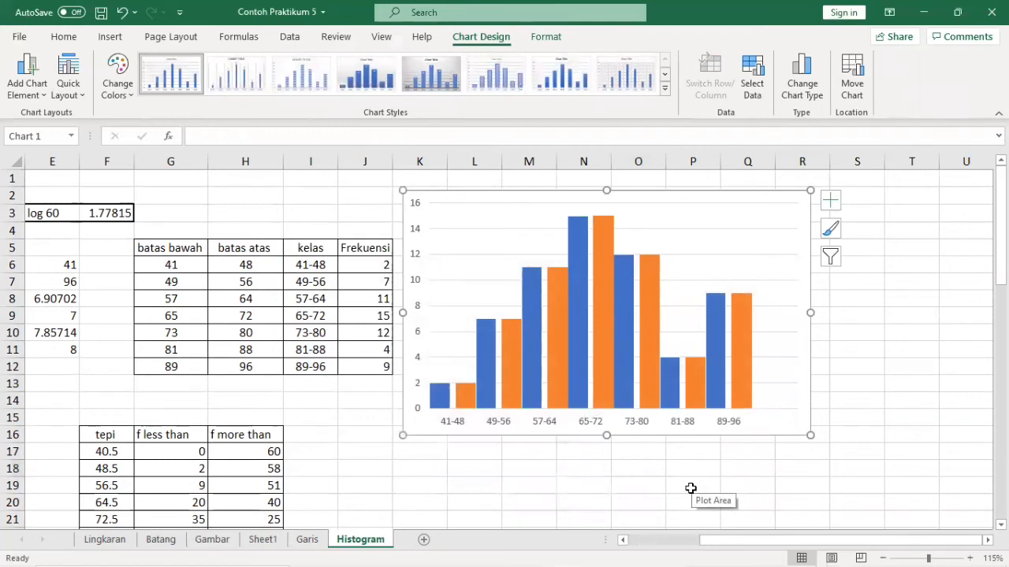
left_click(602, 252)
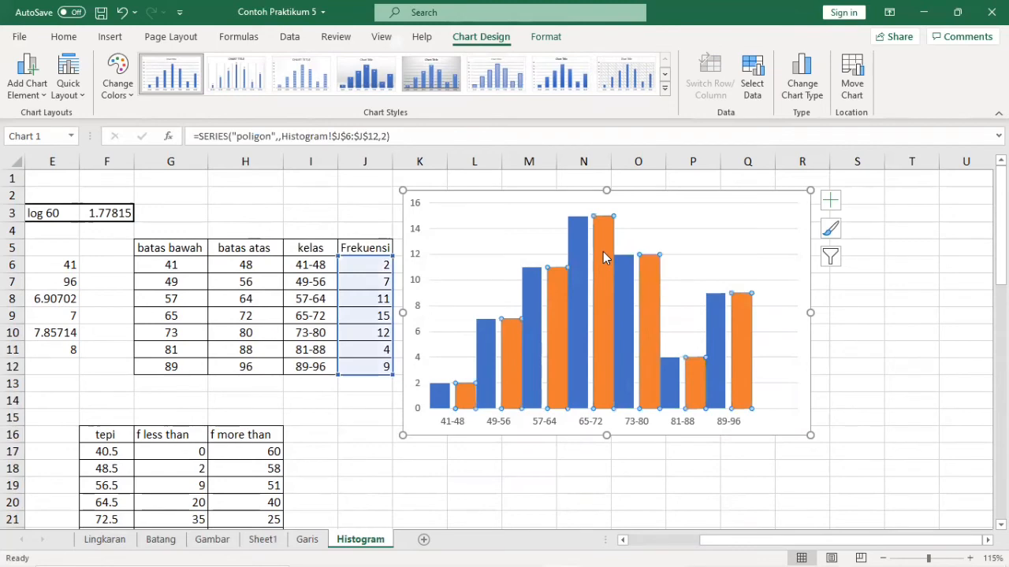
right_click(603, 252)
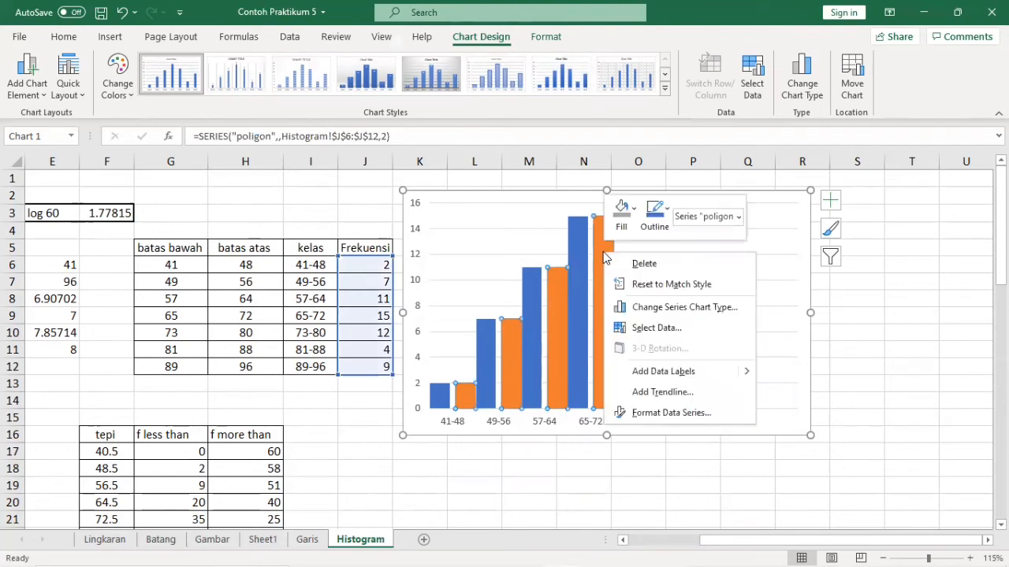
left_click(691, 315)
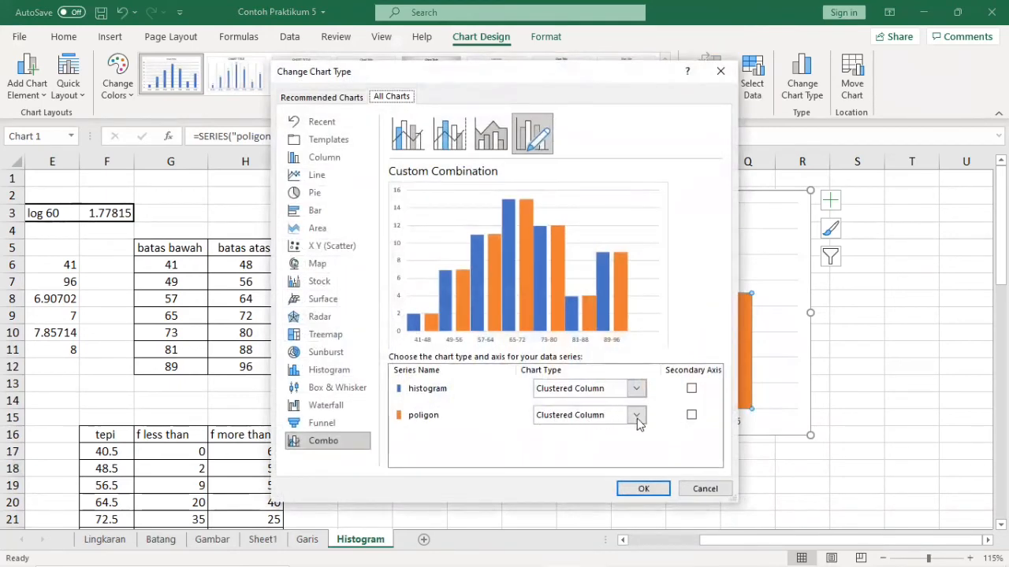
left_click(637, 417)
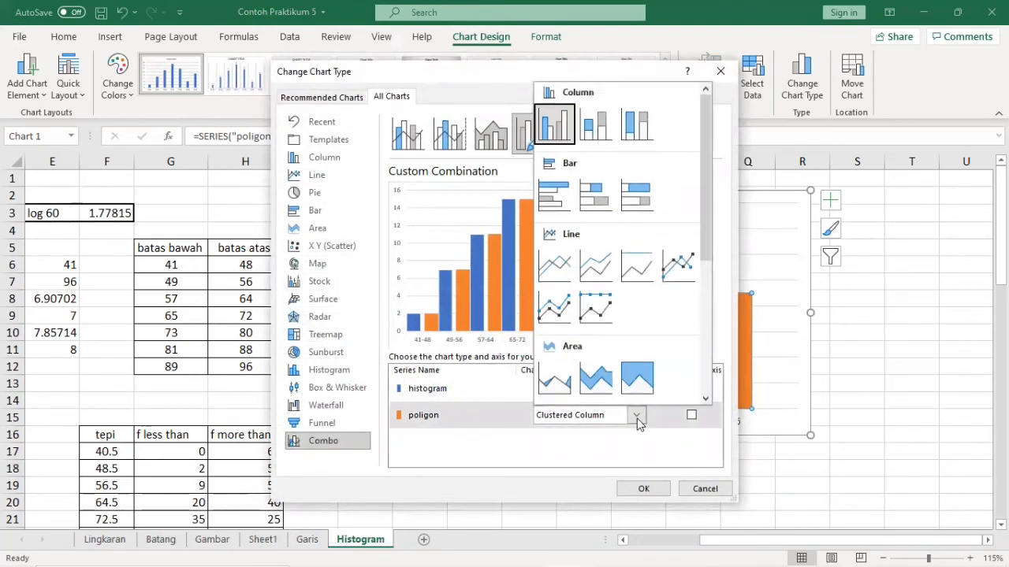
left_click(679, 272)
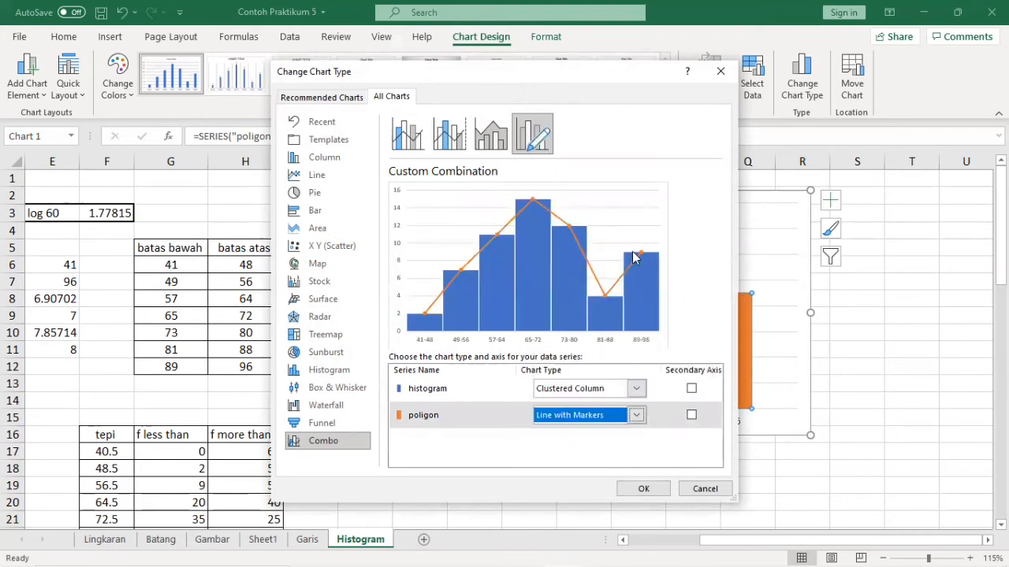
left_click(644, 490)
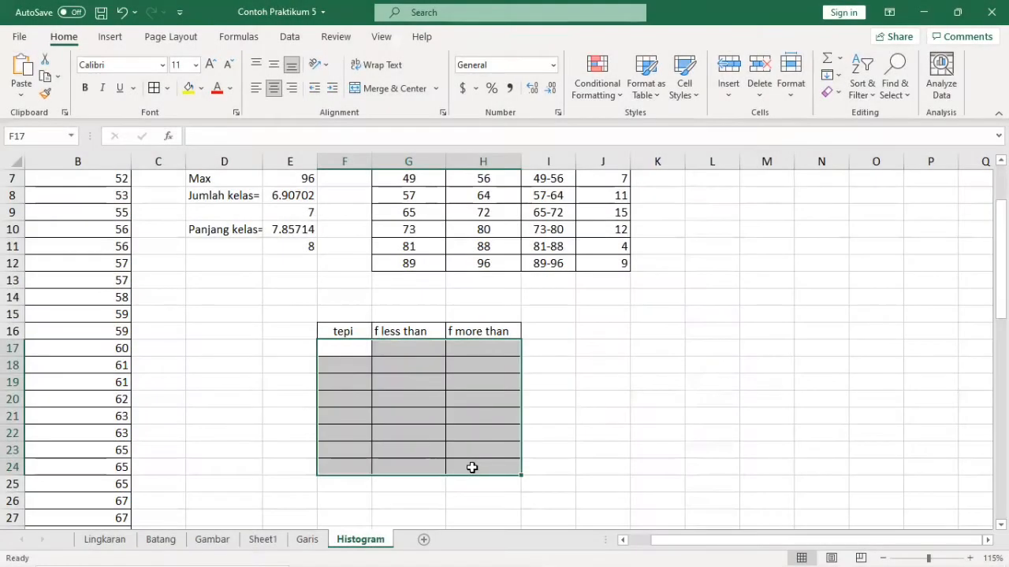
Examine the empty tepi and cumulative frequency columns, and compare the first class's limits with the second class's lower limit.
left_click(529, 470)
scroll(529, 470, "up", 2)
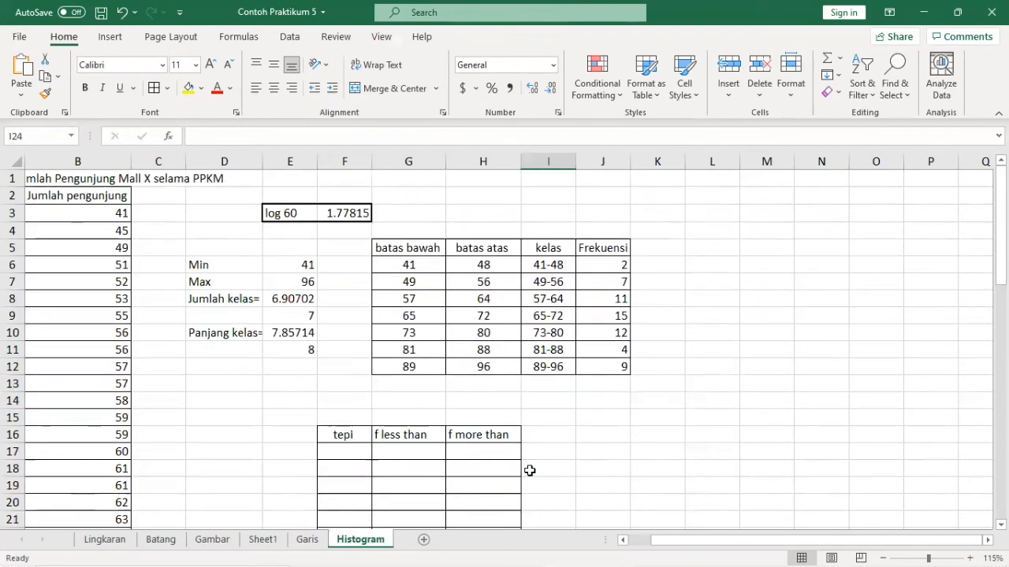
scroll(529, 471, "down", 1)
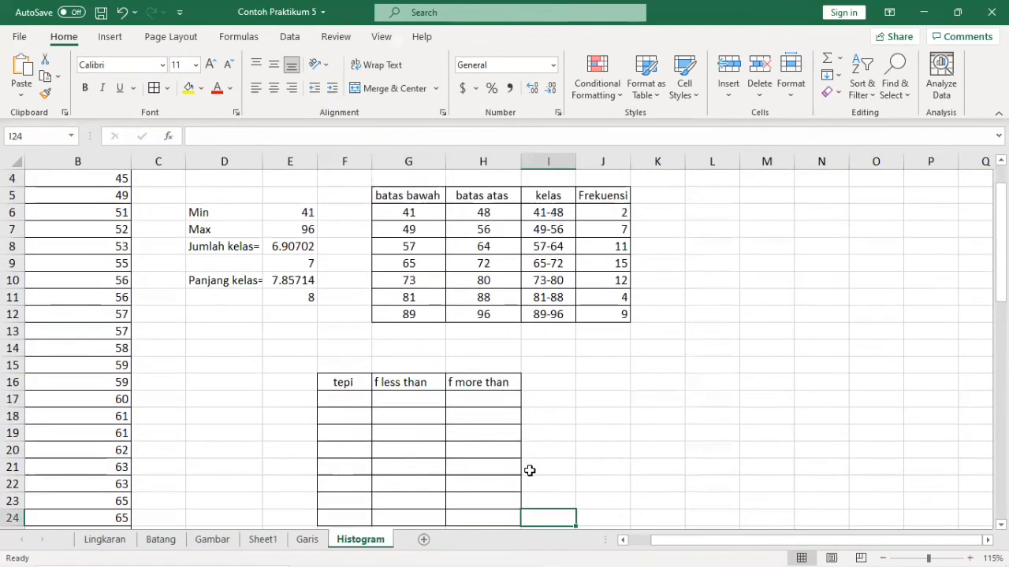
scroll(530, 470, "up", 1)
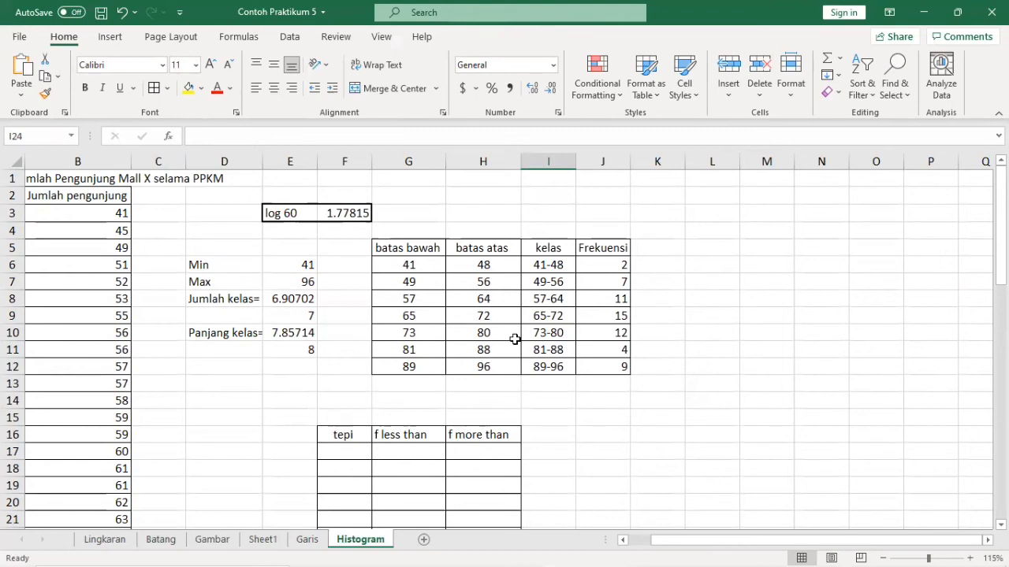
left_click(410, 434)
left_click(490, 437)
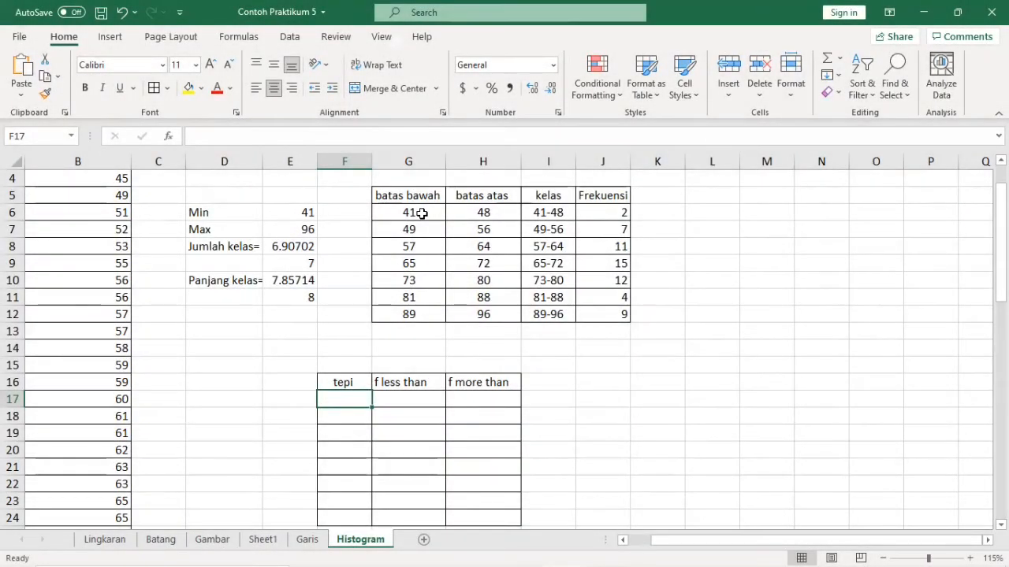
left_click(422, 212)
left_click(471, 213)
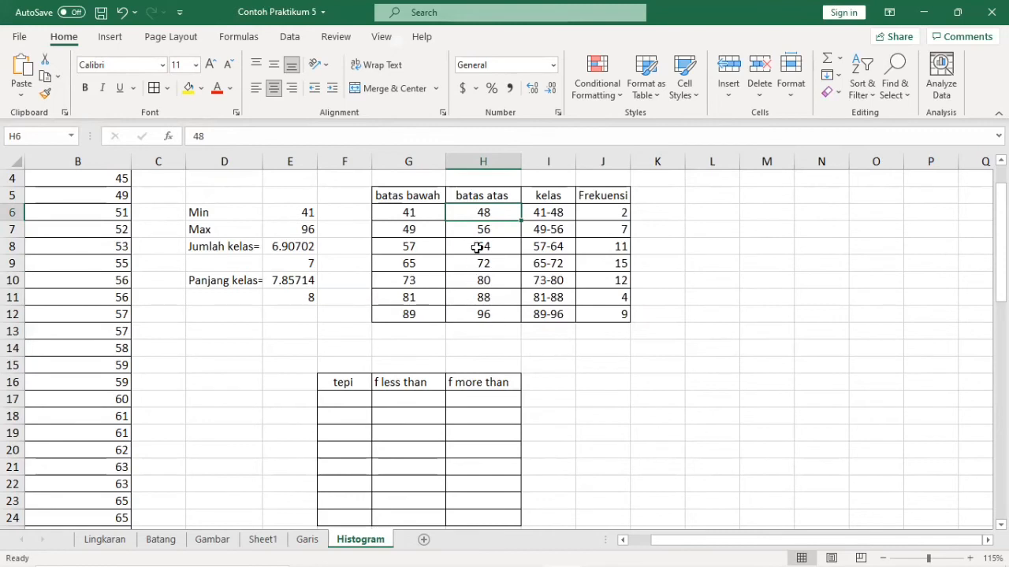
left_click(415, 228)
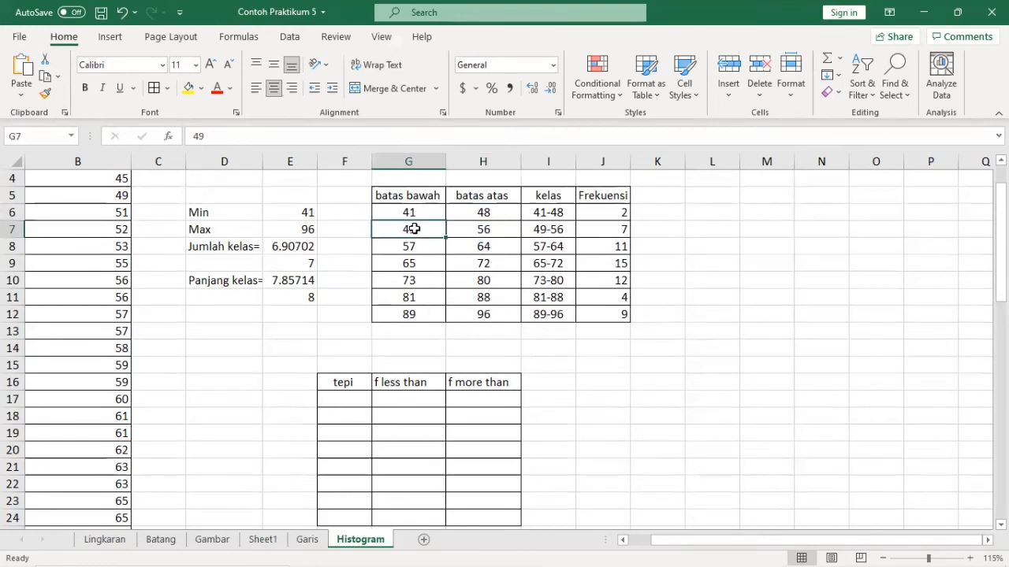
left_click(478, 213)
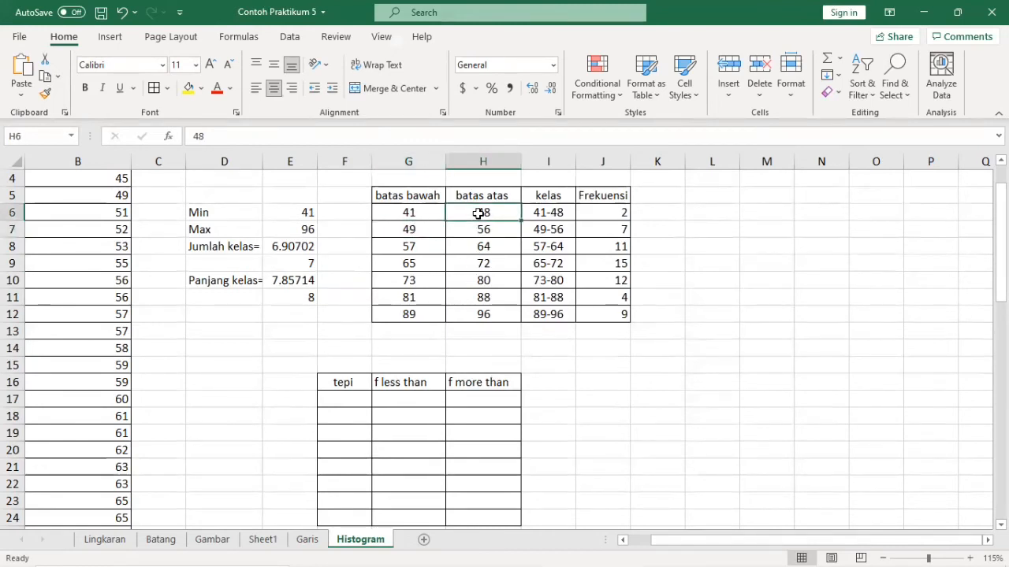
left_click(421, 228)
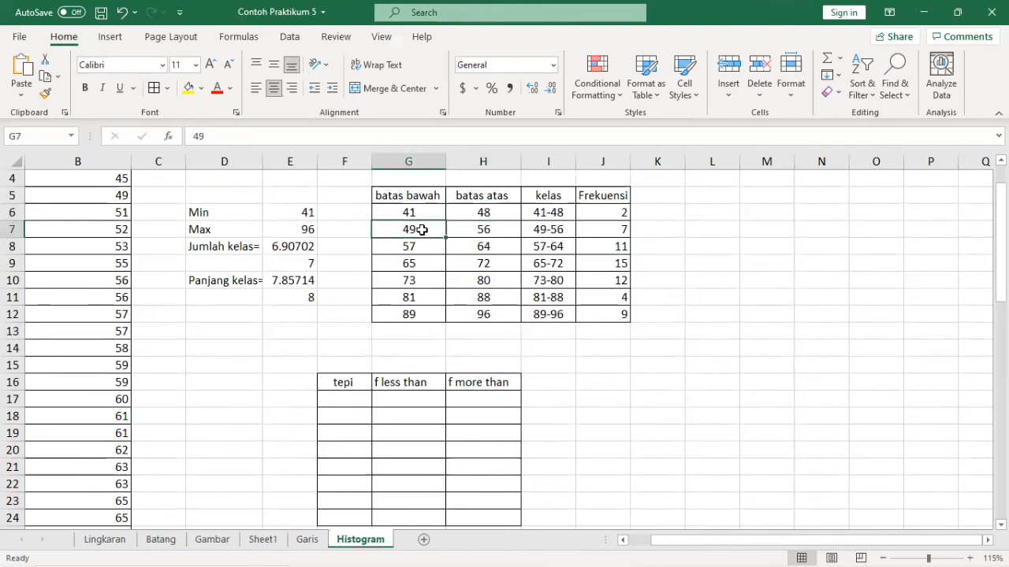
left_click(466, 208)
left_click(423, 234)
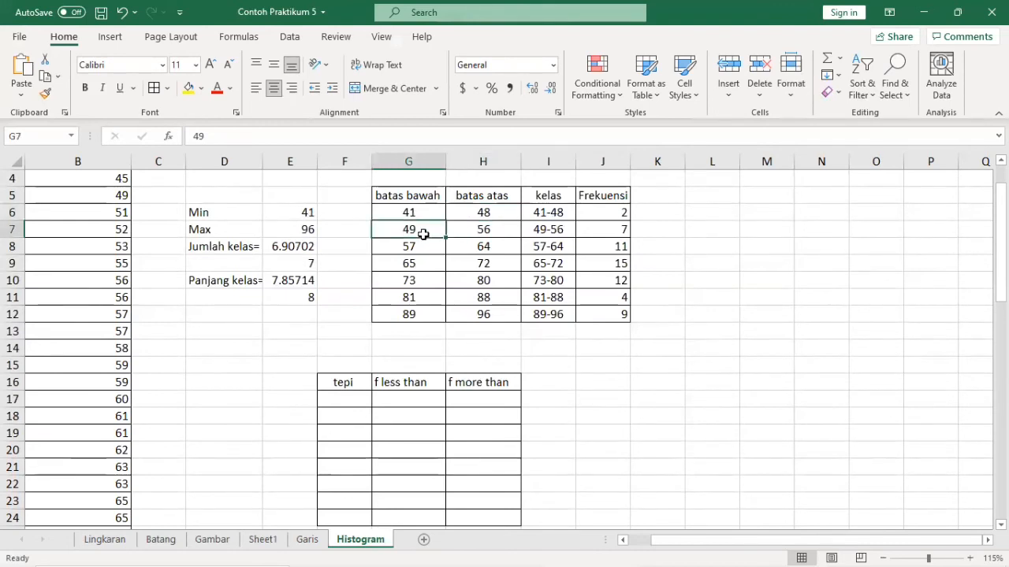
left_click(458, 211)
left_click(423, 226)
left_click(500, 198)
left_click(497, 207)
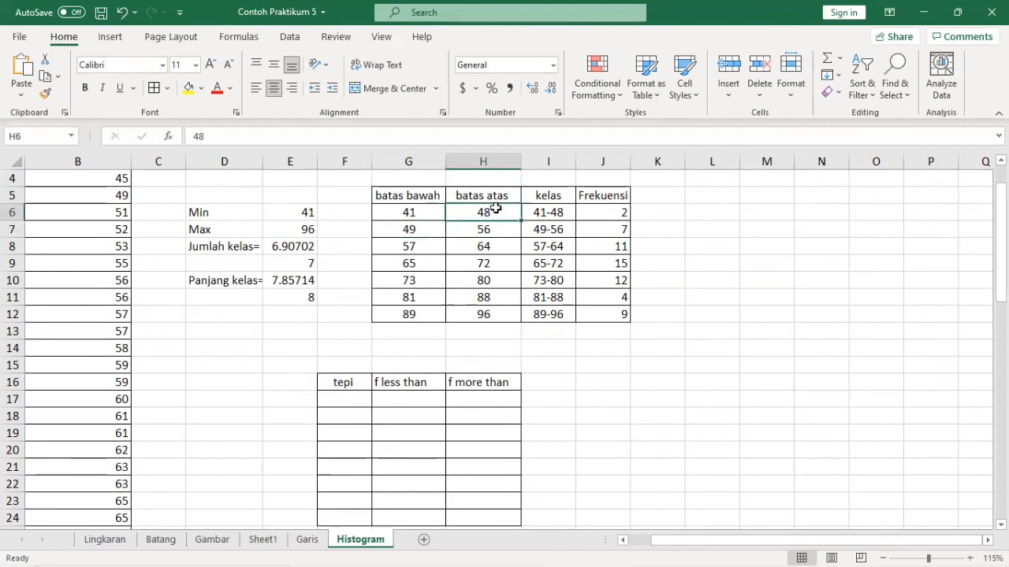
left_click(427, 226)
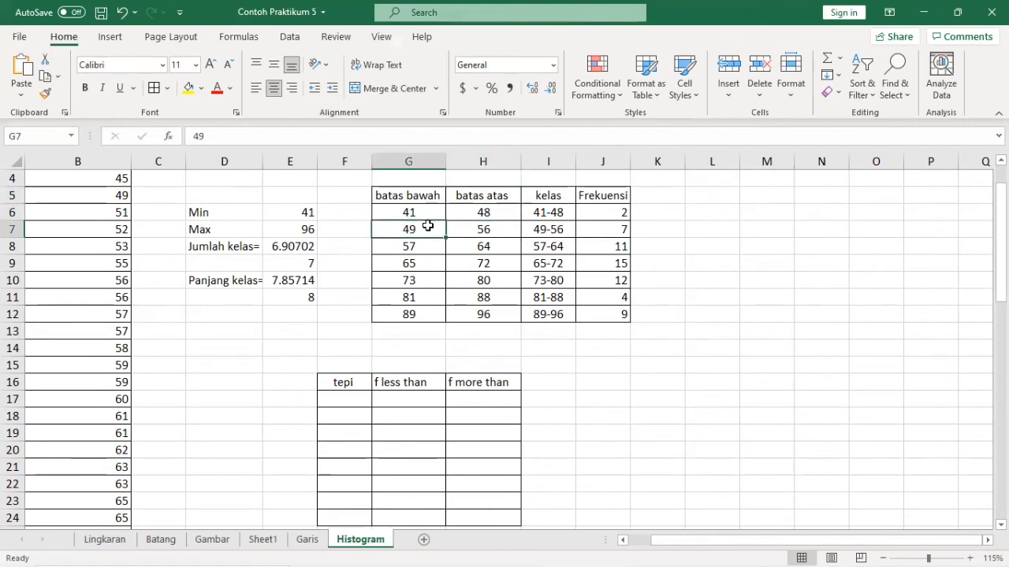
left_click(420, 211)
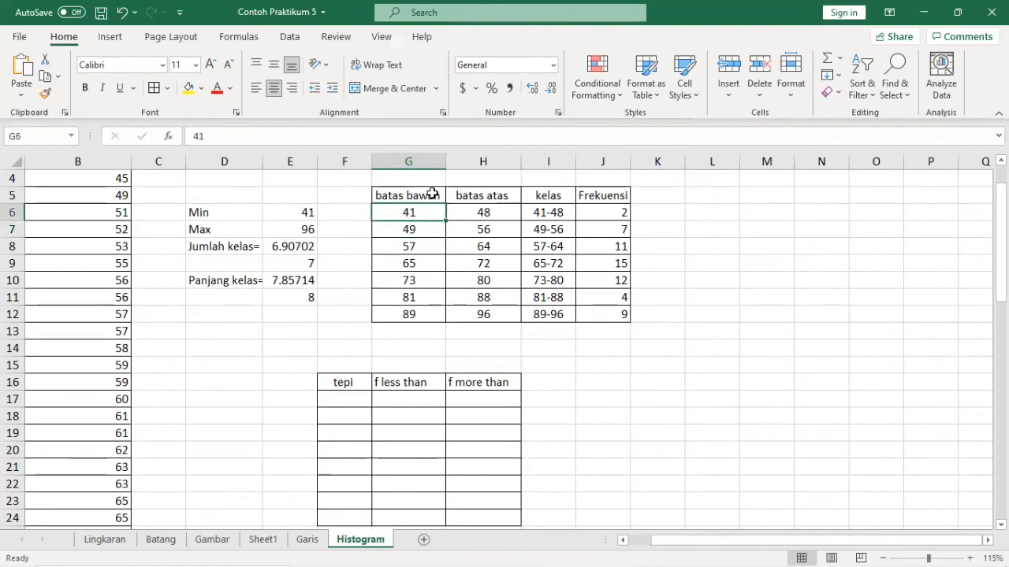
Enter 40.5 as the first tepi value in F17 and the formula +F17+8 in F18.
left_click(345, 399)
type("40.5")
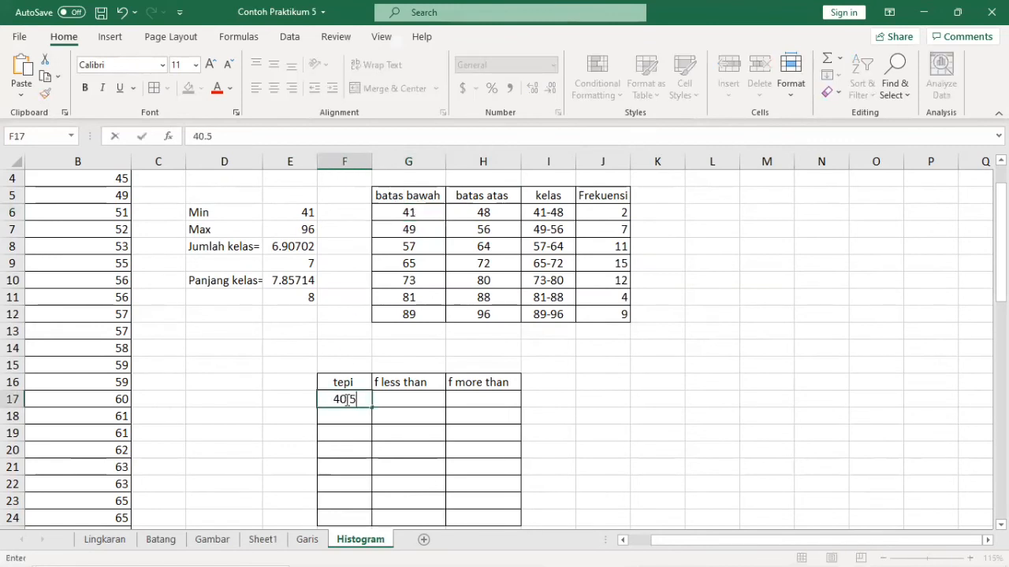
key("Return")
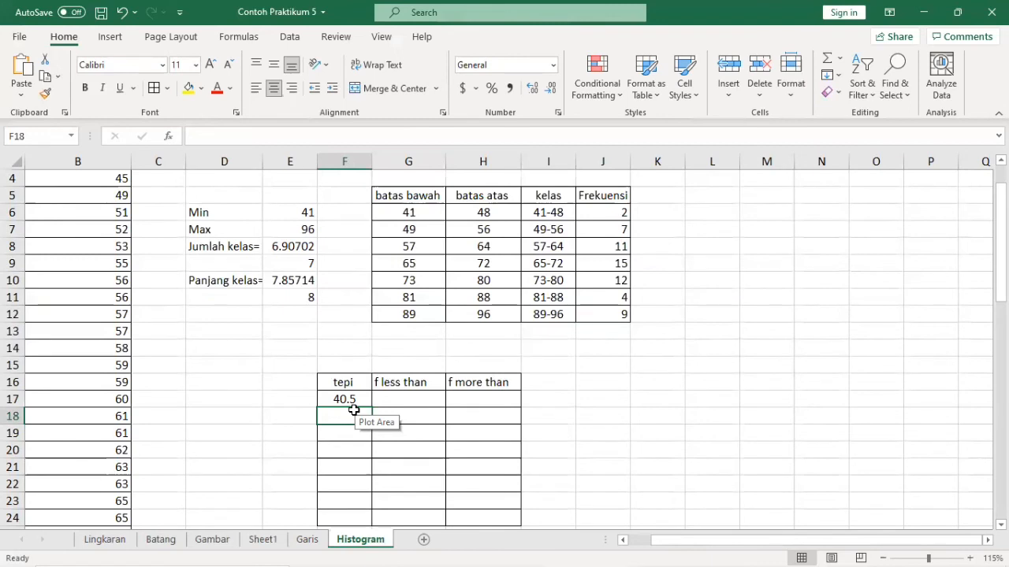
type("+")
key("Up")
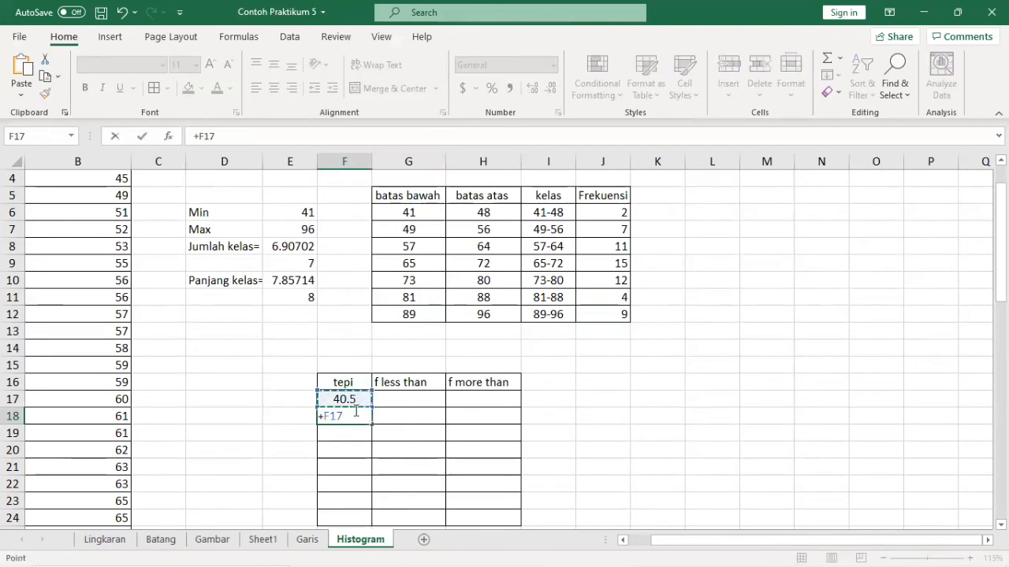
type("+8")
key("Return")
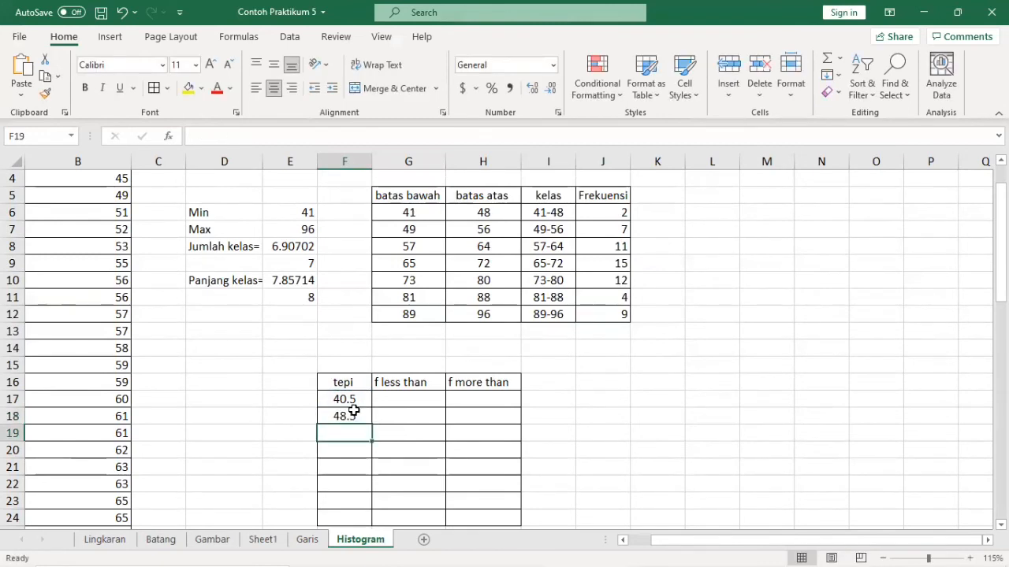
Fill the F18 class-boundary formula down the tepi column to F24.
double_click(357, 417)
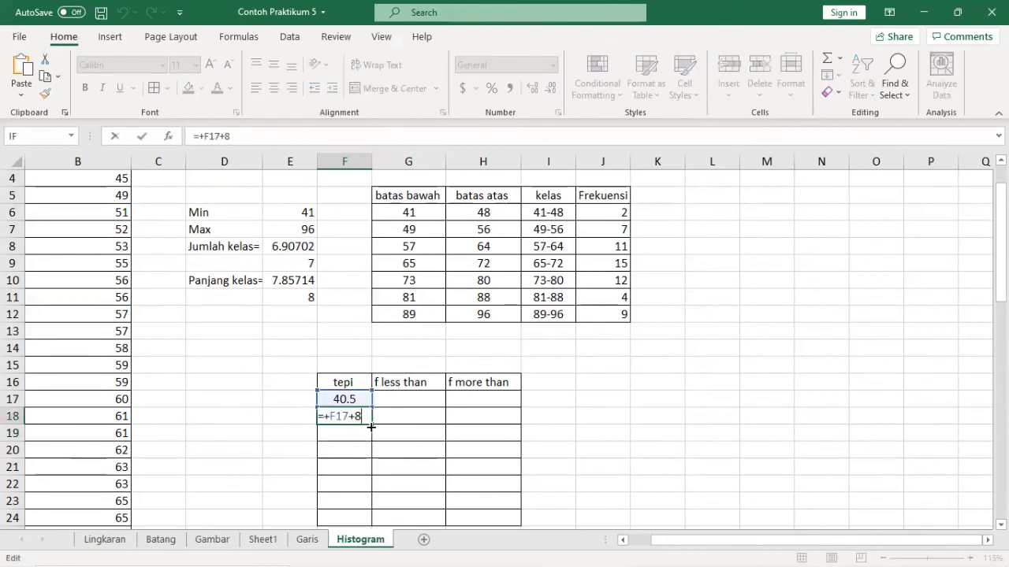
key("Escape")
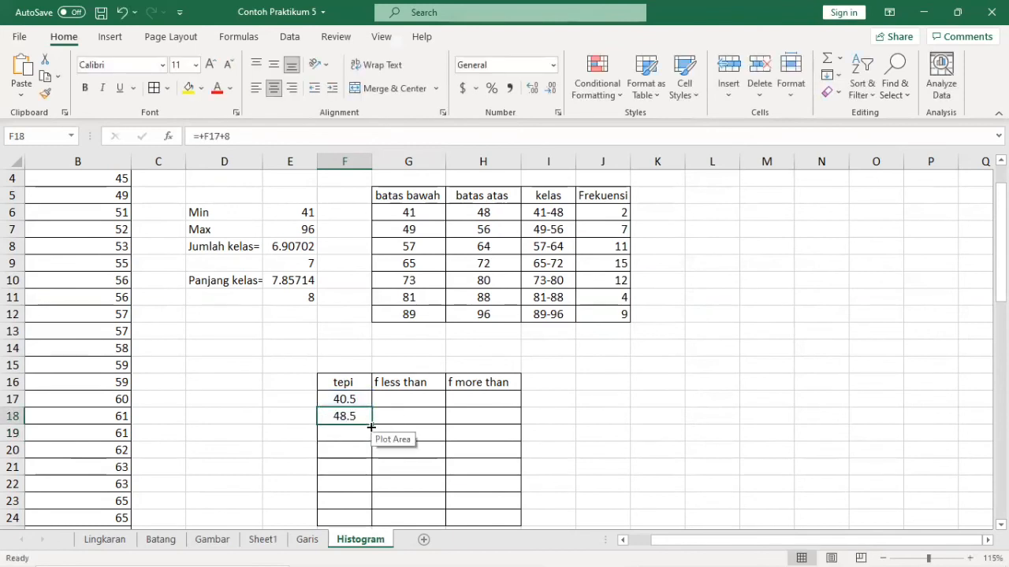
left_click_drag(371, 424, 370, 527)
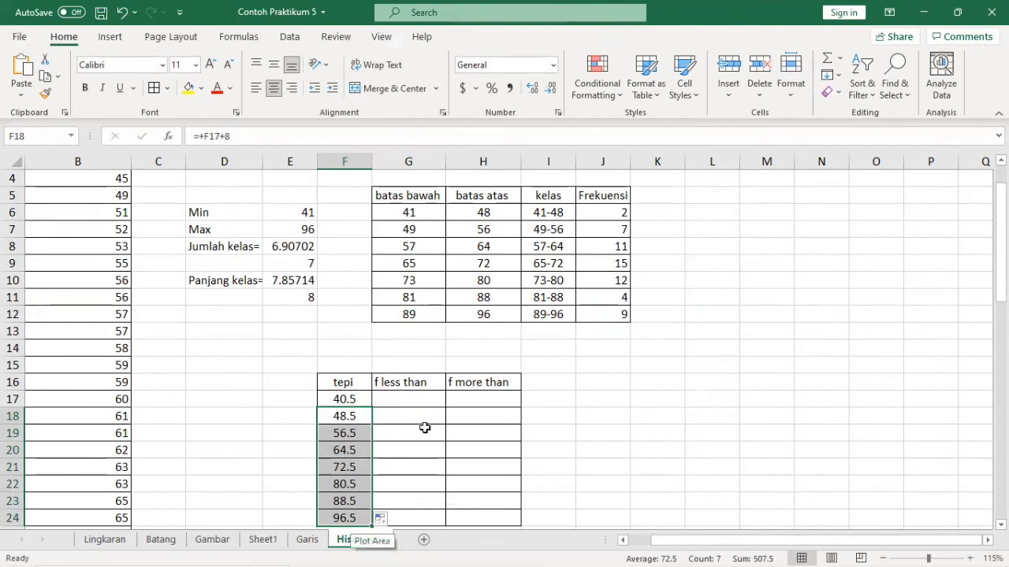
Start the "f less than" column with 0 in G17 and the formula +G17+J6 in G18.
left_click(433, 399)
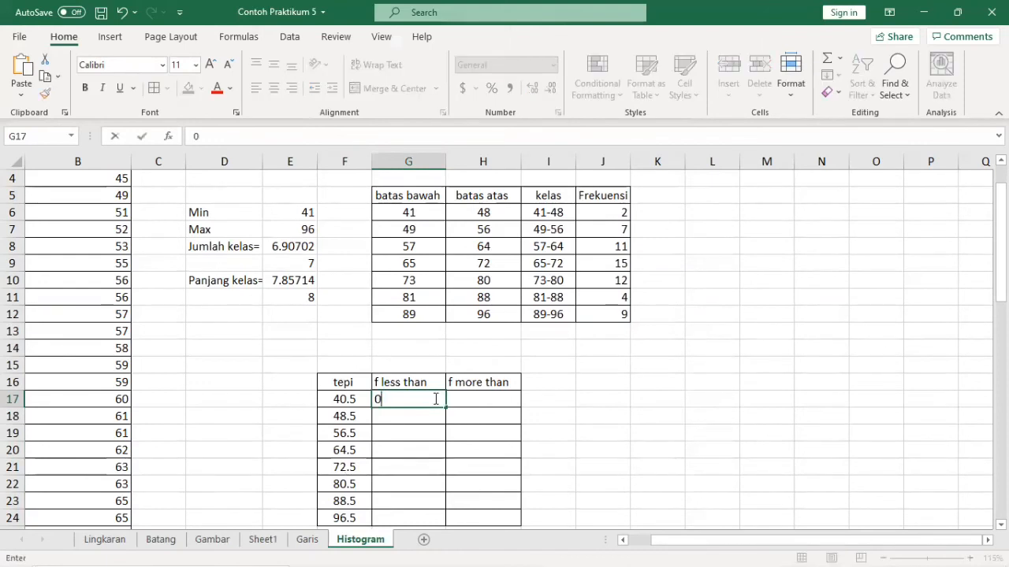
type("0")
key("Return")
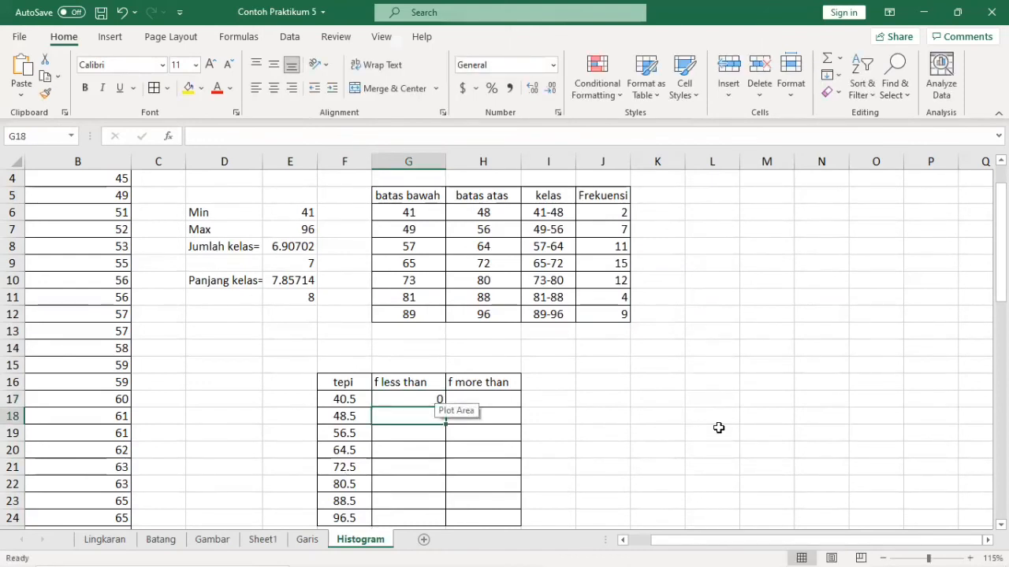
type("+")
key("Up")
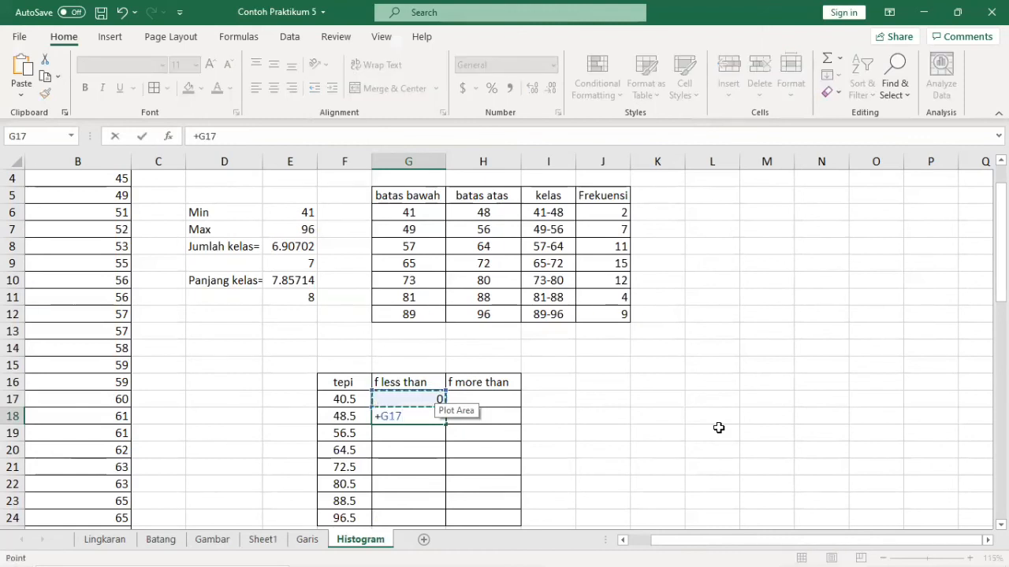
type("+")
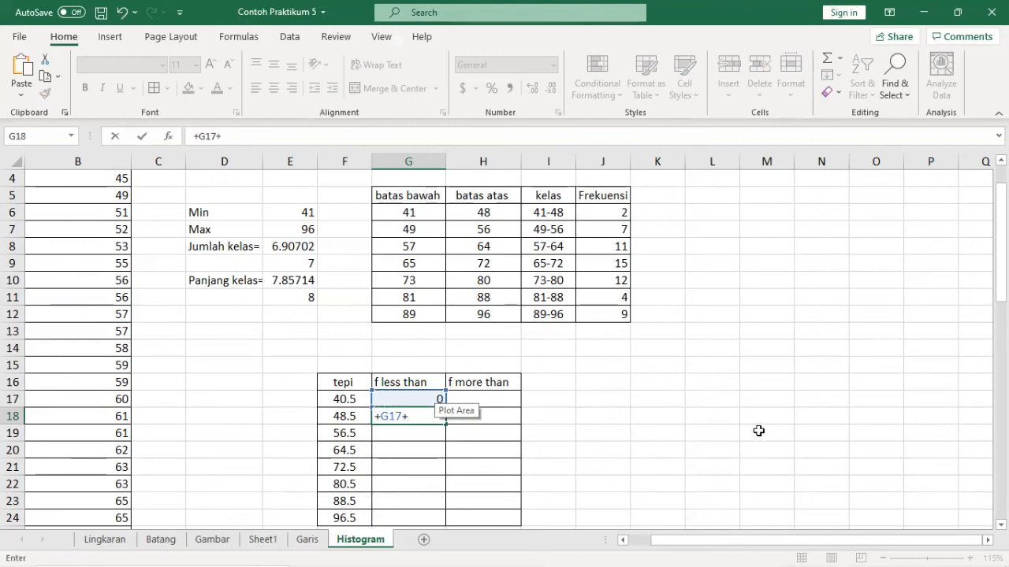
left_click(611, 212)
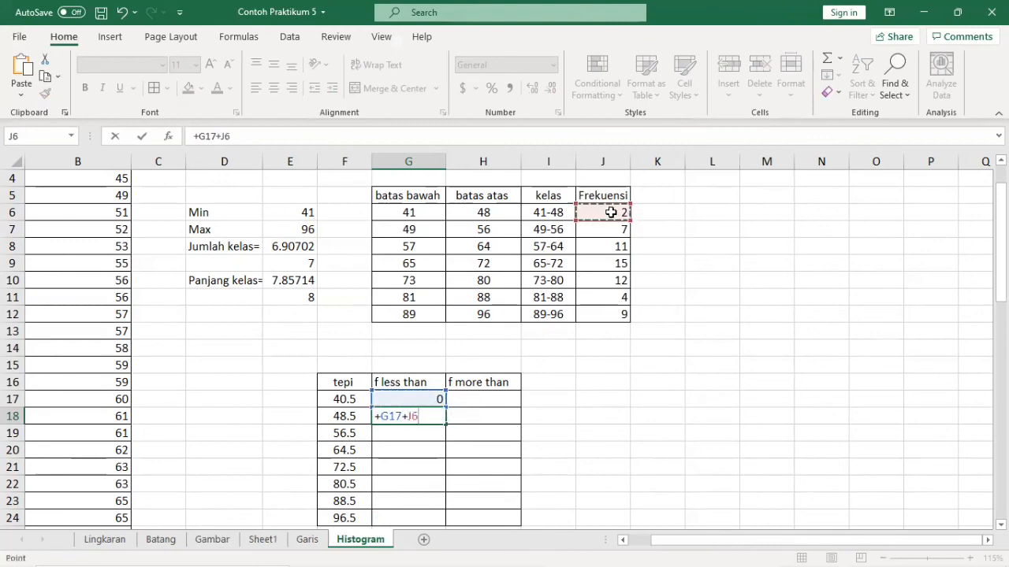
key("Return")
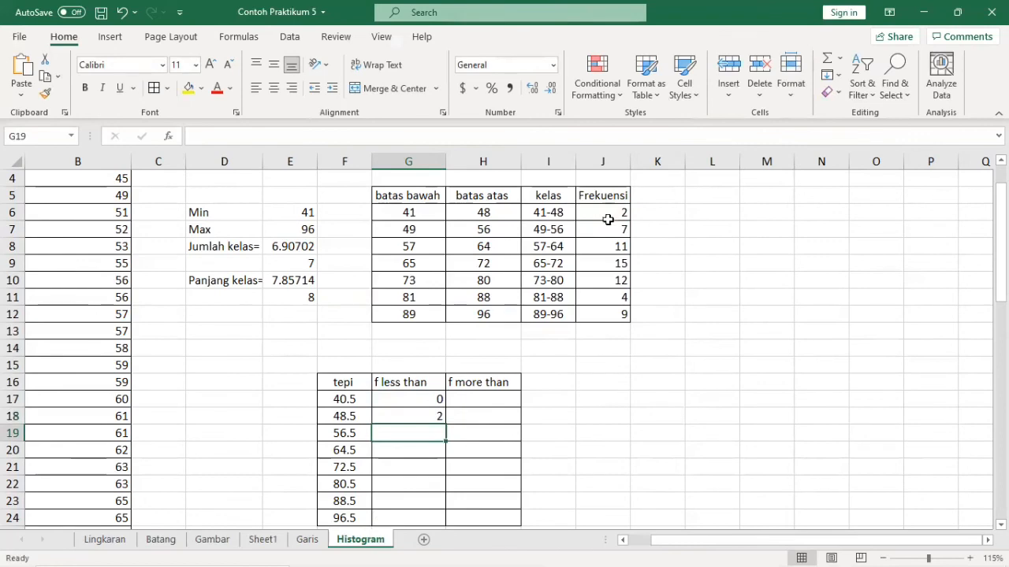
Fill the G18 cumulative formula down to G24 and check the formula in the last row.
left_click(437, 412)
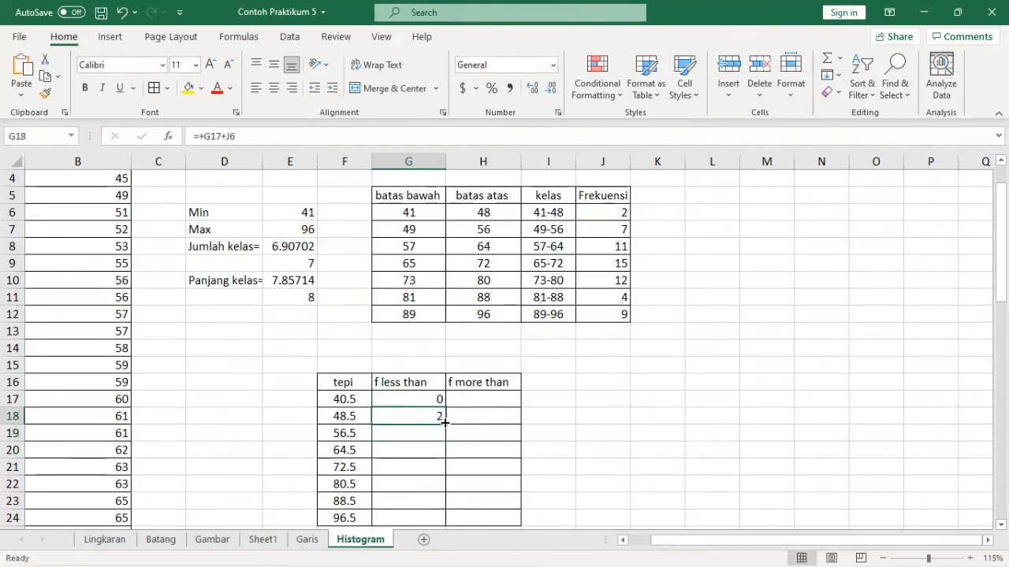
double_click(444, 425)
scroll(444, 425, "down", 3)
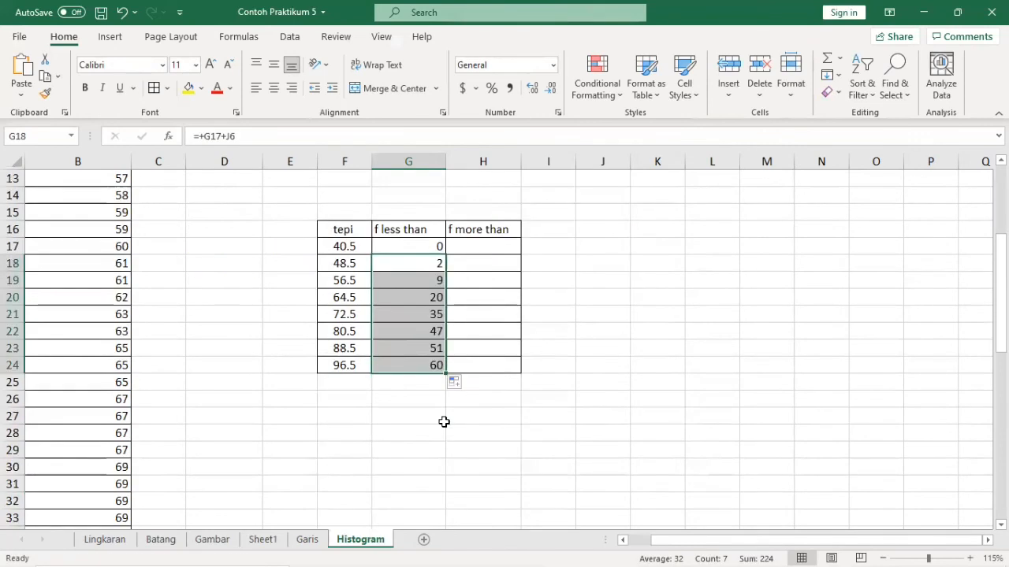
left_click(426, 365)
scroll(426, 366, "up", 3)
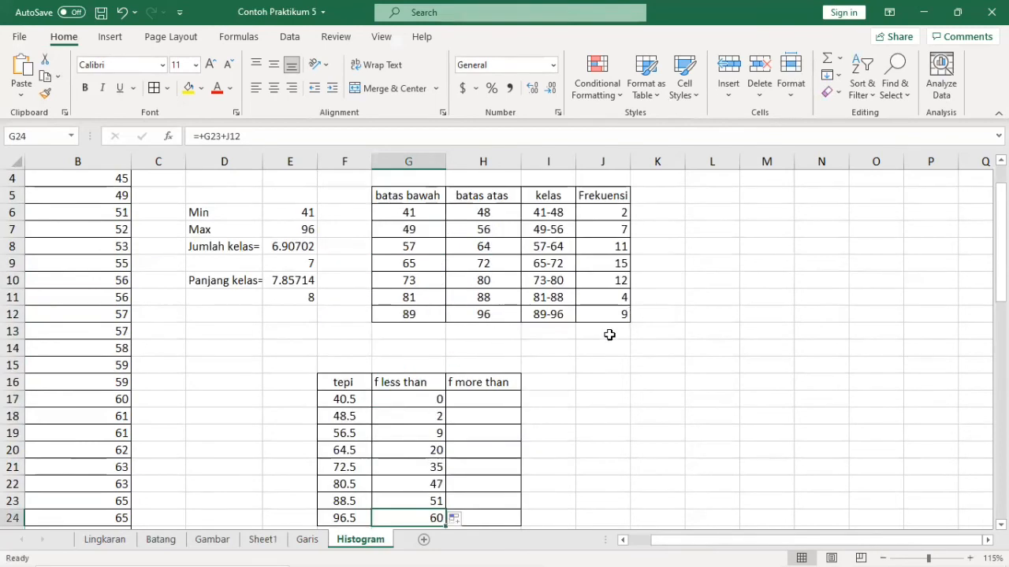
Total the Frekuensi column in J13 with a SUM formula over J6:J12.
left_click(608, 334)
type("=s")
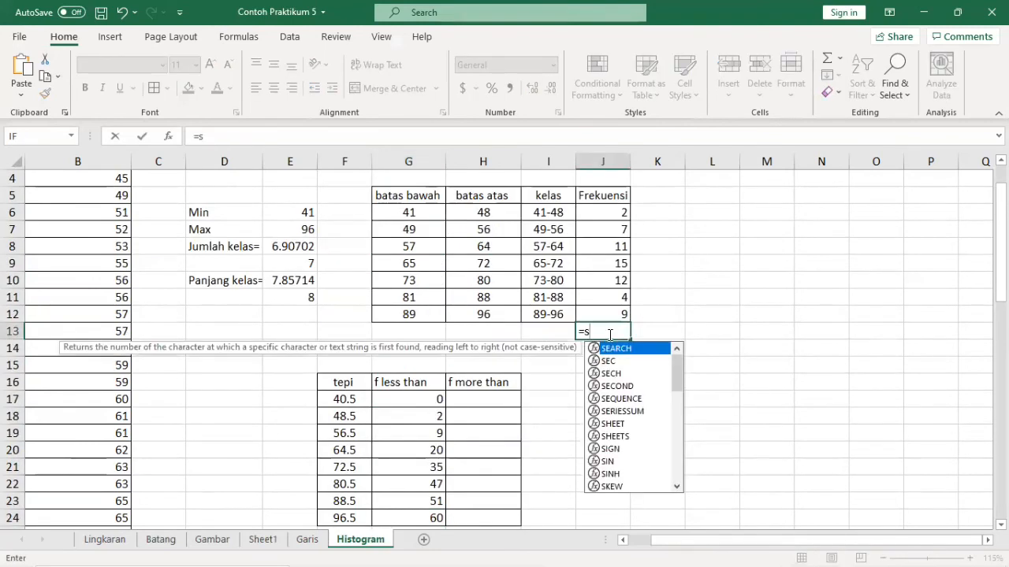
type("um(")
key("Up")
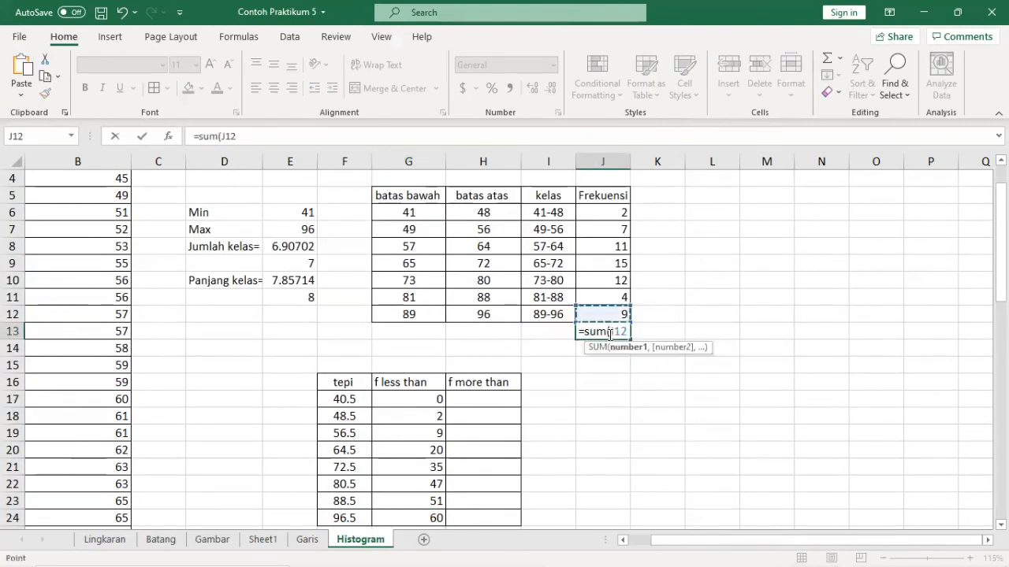
key("shift+Up")
key("shift+Up")
key("shift+Up")
key("shift+Up")
key("shift+Up")
key("shift+Up")
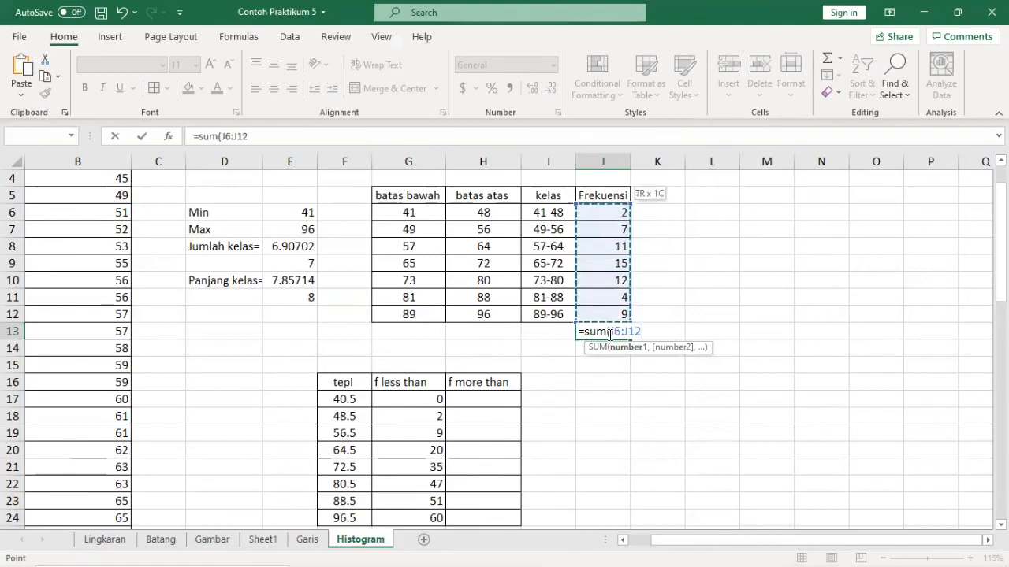
type(")")
key("Return")
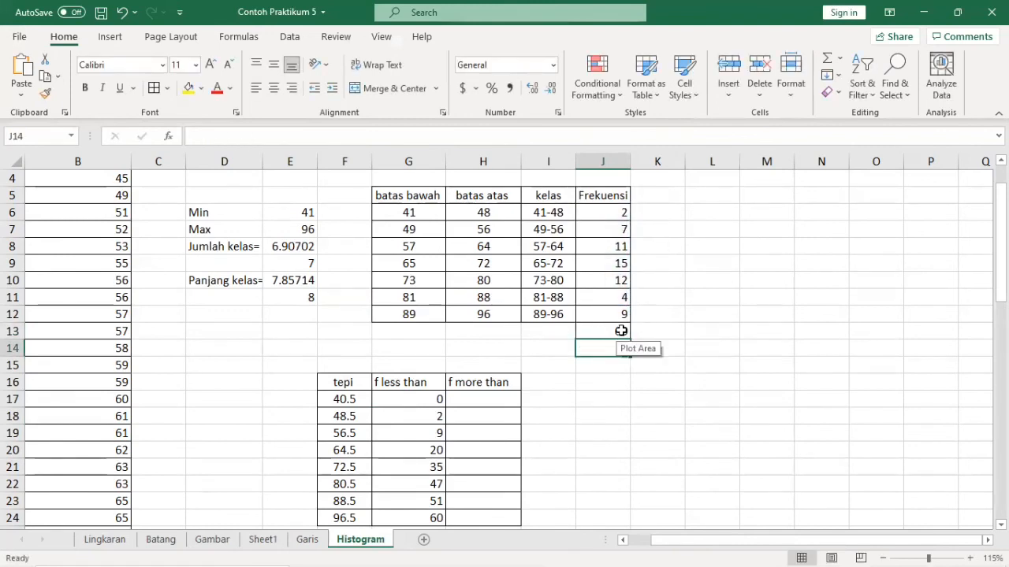
left_click(427, 433)
left_click(429, 451)
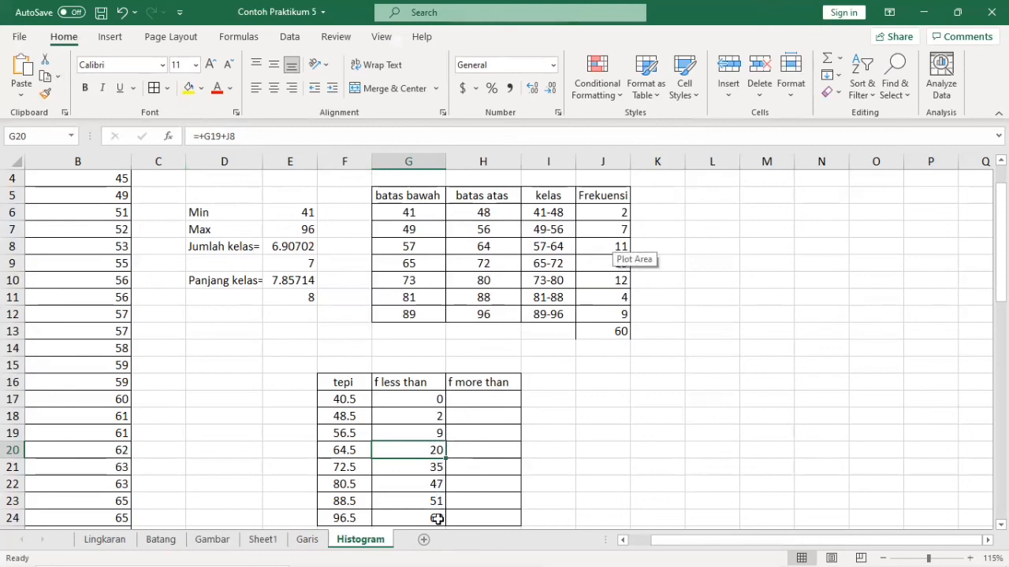
Start the "f more than" column with the formula =J13 in H17 and +H17-J6 in H18.
left_click(480, 399)
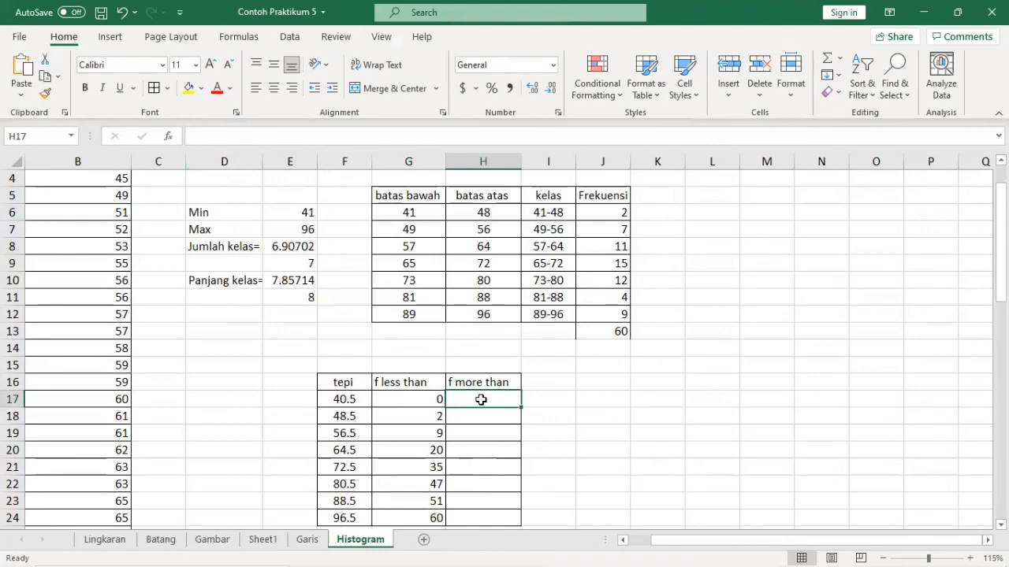
type("=")
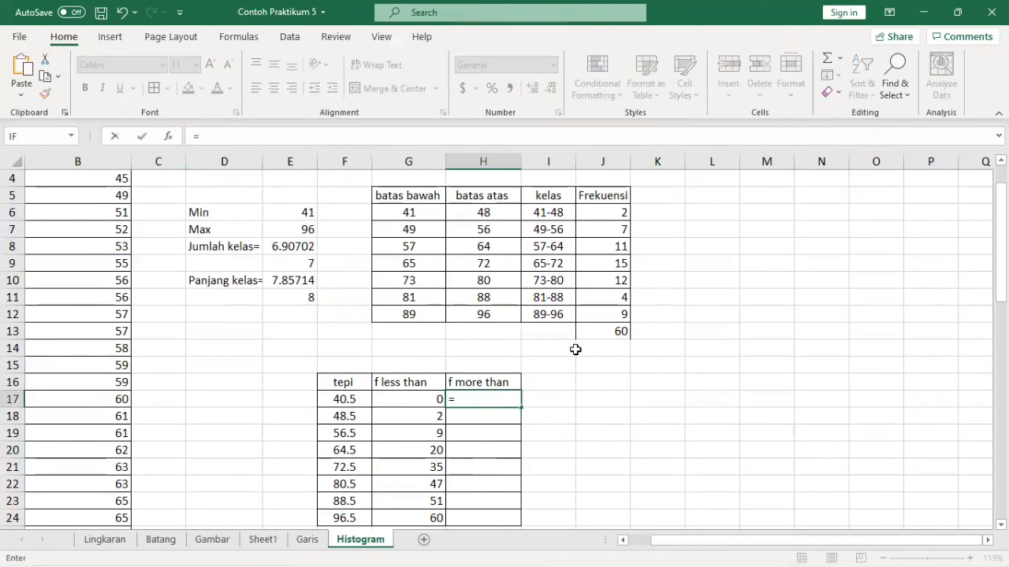
left_click(615, 331)
key("Return")
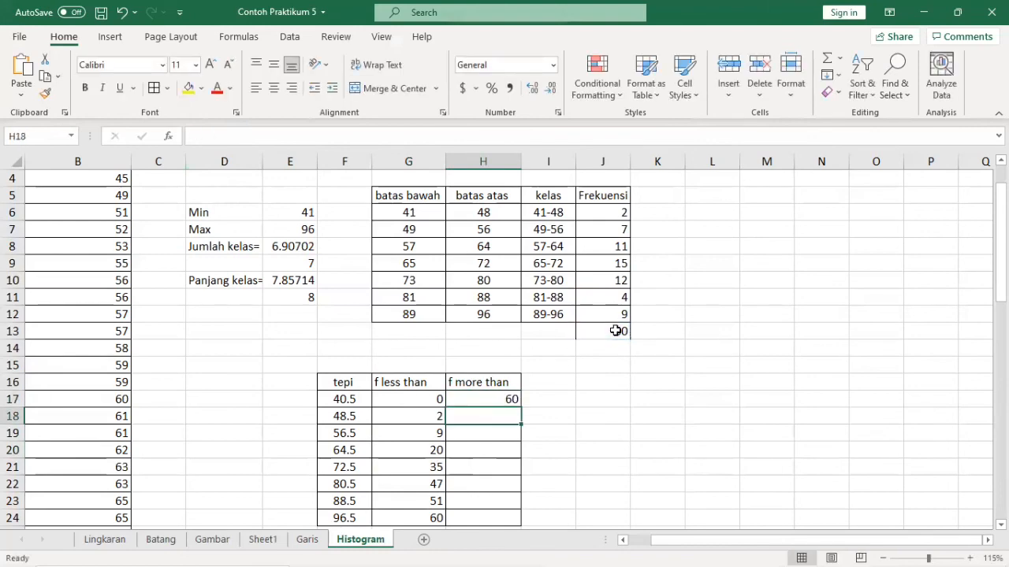
type("+")
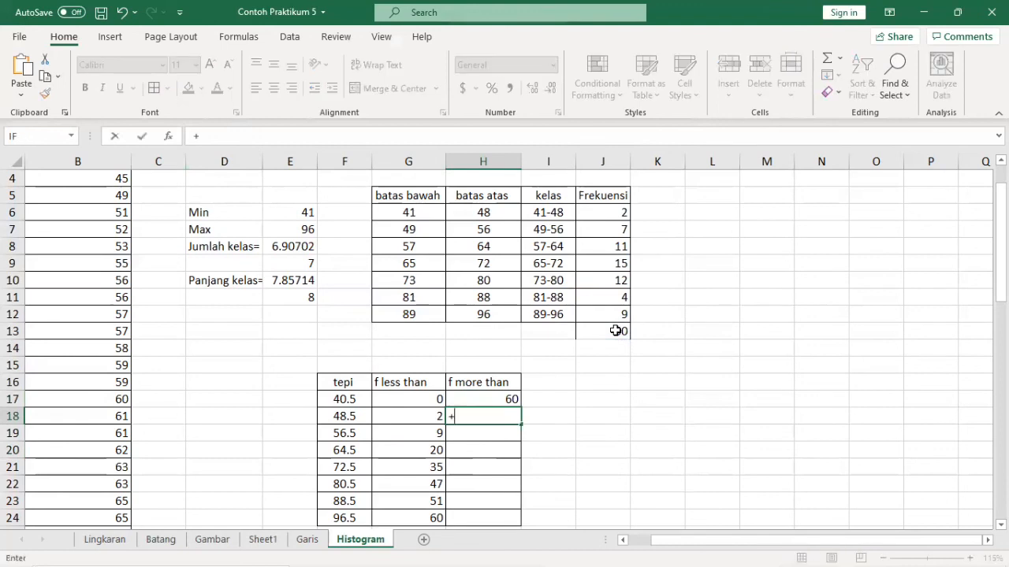
key("Up")
type("-")
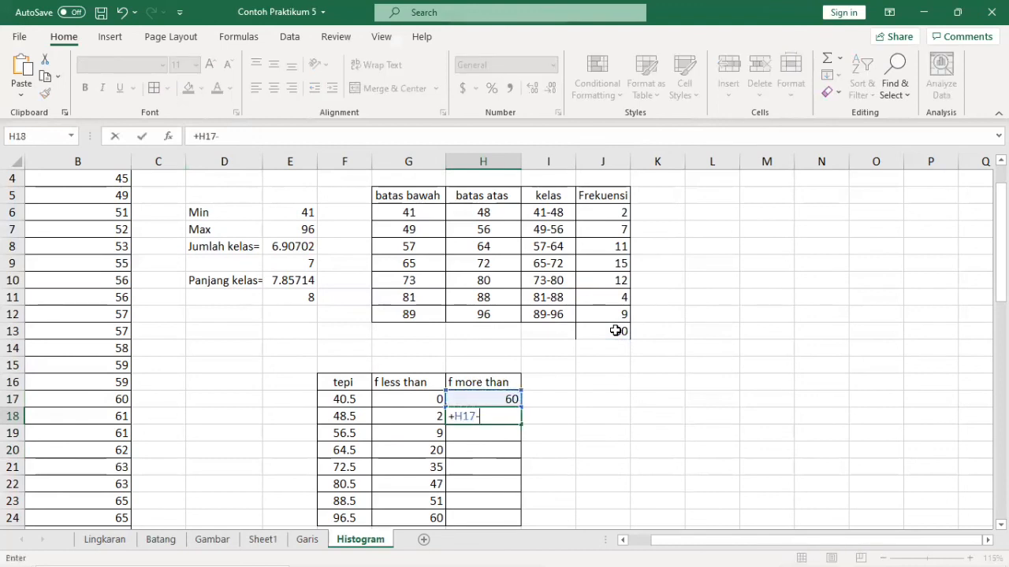
left_click(607, 219)
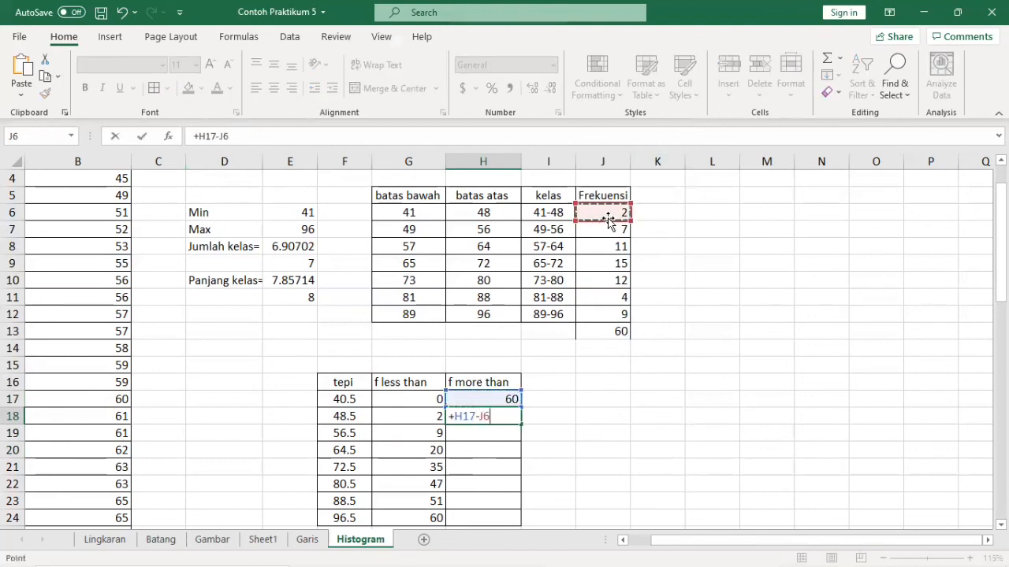
key("Return")
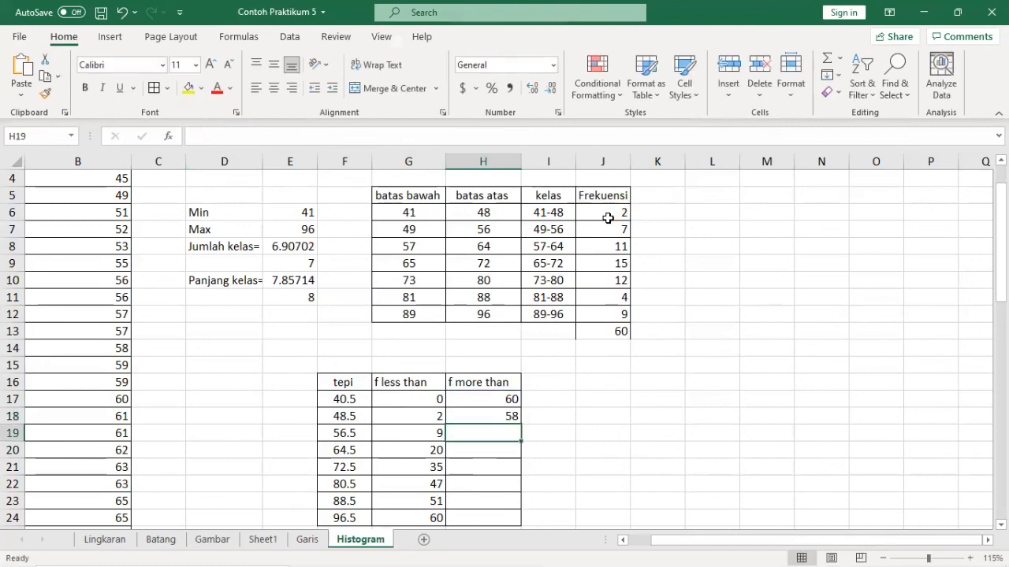
Fill the H18 formula down the "f more than" column to H24 and check the formula in the last row.
left_click(497, 416)
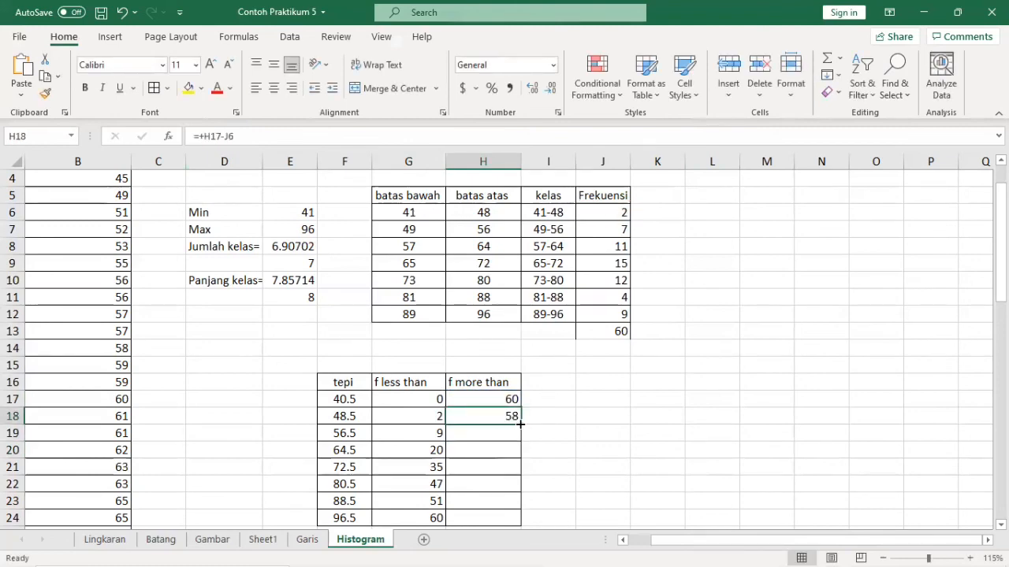
double_click(520, 424)
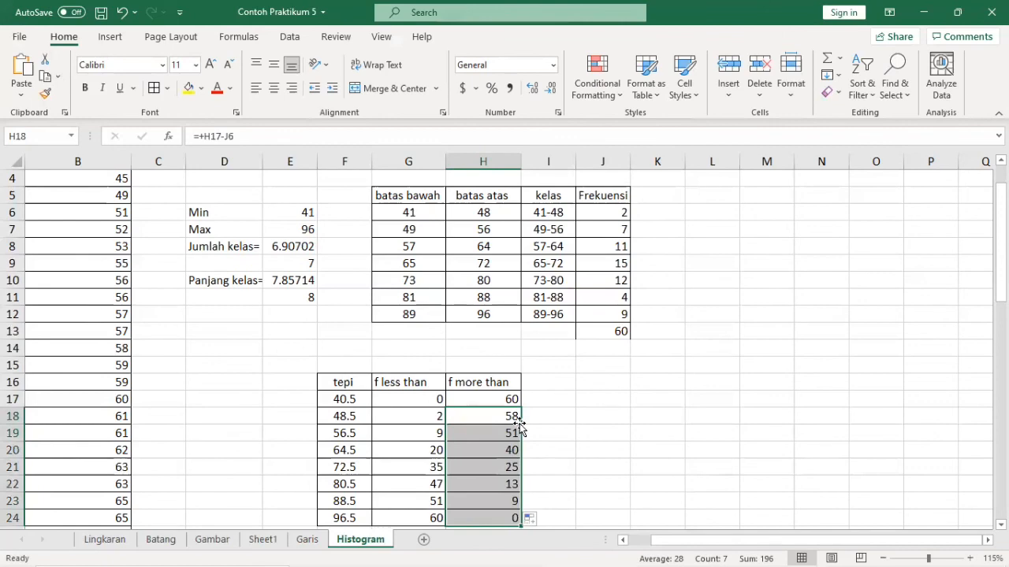
left_click(506, 513)
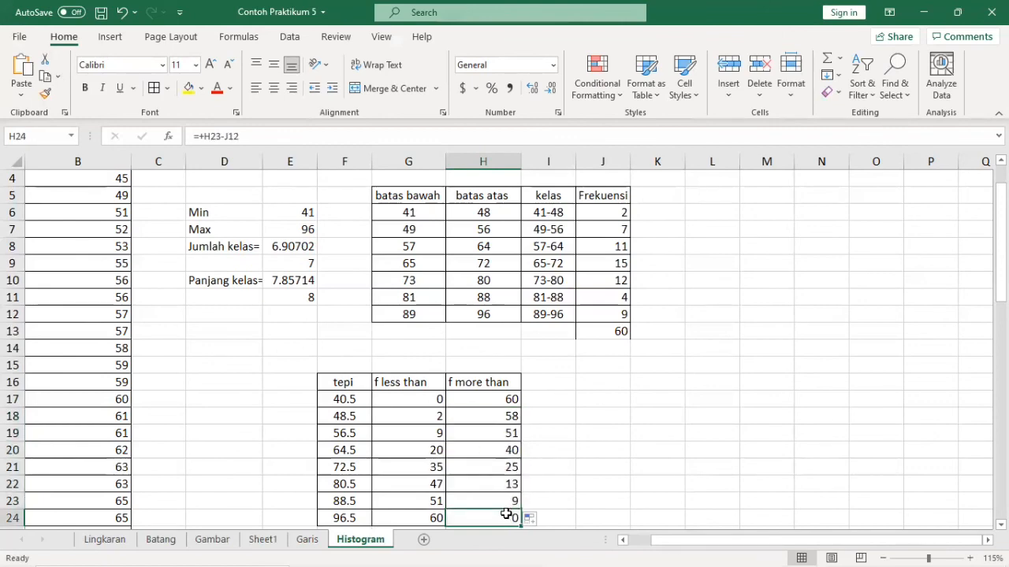
Insert a Line with Markers chart from G16:H24 and move it clear of the tepi column.
key("alt+n")
left_click(603, 433)
scroll(592, 425, "down", 3)
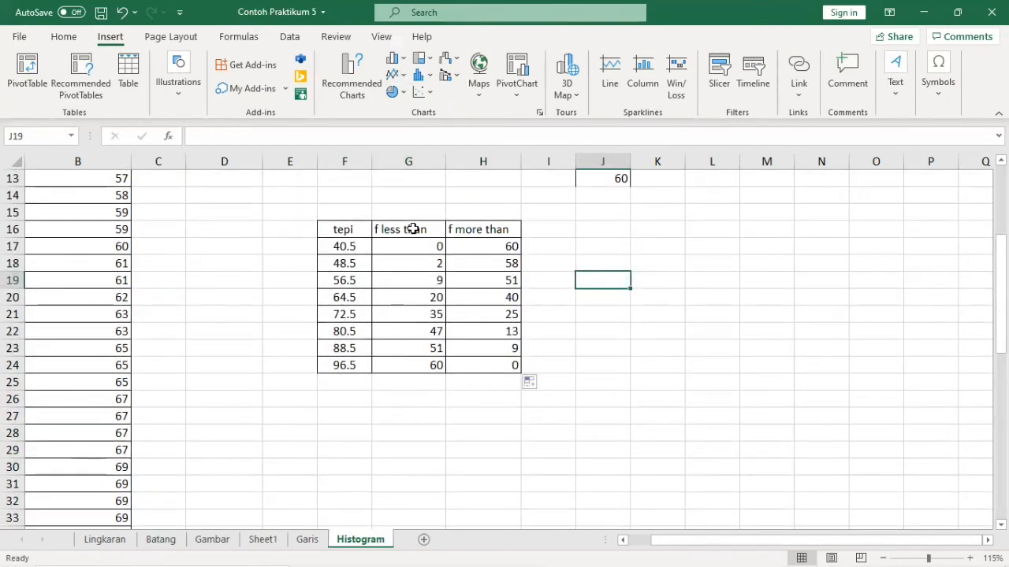
left_click_drag(413, 228, 455, 368)
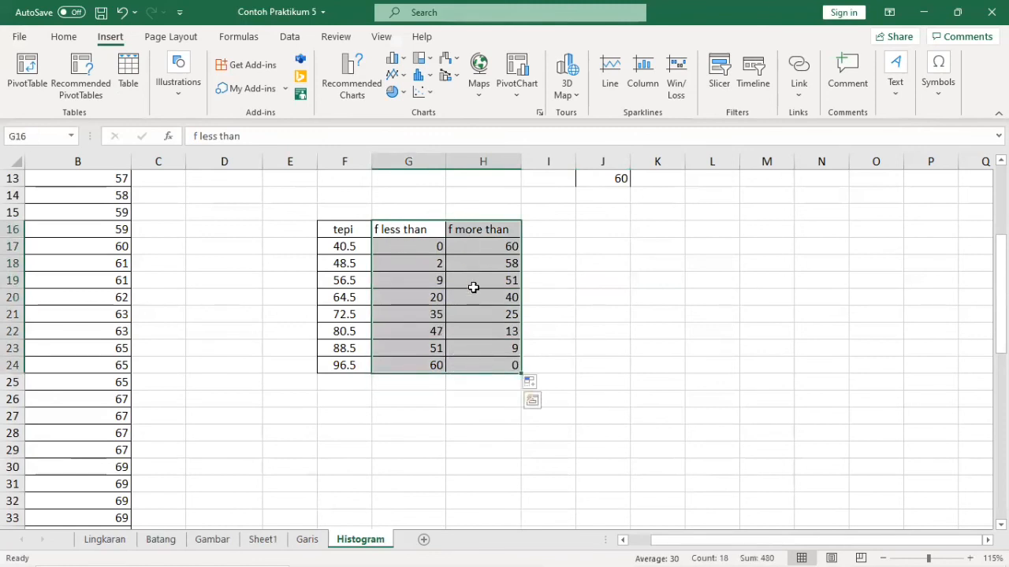
left_click(403, 75)
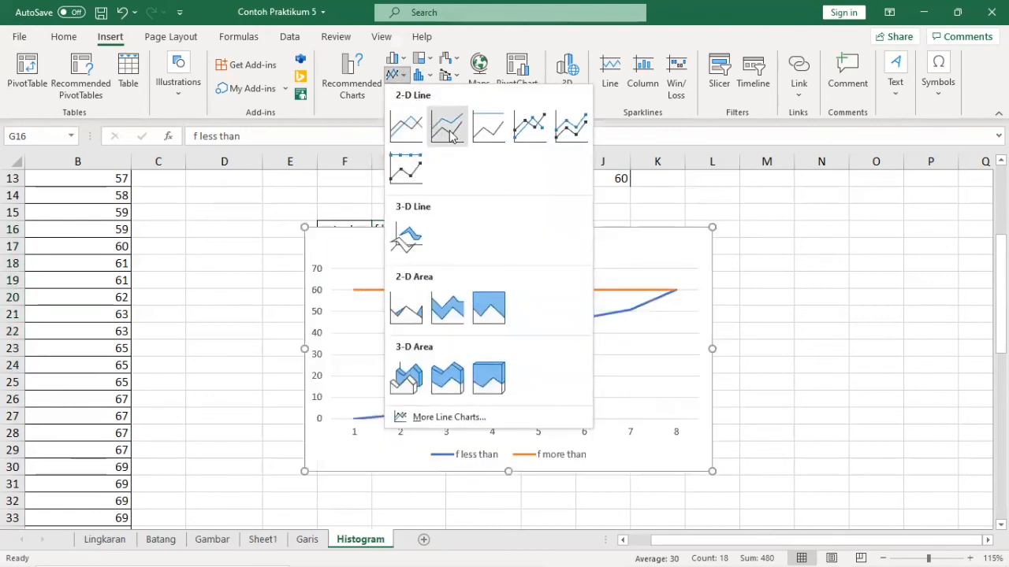
left_click(528, 127)
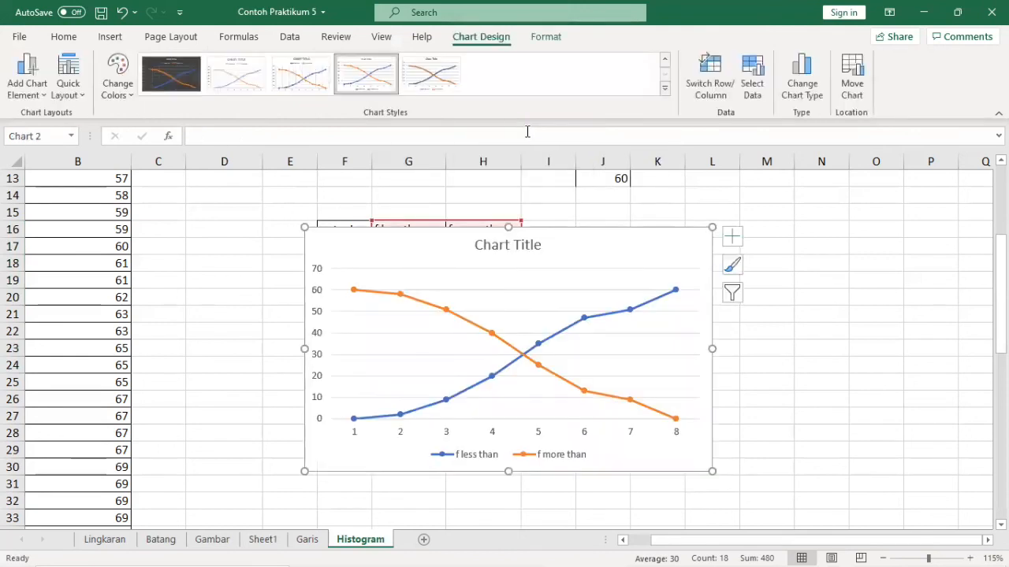
double_click(490, 430)
left_click_drag(490, 430, 564, 436)
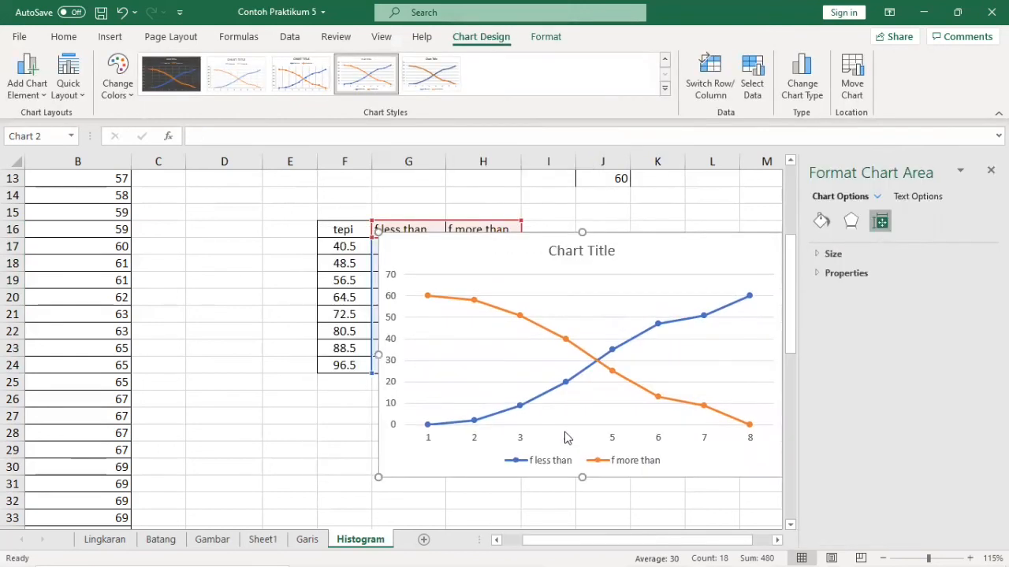
Set the chart's horizontal axis labels to the tepi values in F17:F24 and close the formatting pane.
left_click(564, 438)
right_click(564, 439)
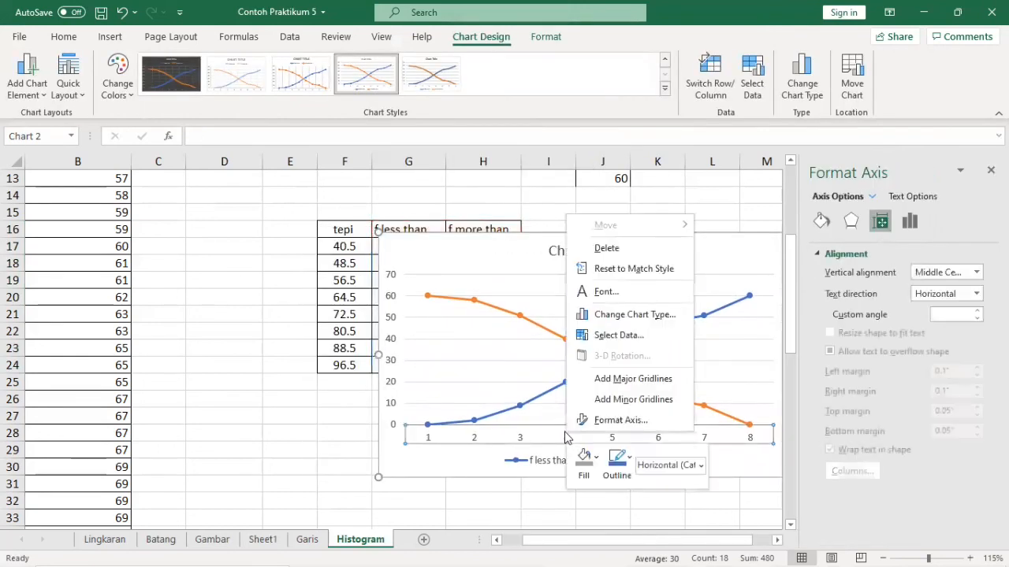
left_click(600, 336)
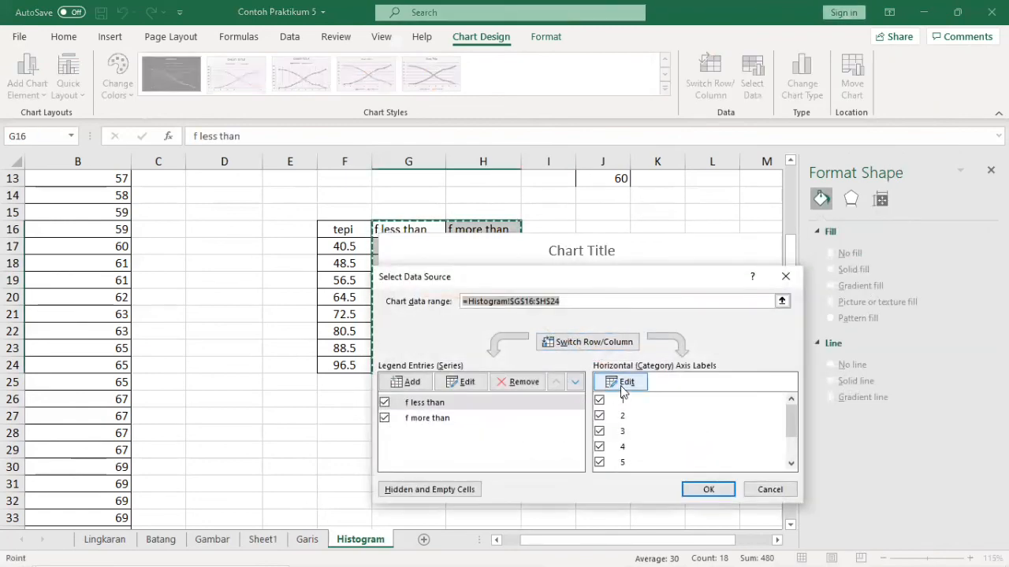
left_click(620, 384)
left_click_drag(342, 247, 339, 363)
left_click(606, 412)
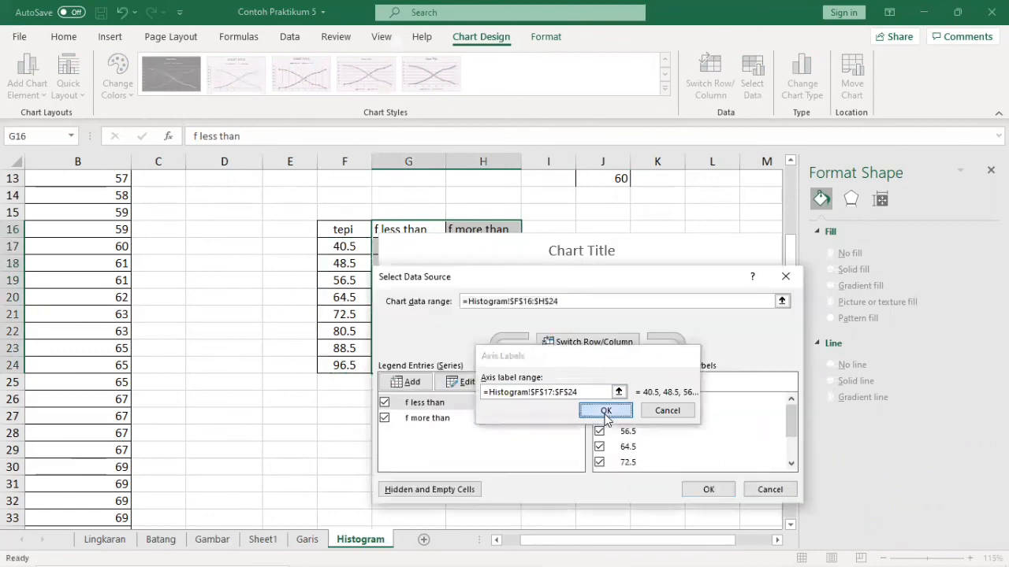
left_click(708, 490)
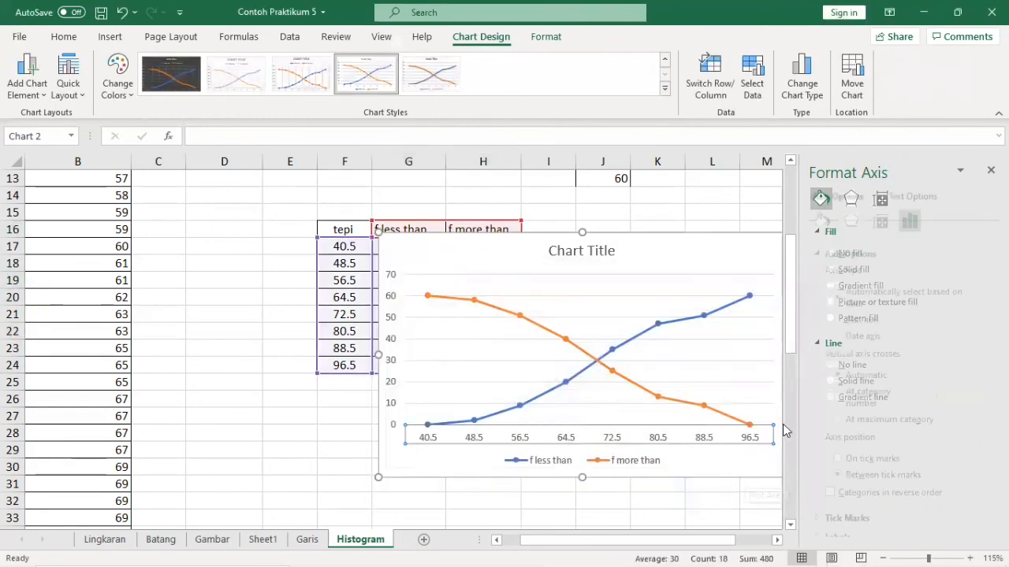
left_click(991, 170)
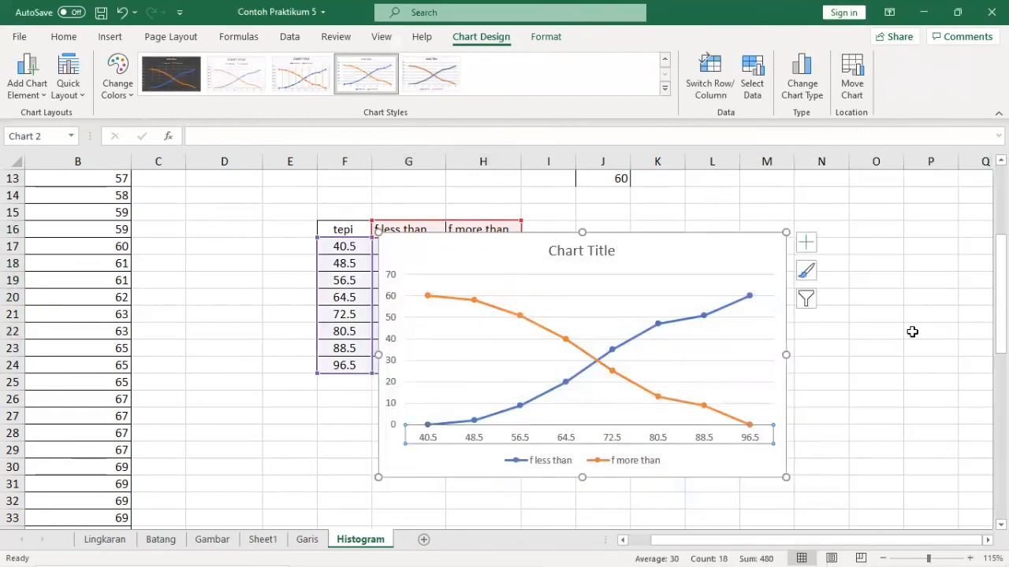